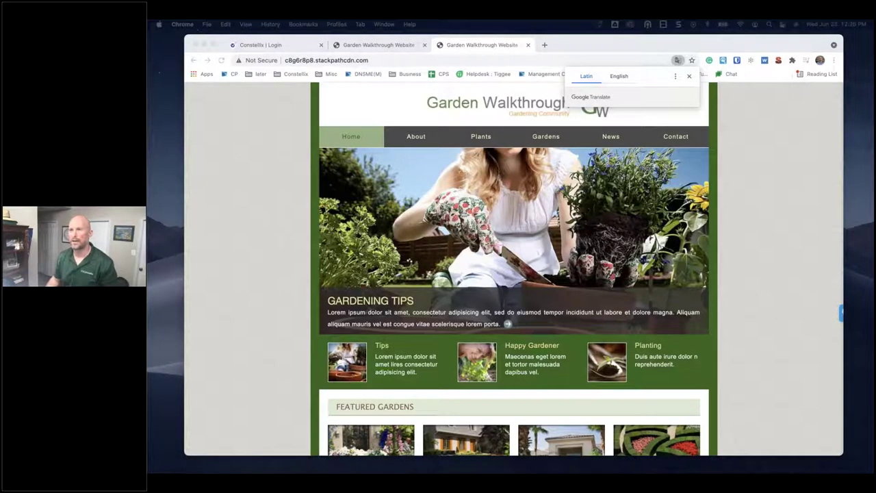
- Load garden.b-cdn.net in a new Chrome tab and dismiss the Translate offer
{"action": "left_click", "coordinate": [544, 45]}
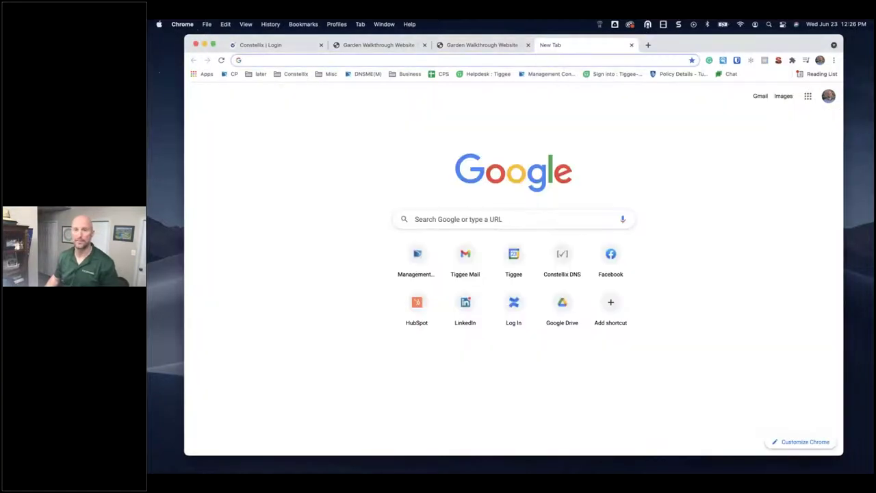
{"action": "left_click", "coordinate": [520, 60]}
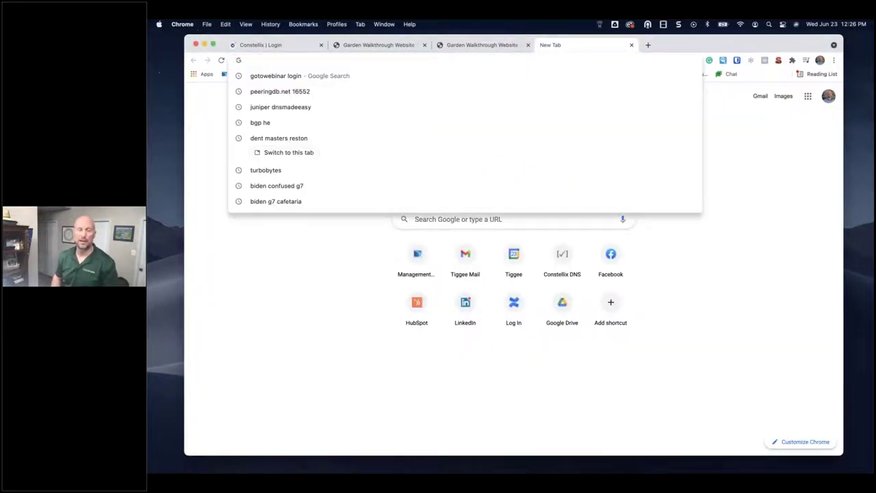
{"action": "type", "text": "garden.b-cdn.net"}
{"action": "key", "text": "super+Return"}
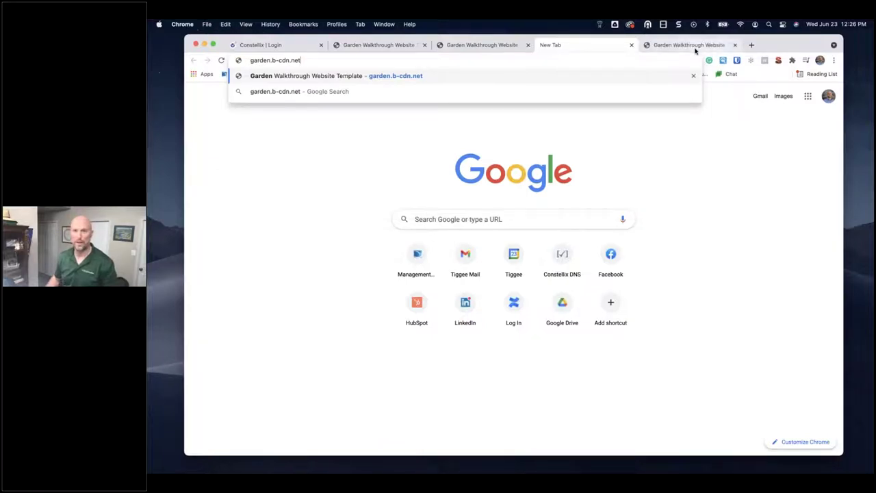
{"action": "left_click", "coordinate": [694, 47]}
{"action": "left_click", "coordinate": [484, 60]}
{"action": "key", "text": "Right"}
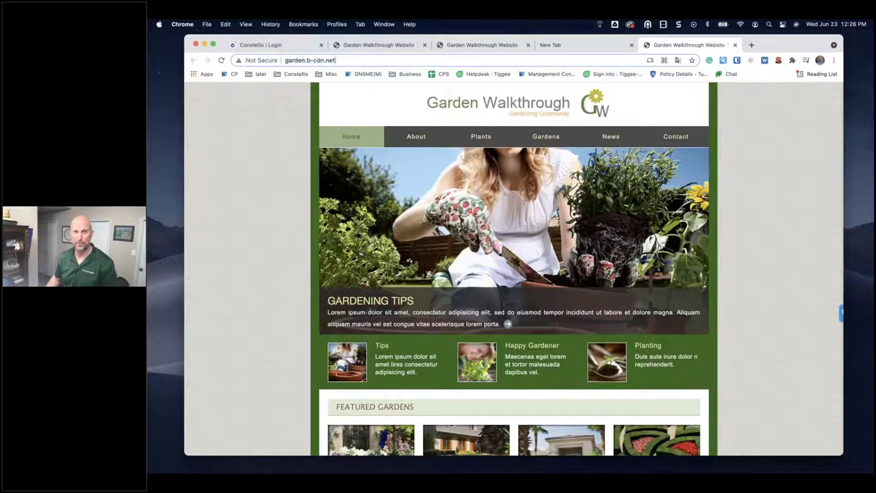
{"action": "key", "text": "Return"}
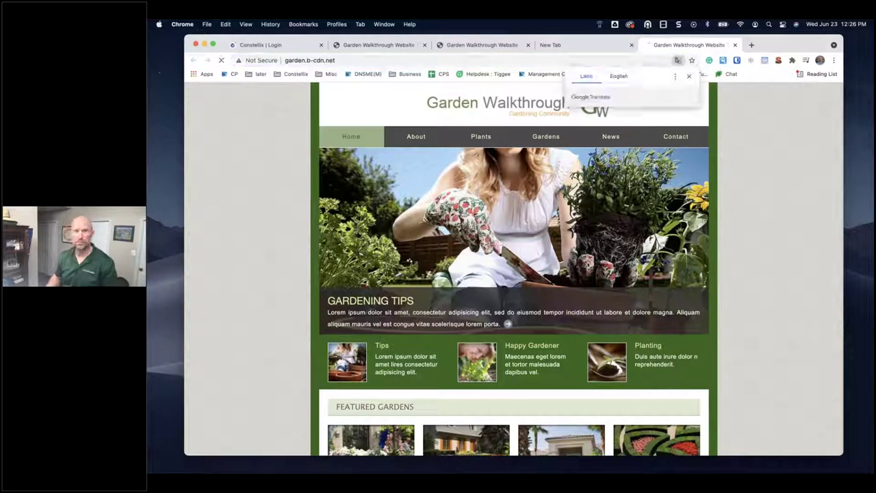
{"action": "left_click", "coordinate": [689, 77]}
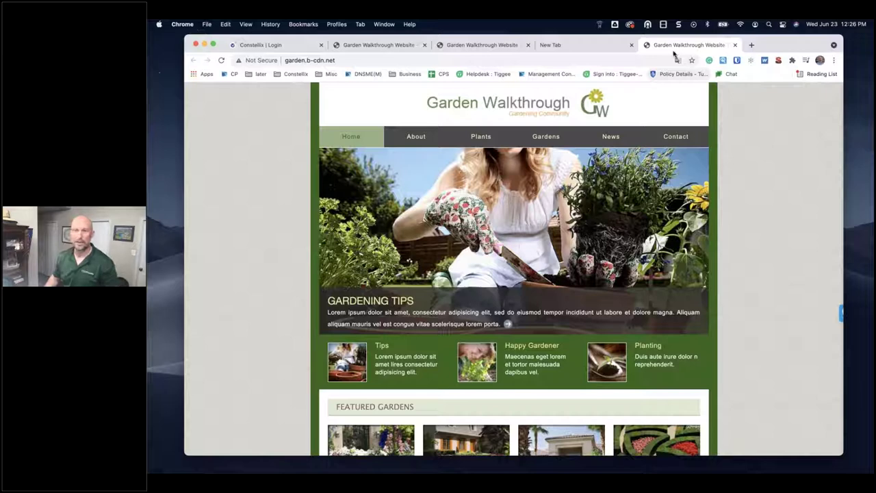
- Close the empty tab, compare the StackPath and BunnyCDN copies, then return to Constellix login
{"action": "left_click", "coordinate": [618, 45]}
{"action": "left_click", "coordinate": [630, 45]}
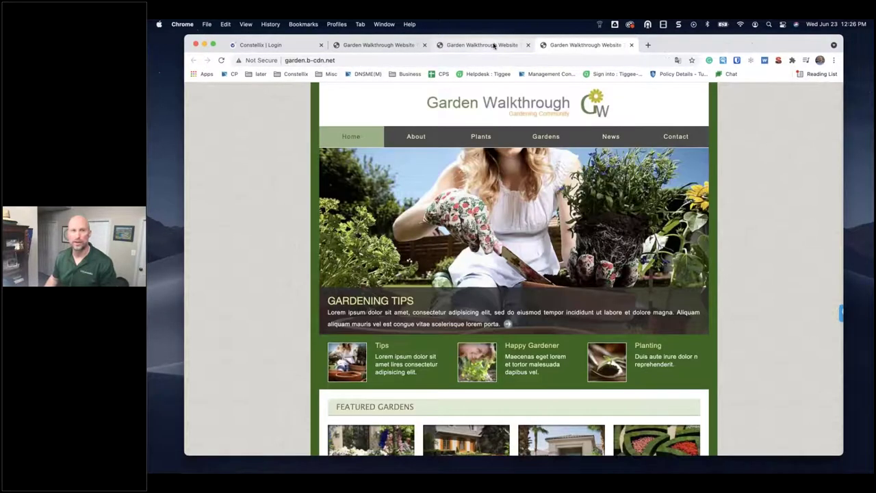
{"action": "left_click", "coordinate": [493, 46]}
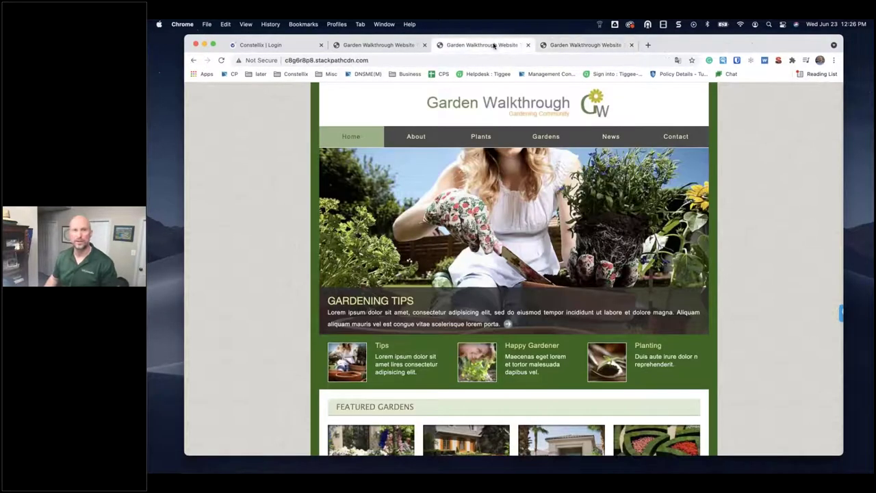
{"action": "left_click", "coordinate": [559, 44]}
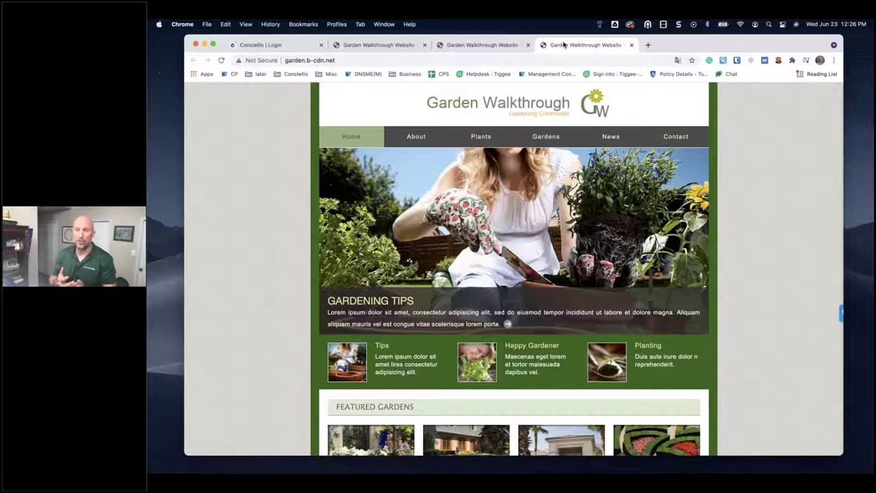
{"action": "left_click", "coordinate": [279, 46]}
- Sign in to Constellix with the saved username, account password and two-factor code
{"action": "left_click", "coordinate": [737, 60]}
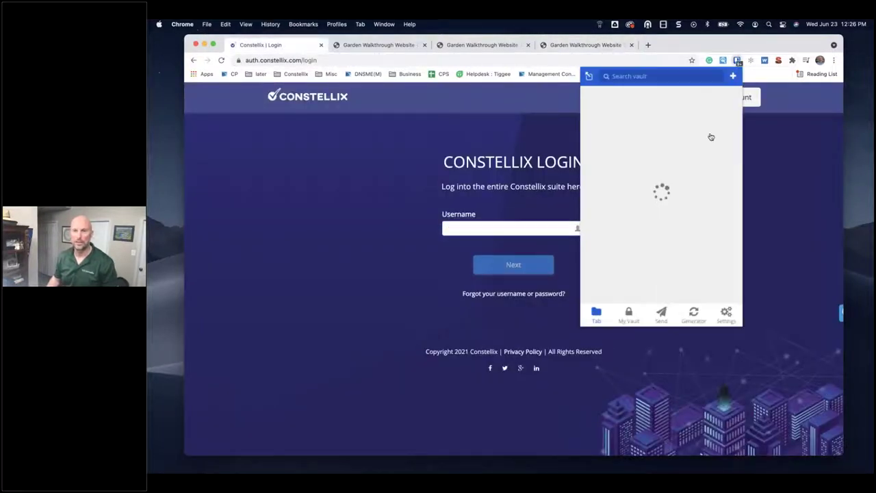
{"action": "left_click", "coordinate": [625, 137]}
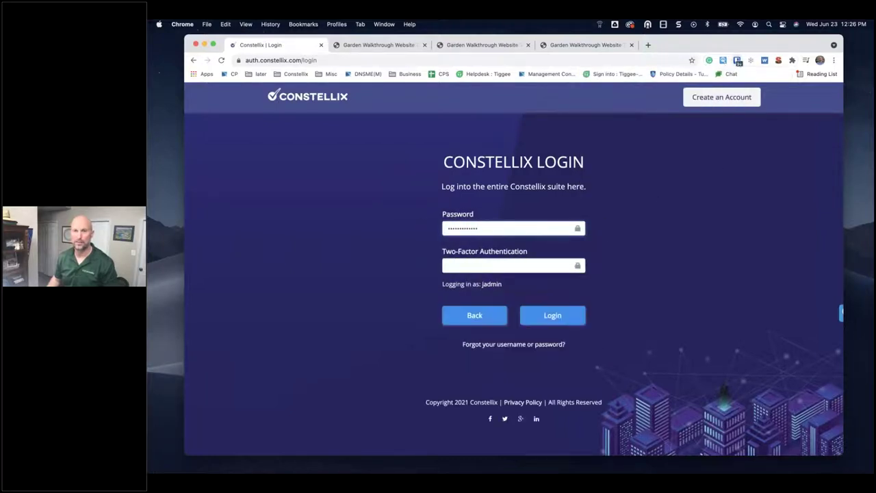
{"action": "key", "text": "super+shift+y"}
{"action": "key", "text": "Escape"}
{"action": "left_click", "coordinate": [509, 261]}
{"action": "left_click", "coordinate": [552, 315]}
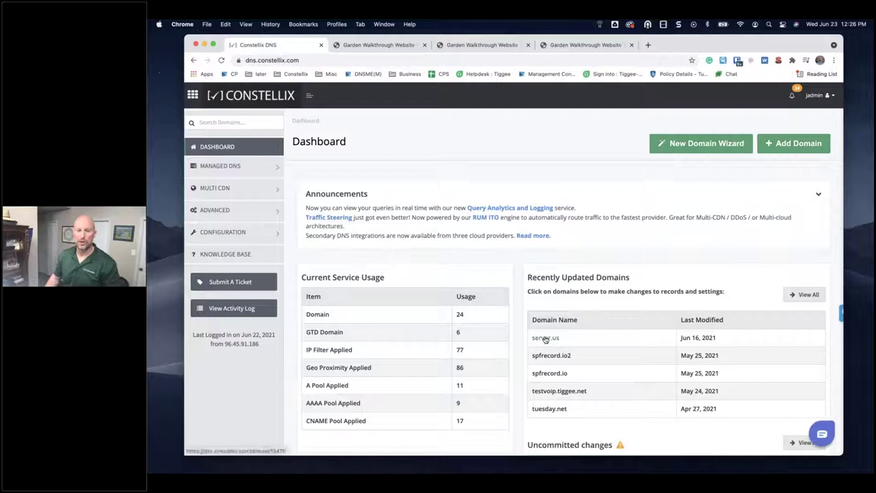
- Open the server.us domain's records and scroll down to the CNAME records
{"action": "left_click", "coordinate": [545, 338]}
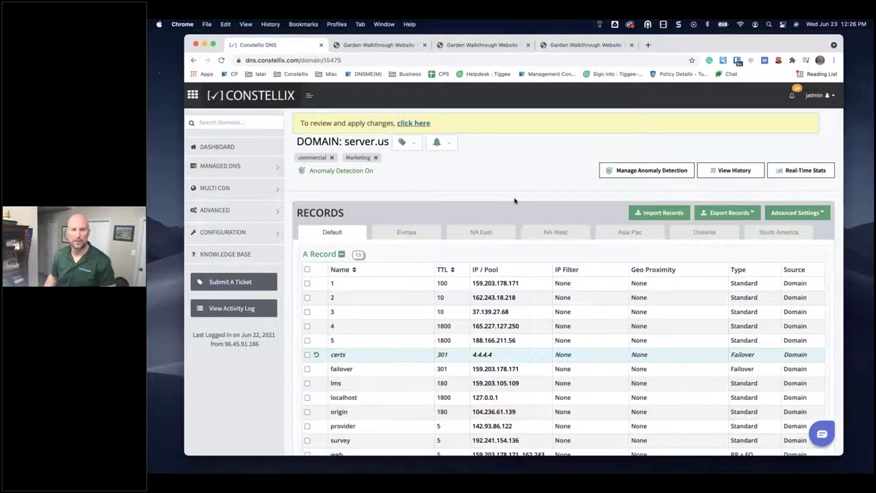
{"action": "scroll", "coordinate": [514, 201], "scroll_direction": "down", "scroll_amount": 10}
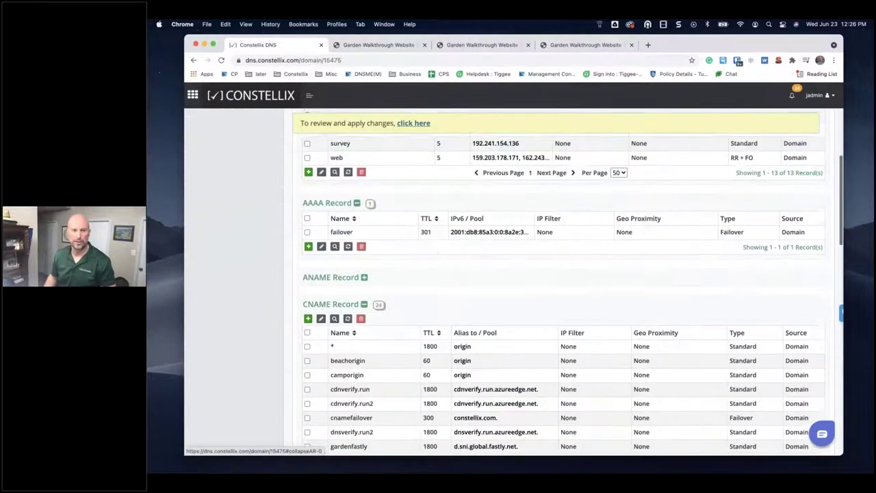
{"action": "scroll", "coordinate": [514, 287], "scroll_direction": "down", "scroll_amount": 5}
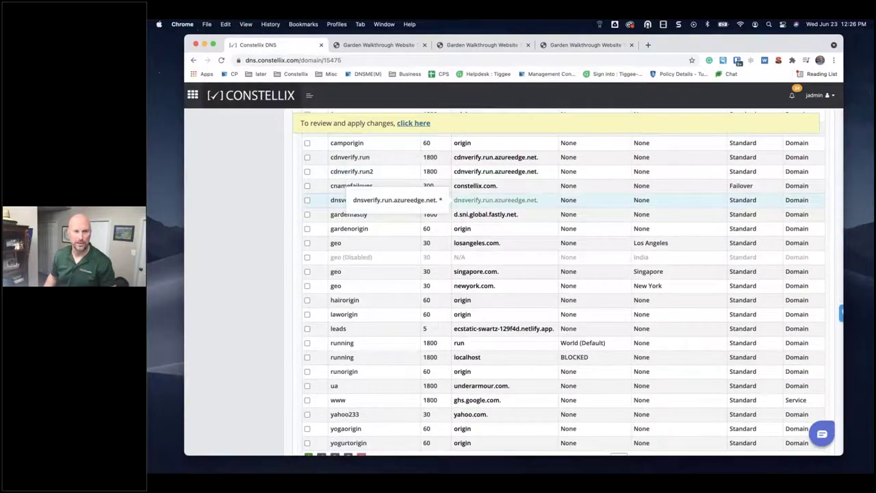
{"action": "scroll", "coordinate": [414, 274], "scroll_direction": "down", "scroll_amount": 5}
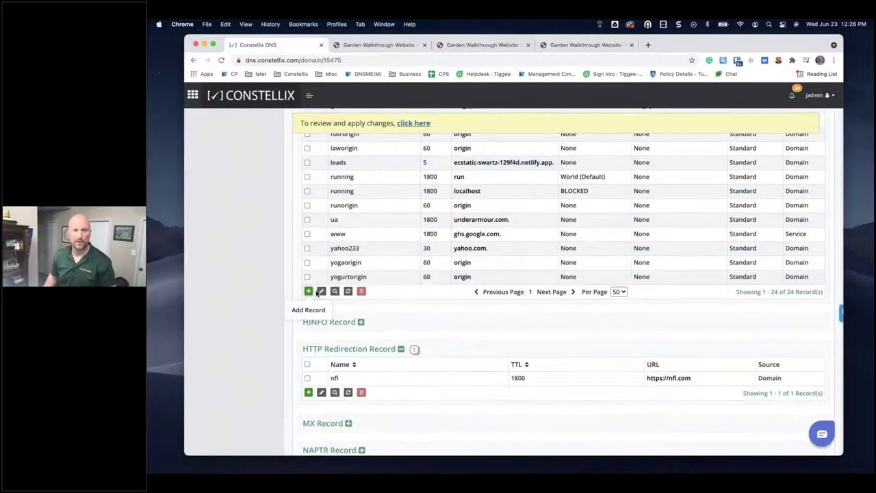
{"action": "left_click", "coordinate": [308, 291]}
{"action": "type", "text": "garden"}
{"action": "key", "text": "Tab"}
{"action": "key", "text": "Tab"}
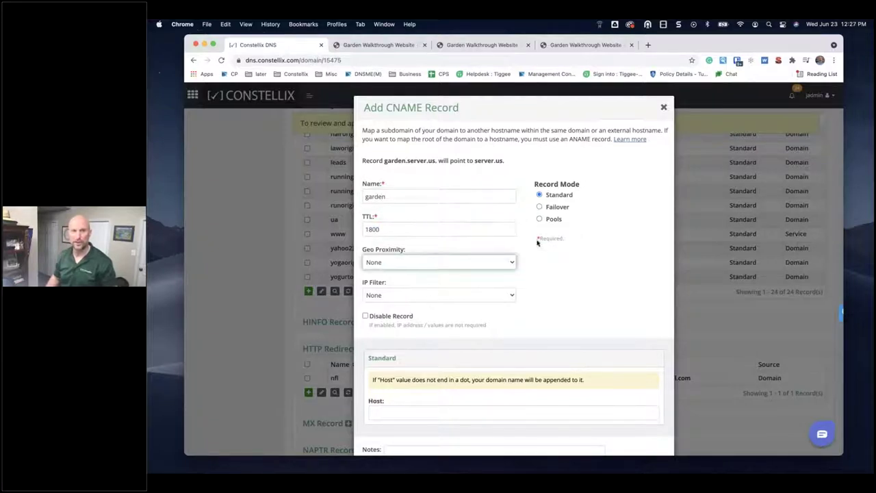
{"action": "scroll", "coordinate": [496, 290], "scroll_direction": "down", "scroll_amount": 3}
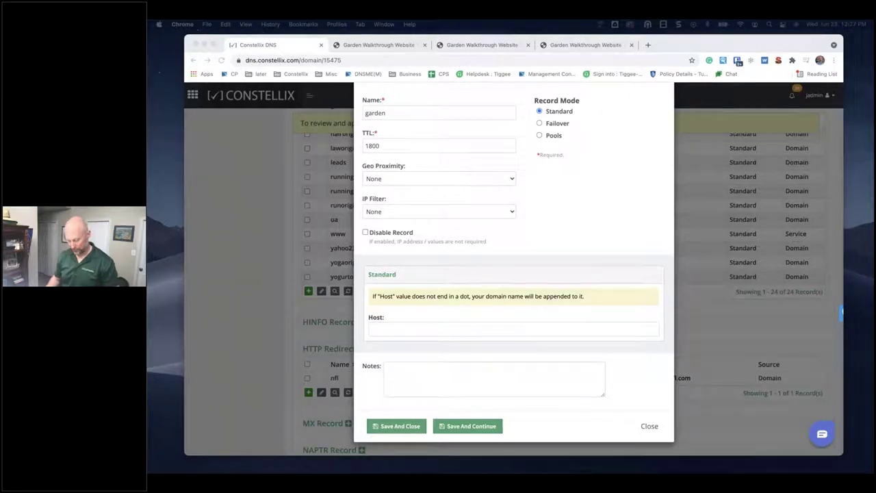
{"action": "left_click", "coordinate": [440, 332]}
{"action": "type", "text": "c8g6r8p8.stackpathcdn.com"}
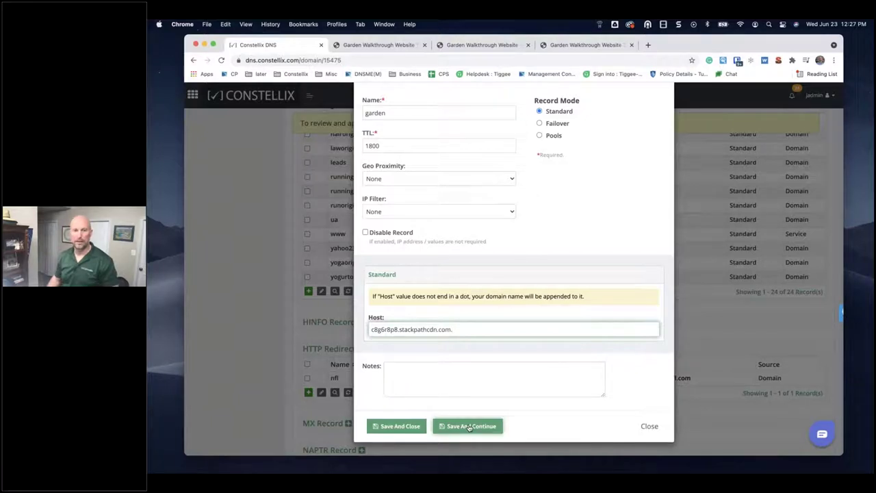
{"action": "scroll", "coordinate": [438, 424], "scroll_direction": "up", "scroll_amount": 3}
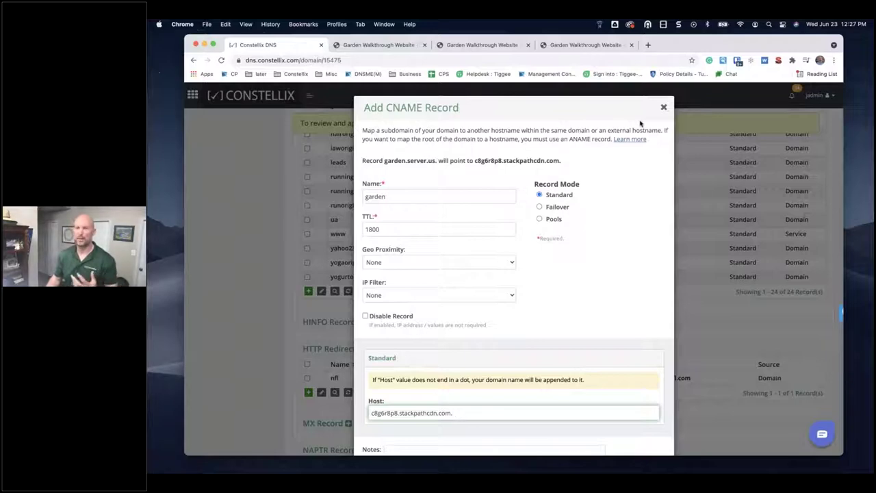
{"action": "left_click", "coordinate": [663, 107]}
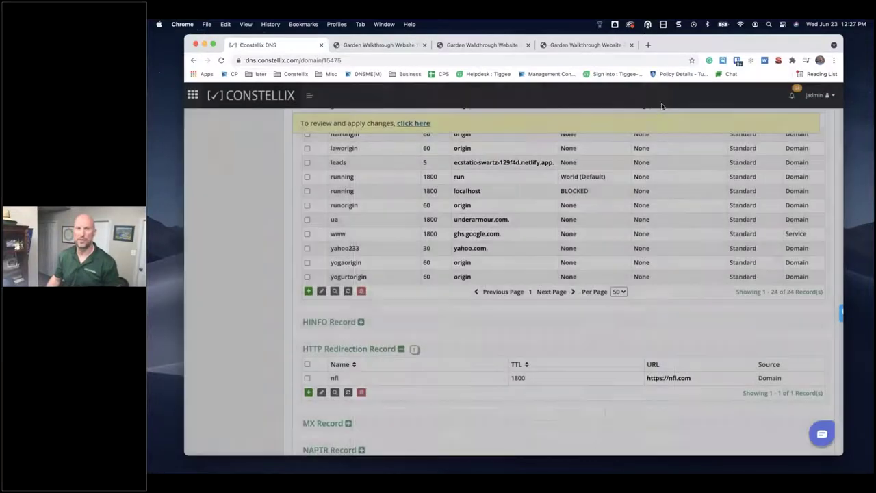
- Open sonar.constellix.com and start a web check 'Garden Stackpath' for host c8g6r8p8.stackpathcdn.com
{"action": "left_click", "coordinate": [647, 44]}
{"action": "type", "text": "sonar.constellix.com"}
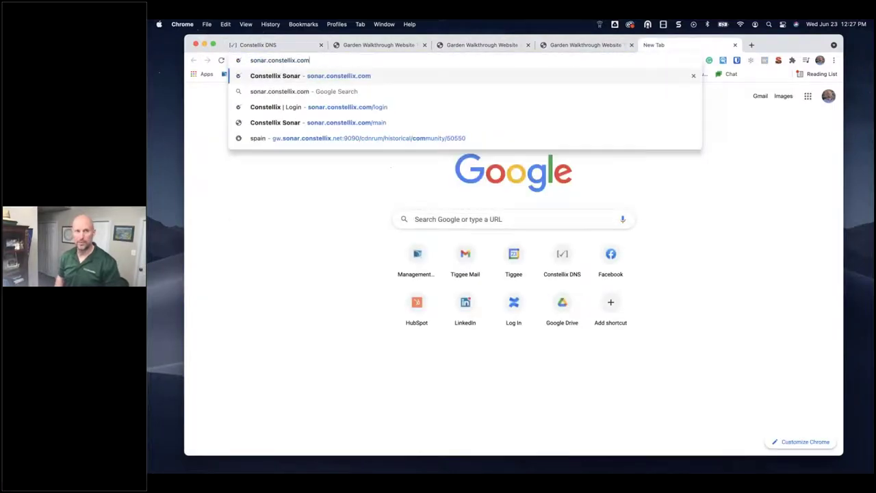
{"action": "key", "text": "Return"}
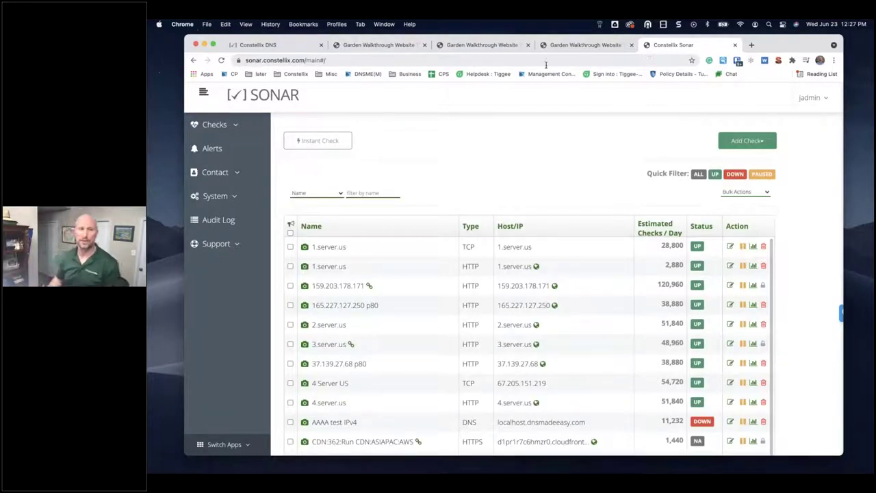
{"action": "left_click", "coordinate": [214, 125]}
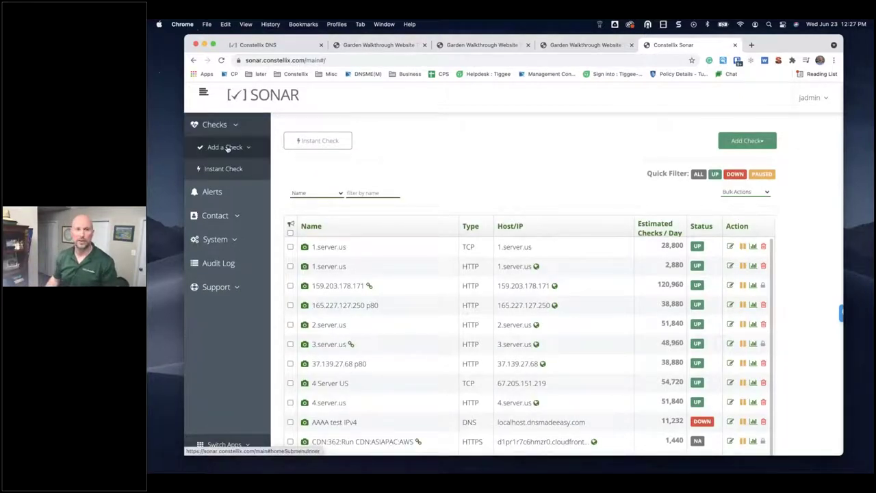
{"action": "left_click", "coordinate": [226, 147]}
{"action": "left_click", "coordinate": [228, 169]}
{"action": "left_click", "coordinate": [375, 284]}
{"action": "type", "text": "Garden Sta"}
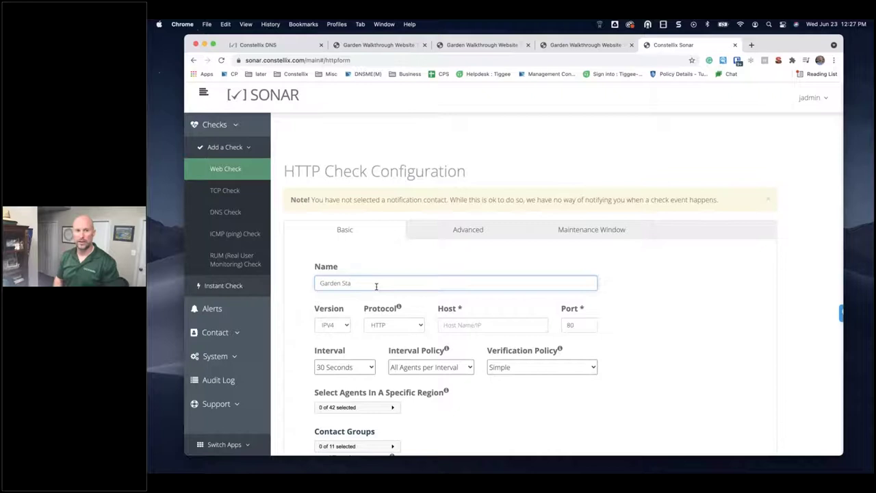
{"action": "type", "text": "ckpath"}
{"action": "left_click", "coordinate": [477, 325]}
{"action": "type", "text": "c8g6r8p8.stackpathcdn.com"}
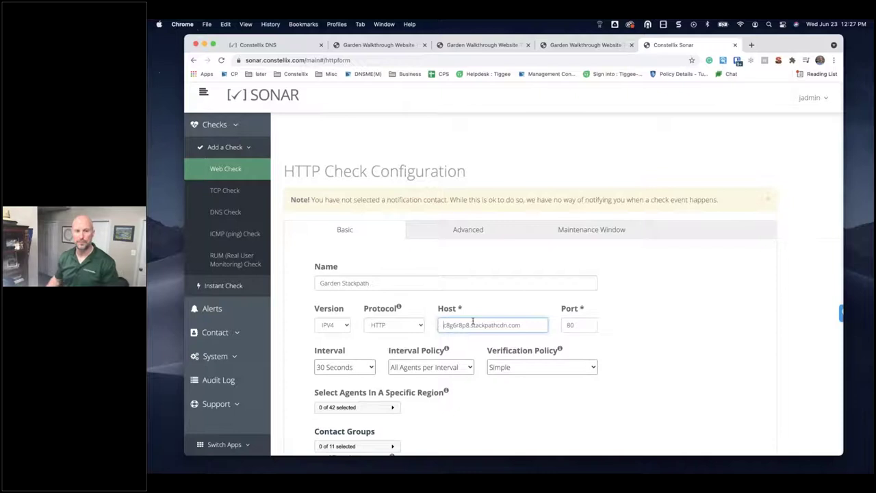
- Run the check from all 42 agents and set the advanced FQDN to garden.server.us
{"action": "scroll", "coordinate": [472, 321], "scroll_direction": "down", "scroll_amount": 3}
{"action": "left_click", "coordinate": [339, 340]}
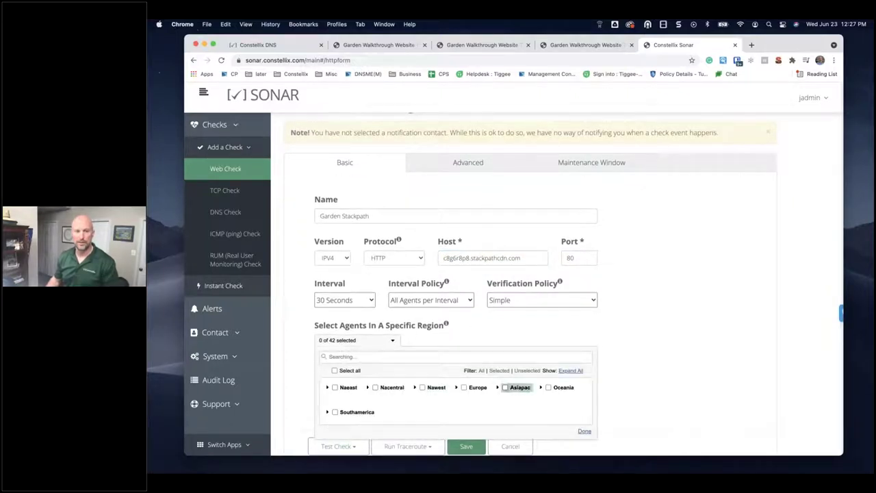
{"action": "left_click", "coordinate": [335, 370]}
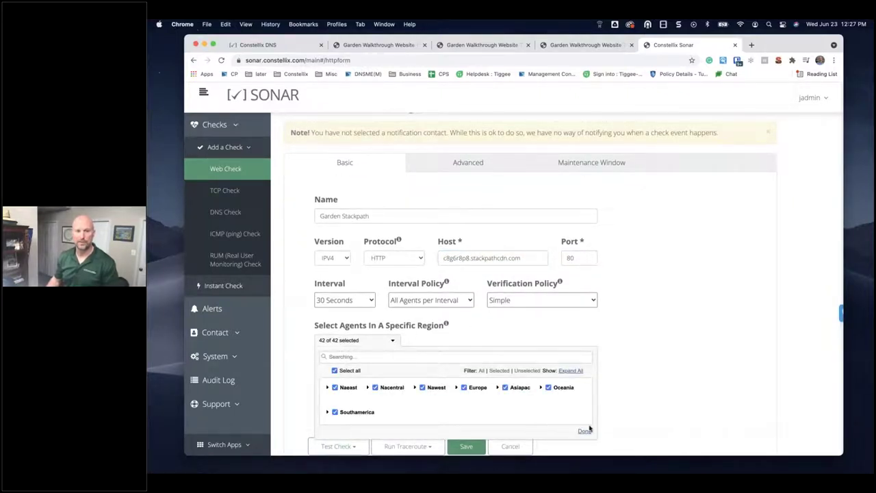
{"action": "left_click", "coordinate": [584, 431]}
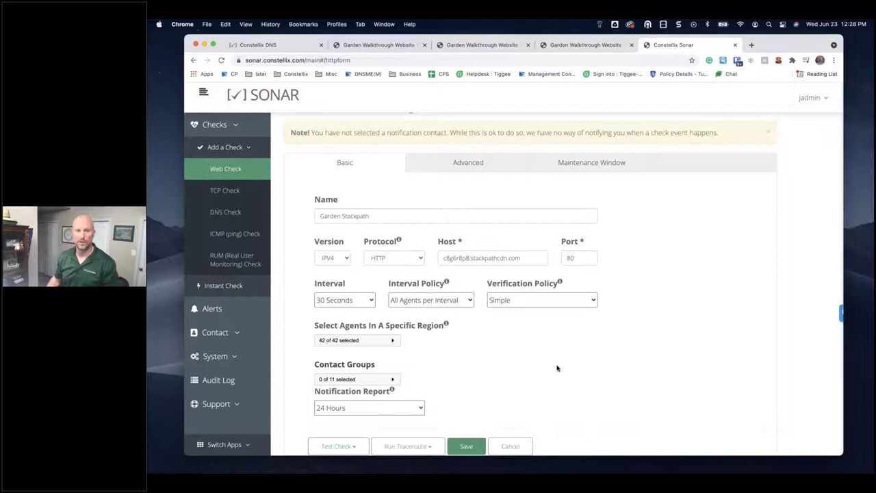
{"action": "left_click", "coordinate": [458, 168]}
{"action": "left_click", "coordinate": [383, 218]}
{"action": "type", "text": "gar"}
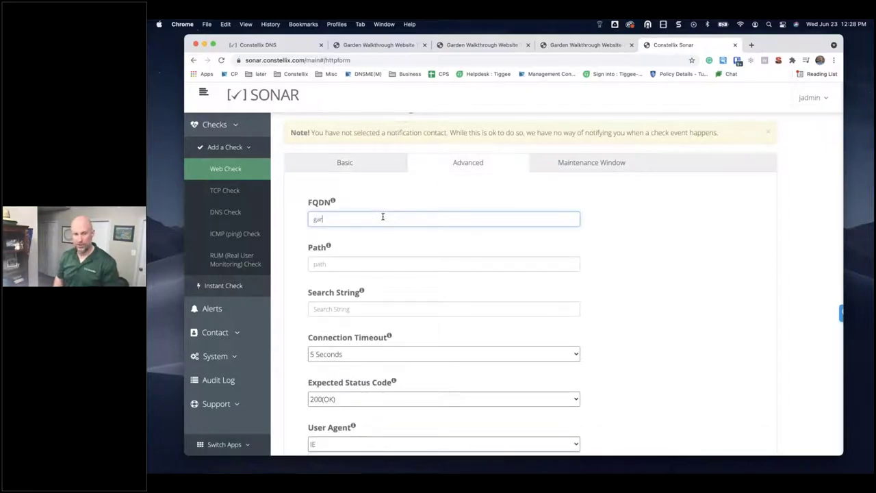
{"action": "type", "text": "den.server.us"}
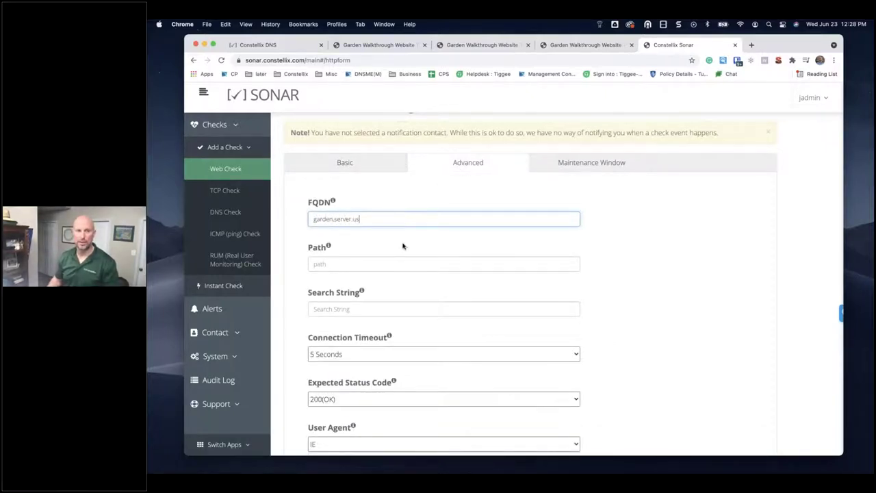
- Test the Garden Stackpath check from a location and save it
{"action": "scroll", "coordinate": [383, 218], "scroll_direction": "down", "scroll_amount": 3}
{"action": "left_click", "coordinate": [354, 417]}
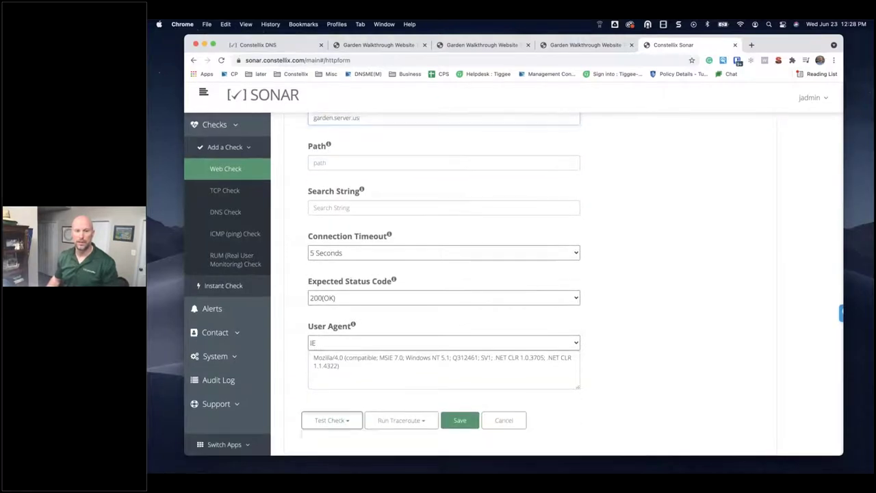
{"action": "scroll", "coordinate": [351, 433], "scroll_direction": "down", "scroll_amount": 3}
{"action": "left_click", "coordinate": [430, 207]}
{"action": "scroll", "coordinate": [430, 207], "scroll_direction": "up", "scroll_amount": 5}
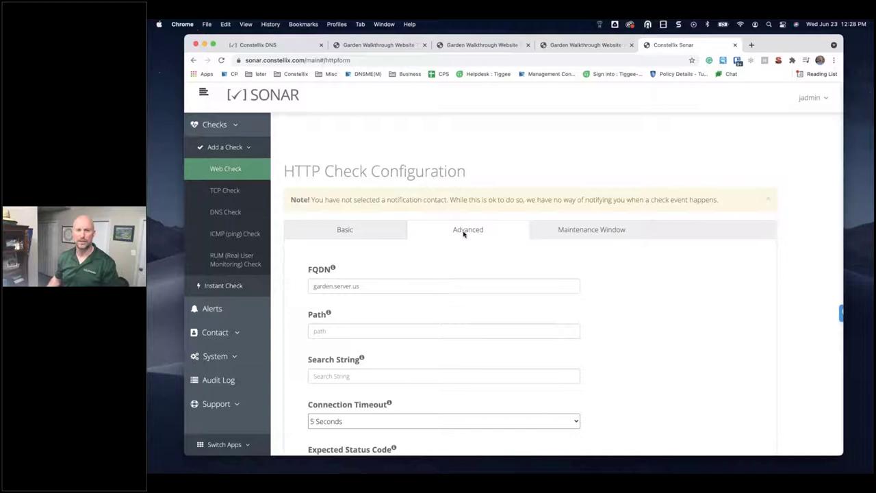
{"action": "scroll", "coordinate": [430, 243], "scroll_direction": "down", "scroll_amount": 3}
{"action": "scroll", "coordinate": [430, 244], "scroll_direction": "down", "scroll_amount": 3}
{"action": "left_click", "coordinate": [459, 418]}
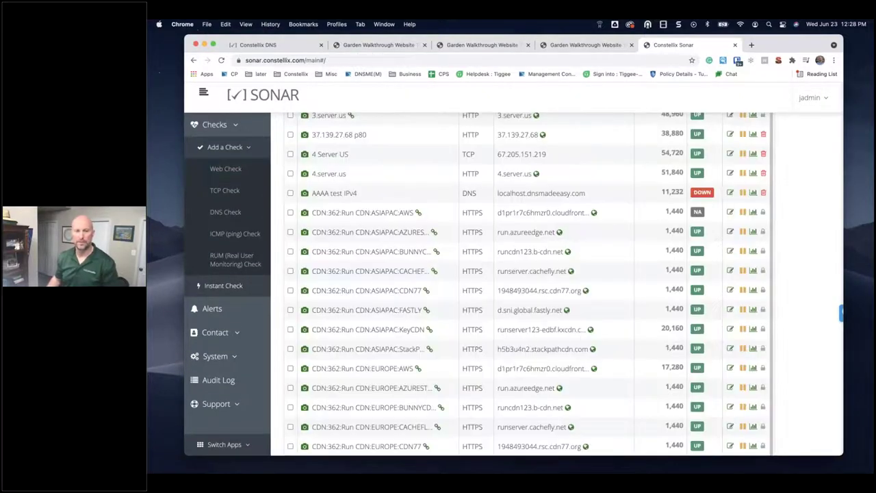
{"action": "scroll", "coordinate": [488, 265], "scroll_direction": "up", "scroll_amount": 8}
- Start a new web check named 'BunndyCDN Garden' for host garden.b-cdn.net
{"action": "left_click", "coordinate": [747, 140]}
{"action": "left_click", "coordinate": [707, 162]}
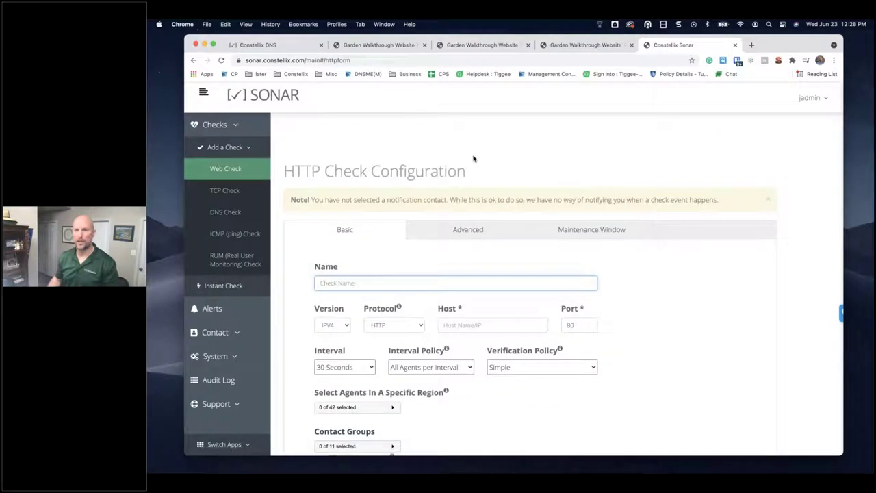
{"action": "type", "text": "BunndyCDN"}
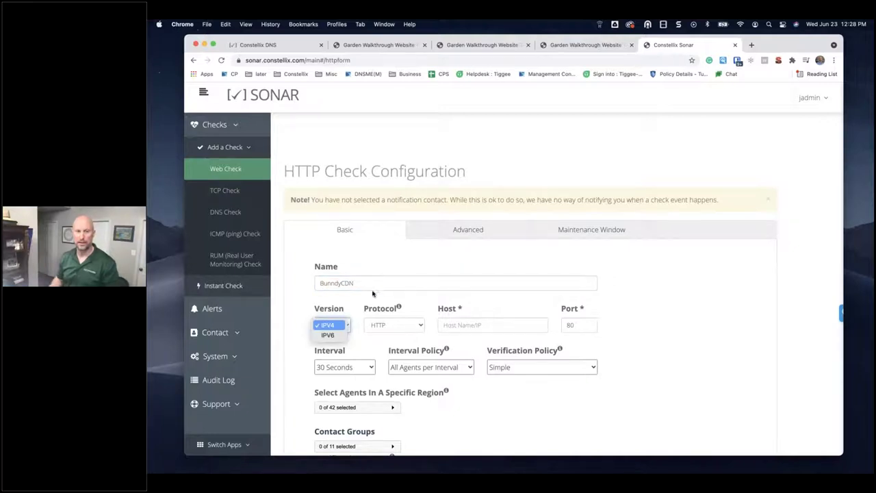
{"action": "left_click", "coordinate": [376, 284]}
{"action": "type", "text": "CDN Garden"}
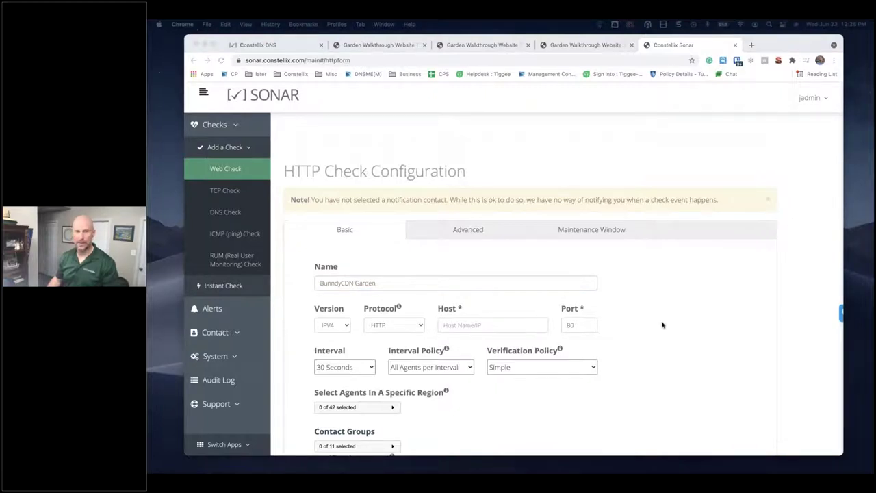
{"action": "left_click", "coordinate": [469, 330]}
{"action": "type", "text": "garden.b-cdn.net"}
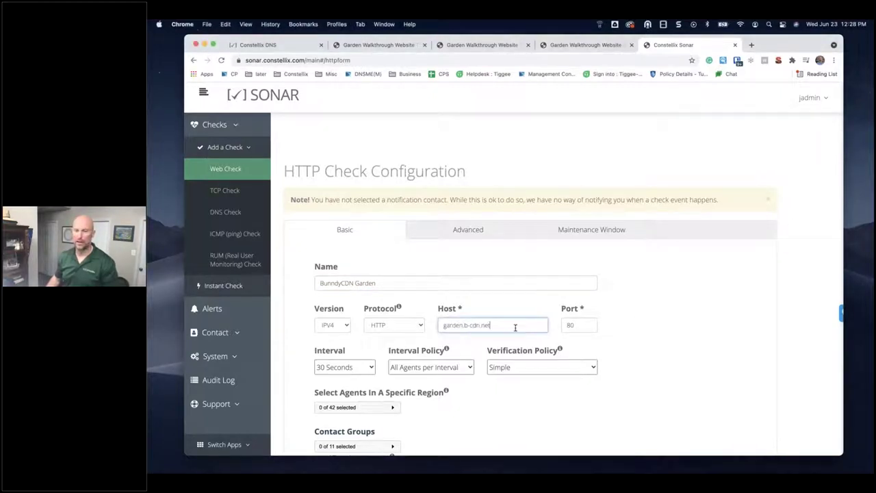
- Select all 42 agents and set the advanced FQDN to garden.server.us
{"action": "scroll", "coordinate": [539, 329], "scroll_direction": "down", "scroll_amount": 3}
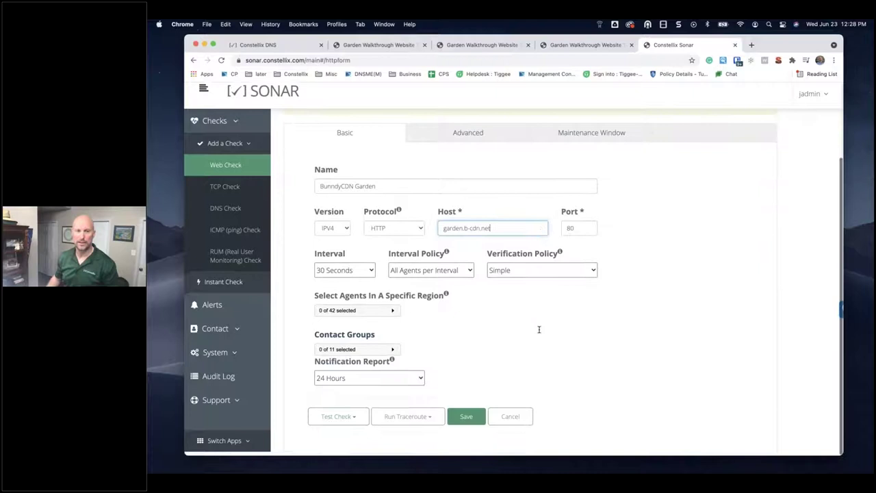
{"action": "left_click", "coordinate": [370, 317]}
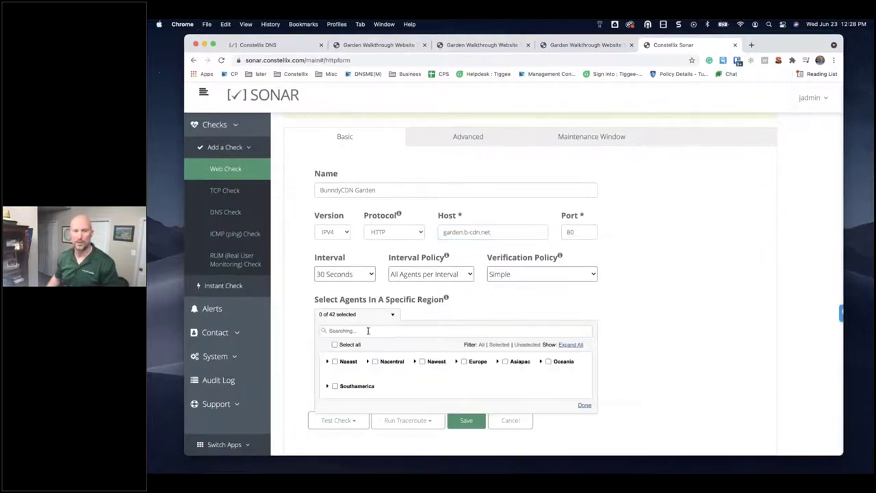
{"action": "left_click", "coordinate": [334, 345]}
{"action": "left_click", "coordinate": [583, 405]}
{"action": "scroll", "coordinate": [453, 351], "scroll_direction": "up", "scroll_amount": 3}
{"action": "left_click", "coordinate": [466, 232]}
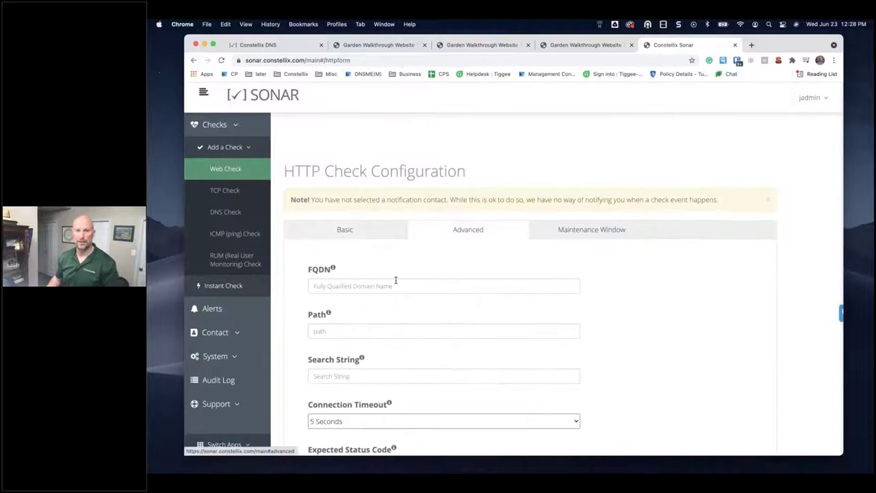
{"action": "left_click", "coordinate": [395, 283]}
{"action": "type", "text": "garden.server.us"}
- Test the BunndyCDN Garden check from Chicago and save it
{"action": "scroll", "coordinate": [426, 290], "scroll_direction": "down", "scroll_amount": 5}
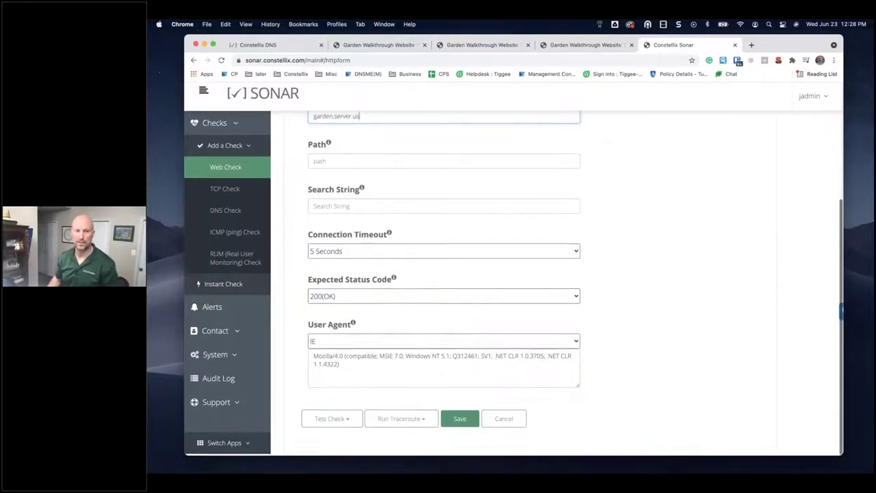
{"action": "left_click", "coordinate": [331, 418]}
{"action": "scroll", "coordinate": [335, 420], "scroll_direction": "down", "scroll_amount": 3}
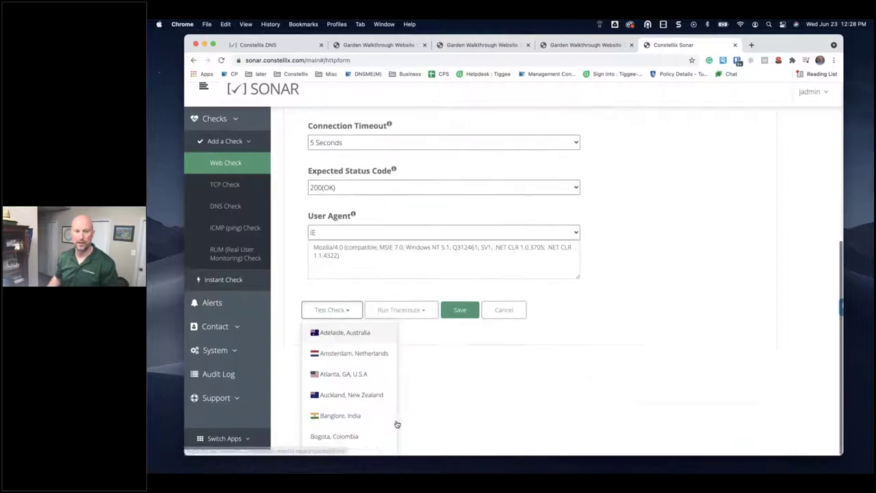
{"action": "scroll", "coordinate": [340, 425], "scroll_direction": "down", "scroll_amount": 2}
{"action": "left_click", "coordinate": [336, 415]}
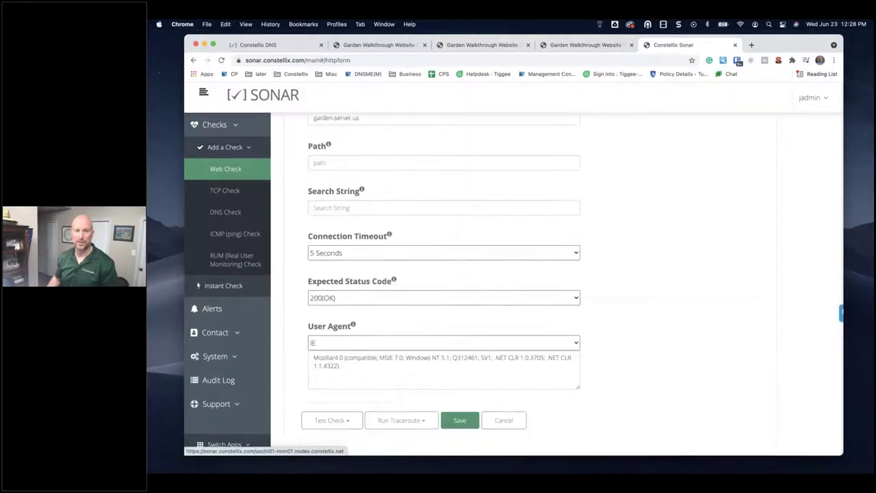
{"action": "scroll", "coordinate": [465, 328], "scroll_direction": "down", "scroll_amount": 10}
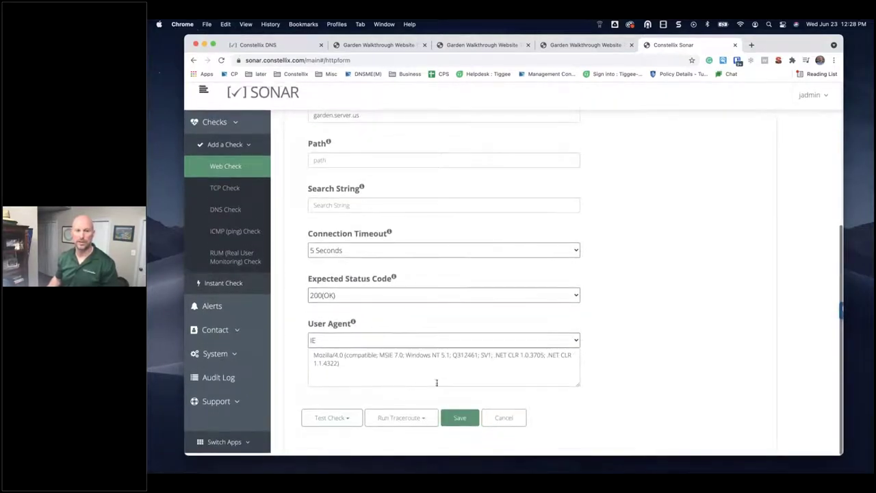
{"action": "left_click", "coordinate": [459, 417]}
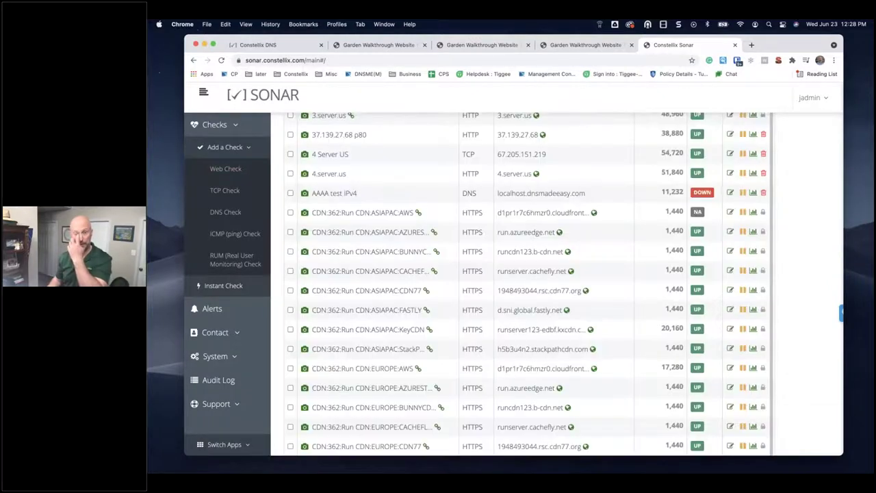
{"action": "scroll", "coordinate": [546, 337], "scroll_direction": "down", "scroll_amount": 2}
{"action": "scroll", "coordinate": [546, 337], "scroll_direction": "up", "scroll_amount": 10}
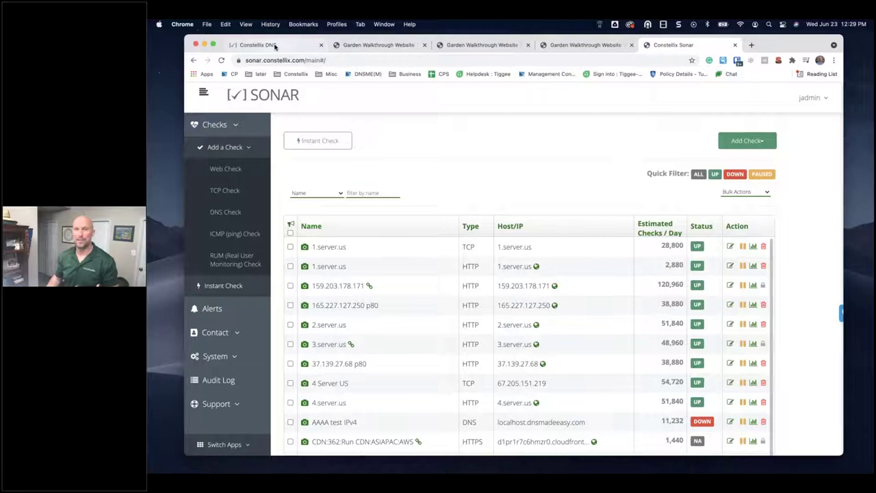
- Commit the pending server.us change without a note, making certs a Failover record, TTL 301, 4.4.4.4
{"action": "left_click", "coordinate": [277, 45]}
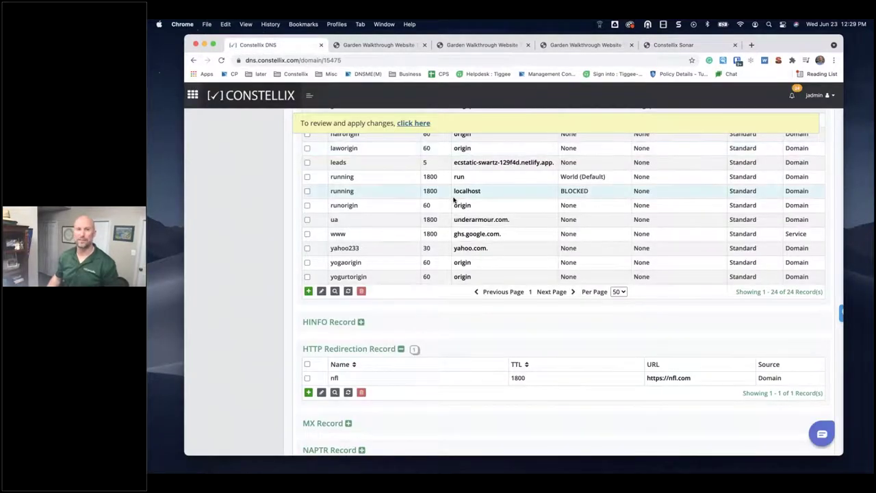
{"action": "scroll", "coordinate": [453, 194], "scroll_direction": "up", "scroll_amount": 3}
{"action": "scroll", "coordinate": [453, 198], "scroll_direction": "up", "scroll_amount": 10}
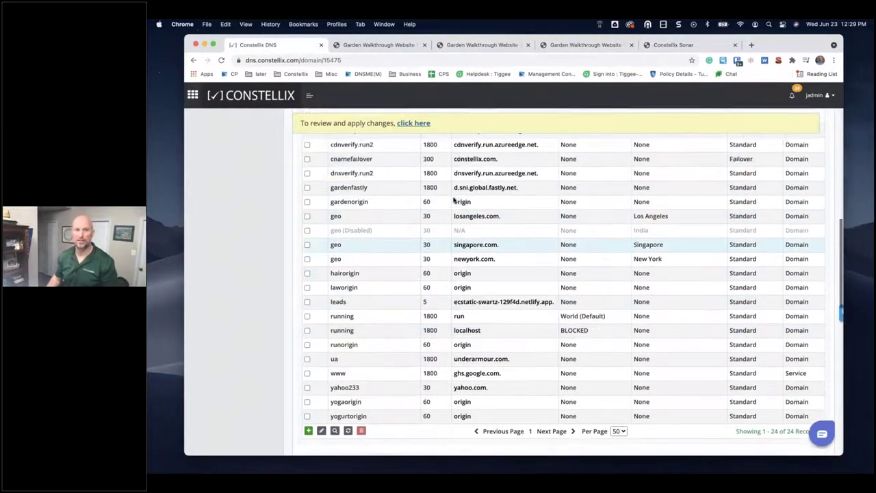
{"action": "scroll", "coordinate": [453, 199], "scroll_direction": "down", "scroll_amount": 5}
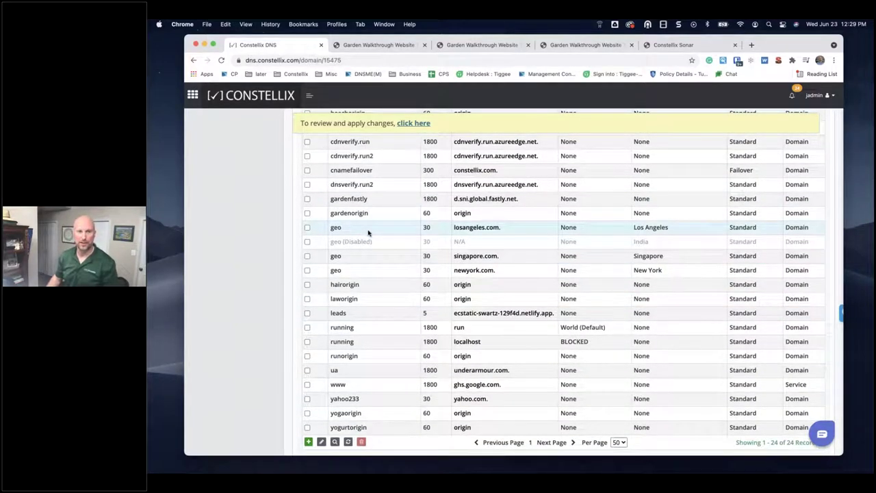
{"action": "scroll", "coordinate": [367, 233], "scroll_direction": "up", "scroll_amount": 10}
{"action": "scroll", "coordinate": [367, 233], "scroll_direction": "down", "scroll_amount": 17}
{"action": "scroll", "coordinate": [570, 280], "scroll_direction": "up", "scroll_amount": 9}
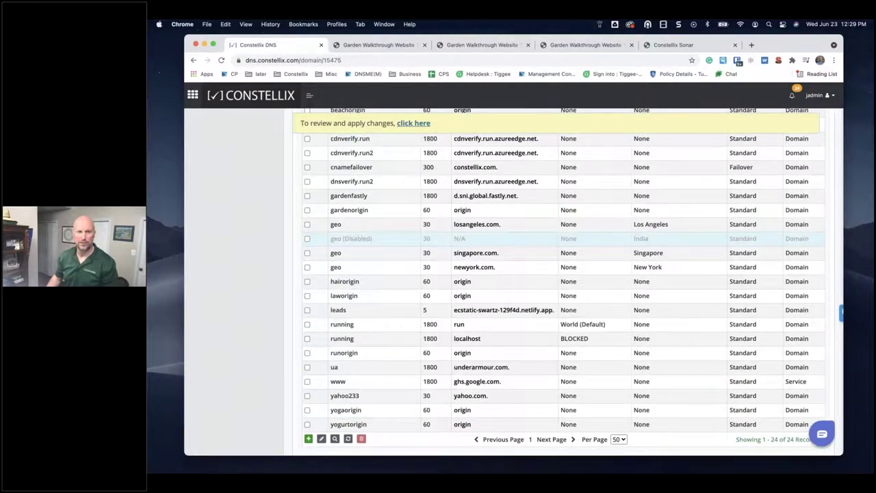
{"action": "scroll", "coordinate": [392, 200], "scroll_direction": "up", "scroll_amount": 5}
{"action": "scroll", "coordinate": [392, 200], "scroll_direction": "up", "scroll_amount": 10}
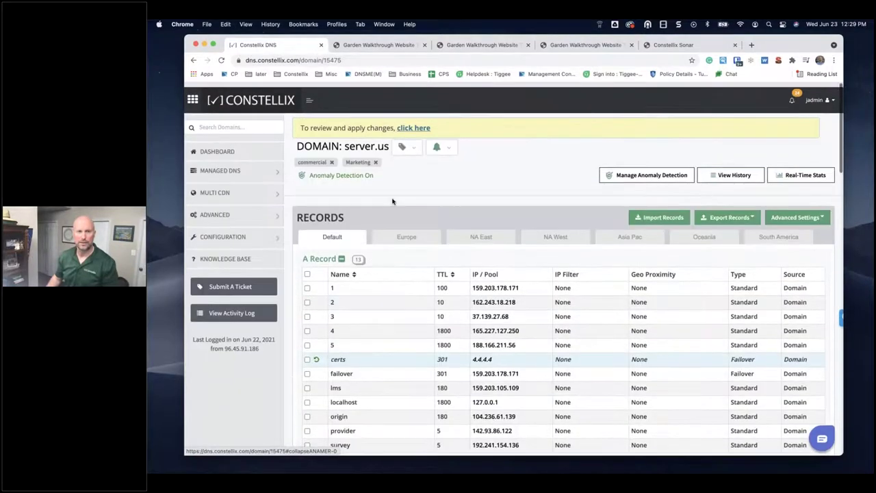
{"action": "left_click", "coordinate": [419, 128]}
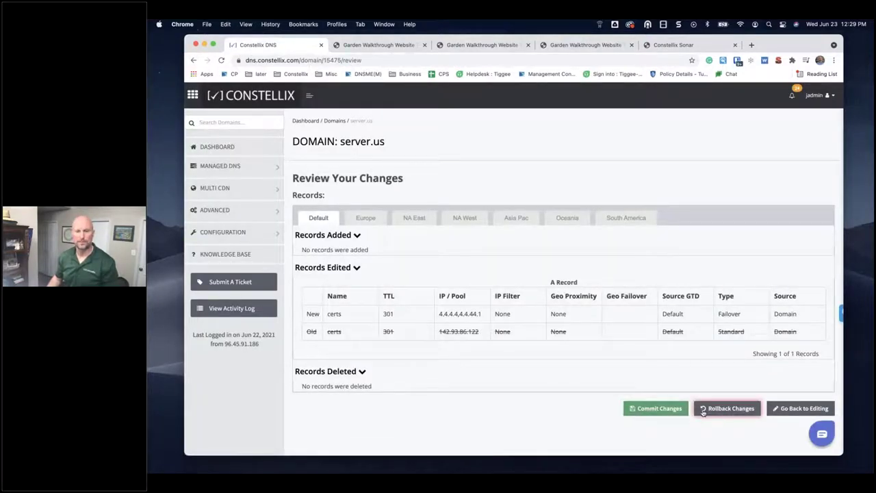
{"action": "left_click", "coordinate": [653, 408]}
{"action": "left_click", "coordinate": [608, 197]}
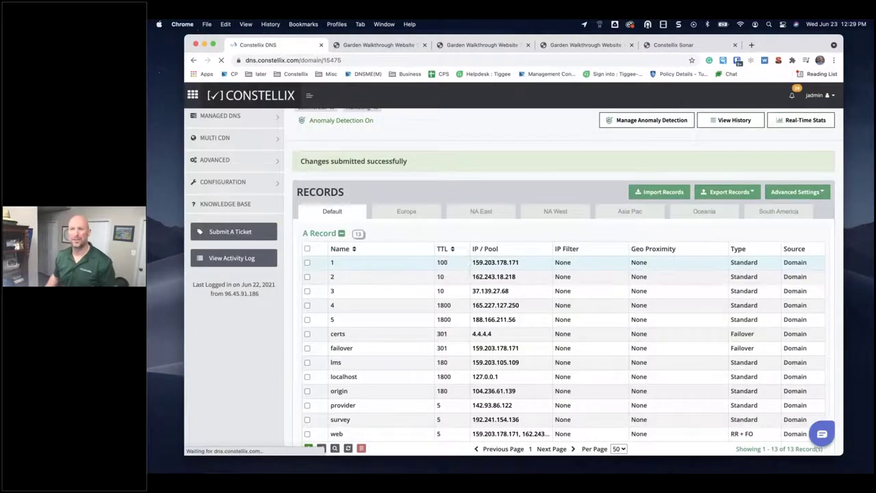
{"action": "scroll", "coordinate": [483, 269], "scroll_direction": "down", "scroll_amount": 10}
{"action": "scroll", "coordinate": [482, 269], "scroll_direction": "up", "scroll_amount": 5}
{"action": "scroll", "coordinate": [482, 269], "scroll_direction": "down", "scroll_amount": 3}
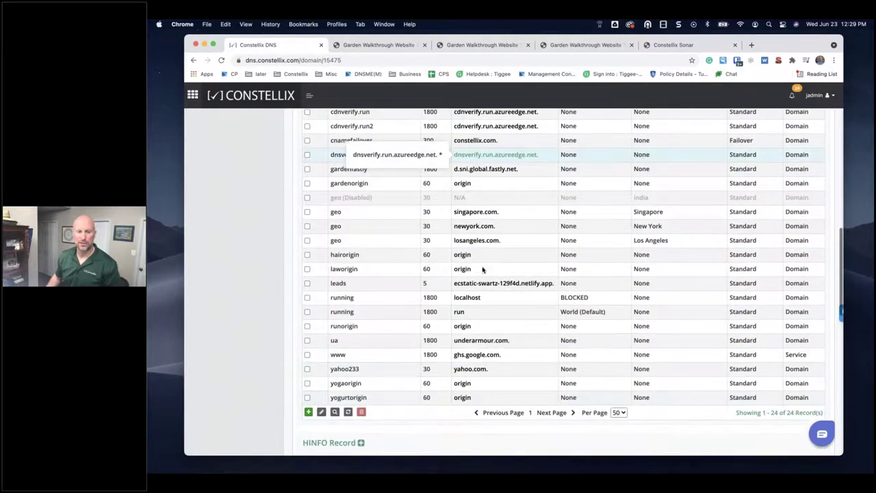
- Start a new CNAME record named garden with TTL 30 in Failover mode
{"action": "left_click", "coordinate": [308, 400]}
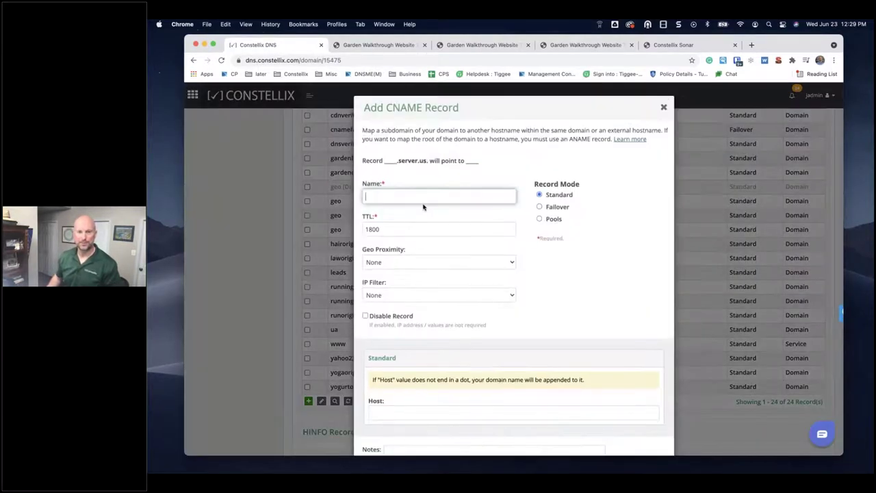
{"action": "type", "text": "ggarde"}
{"action": "key", "text": "BackSpace"}
{"action": "key", "text": "BackSpace"}
{"action": "key", "text": "BackSpace"}
{"action": "key", "text": "BackSpace"}
{"action": "key", "text": "BackSpace"}
{"action": "key", "text": "BackSpace"}
{"action": "type", "text": "garden"}
{"action": "key", "text": "Tab"}
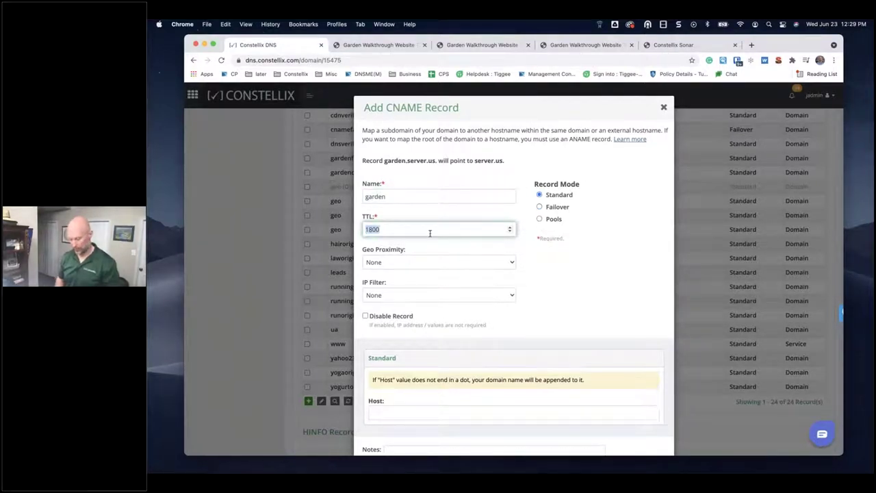
{"action": "type", "text": "30"}
{"action": "left_click", "coordinate": [539, 206]}
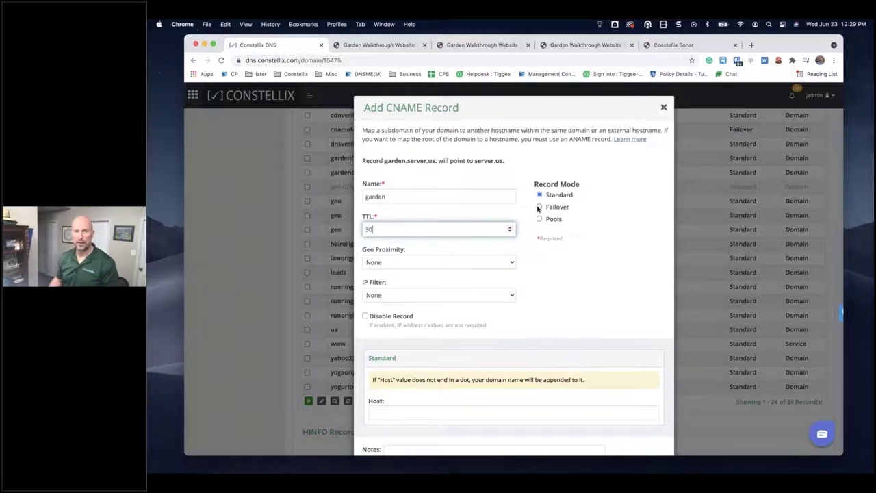
- Set the first failover host to the StackPath CDN hostname with the Garden Stackpath check
{"action": "scroll", "coordinate": [557, 277], "scroll_direction": "down", "scroll_amount": 3}
{"action": "scroll", "coordinate": [558, 279], "scroll_direction": "down", "scroll_amount": 2}
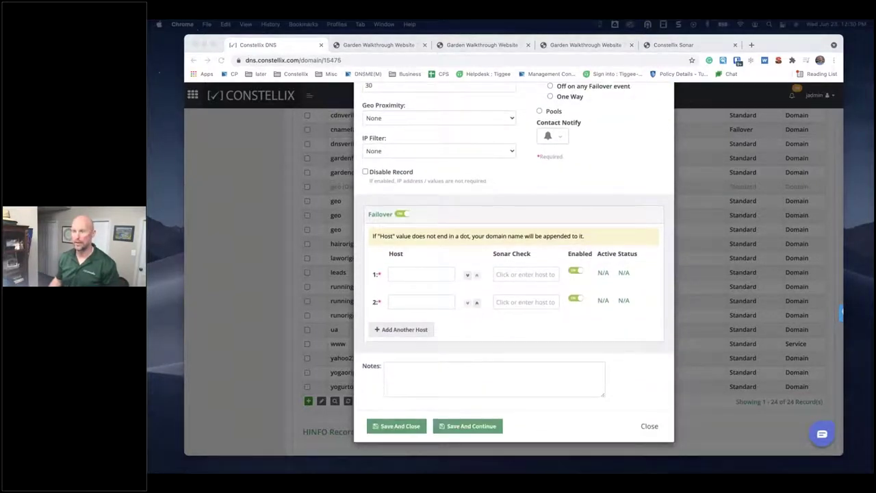
{"action": "left_click", "coordinate": [414, 275]}
{"action": "type", "text": "lp8.stackpathcdn.com"}
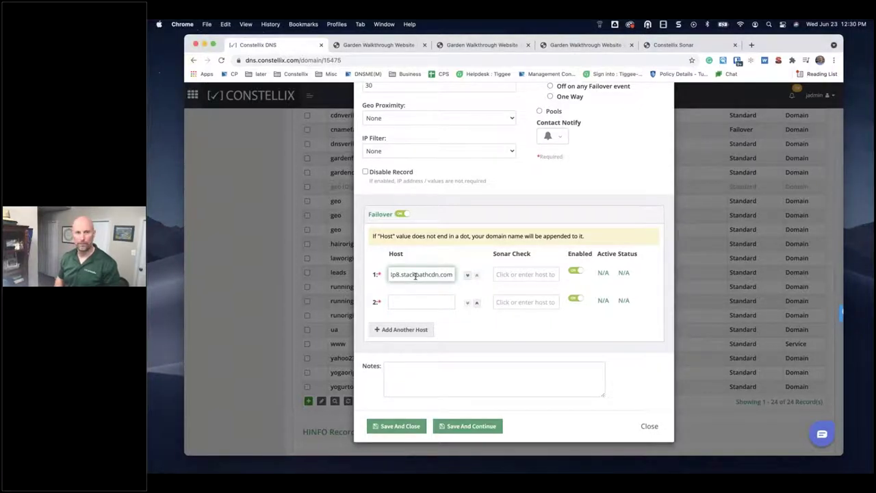
{"action": "key", "text": "Tab"}
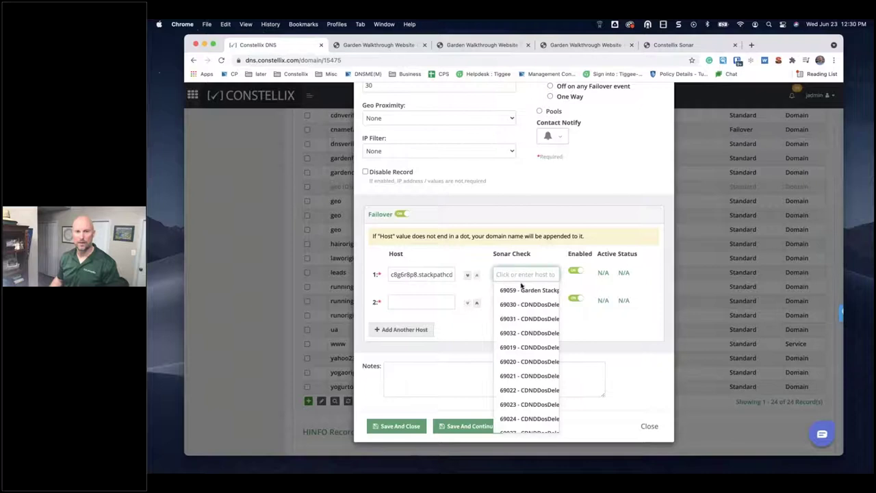
{"action": "left_click", "coordinate": [523, 290]}
- Set the second host to garden.b-cdn.net with the BunnyCDN Garden check
{"action": "left_click", "coordinate": [428, 302]}
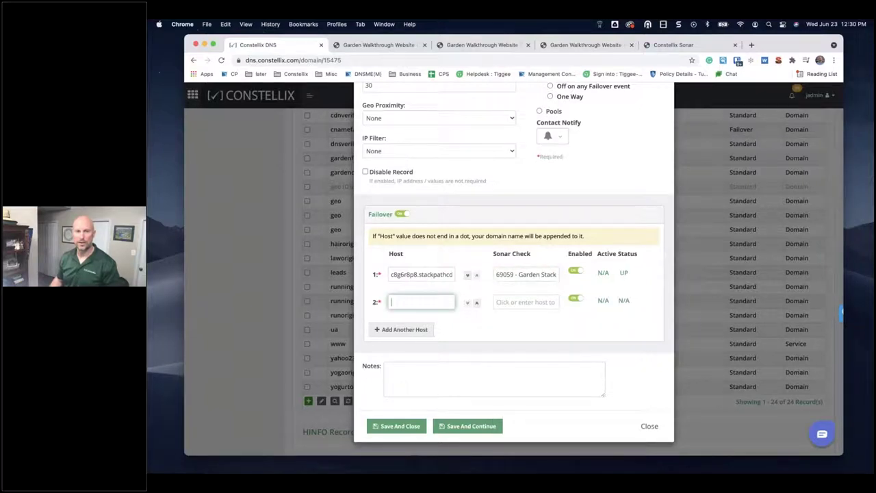
{"action": "key", "text": "super+Tab"}
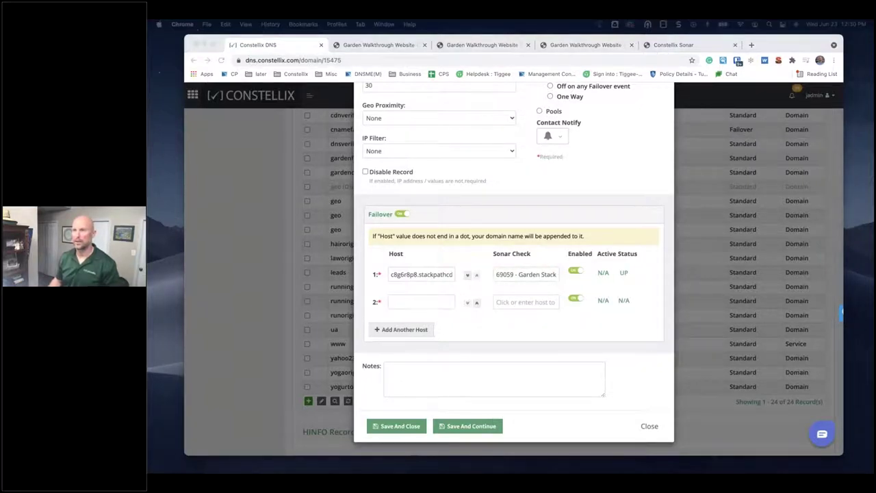
{"action": "left_click", "coordinate": [421, 301]}
{"action": "type", "text": "garden.b-cdn.net"}
{"action": "type", "text": "."}
{"action": "left_click", "coordinate": [524, 302]}
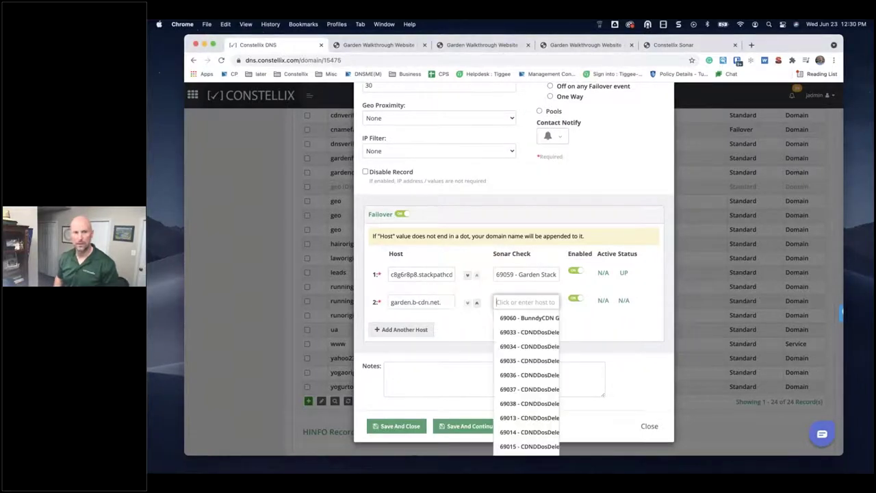
{"action": "left_click", "coordinate": [529, 318]}
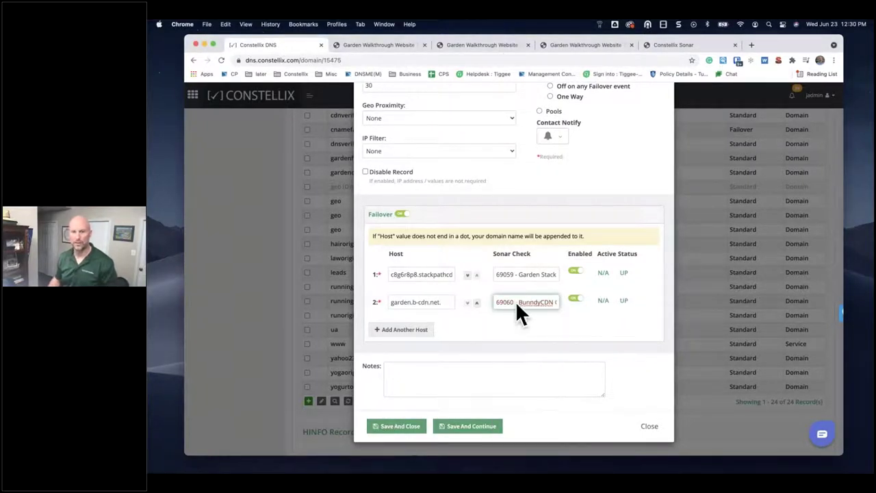
- Confirm both Sonar check names, then save and close the garden record
{"action": "left_click_drag", "start_coordinate": [542, 275], "coordinate": [572, 275]}
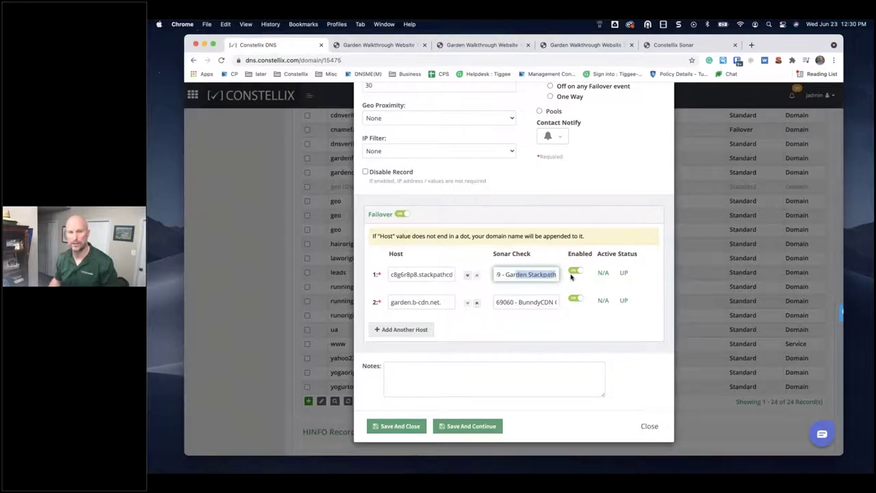
{"action": "left_click_drag", "start_coordinate": [520, 303], "coordinate": [546, 326]}
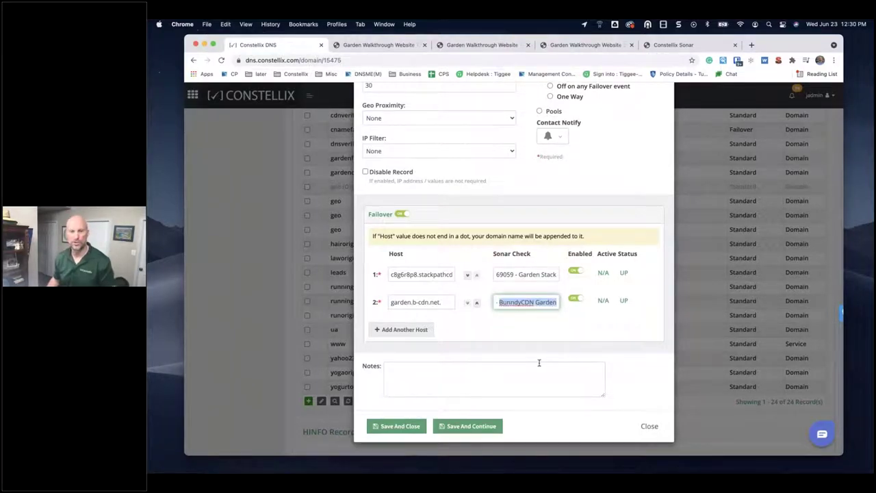
{"action": "left_click", "coordinate": [395, 426]}
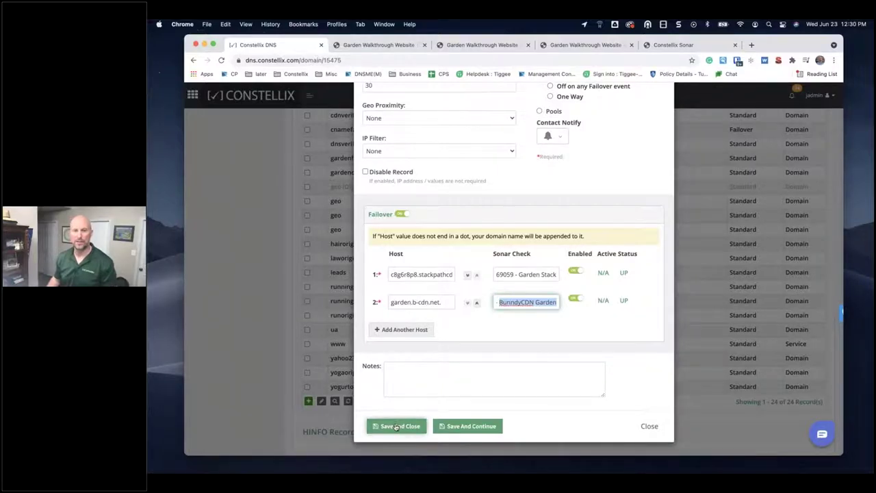
{"action": "left_click", "coordinate": [396, 426]}
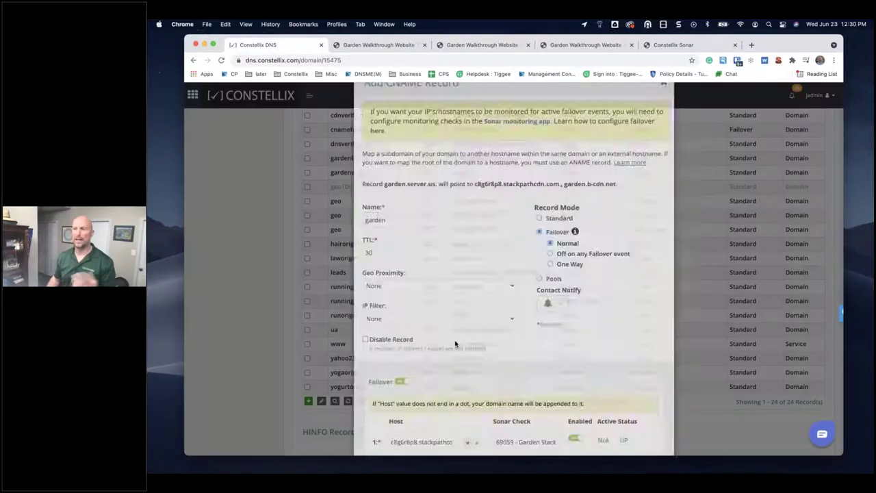
- Review and commit the new garden CNAME (TTL 30, Failover) without a commit note
{"action": "scroll", "coordinate": [401, 294], "scroll_direction": "up", "scroll_amount": 5}
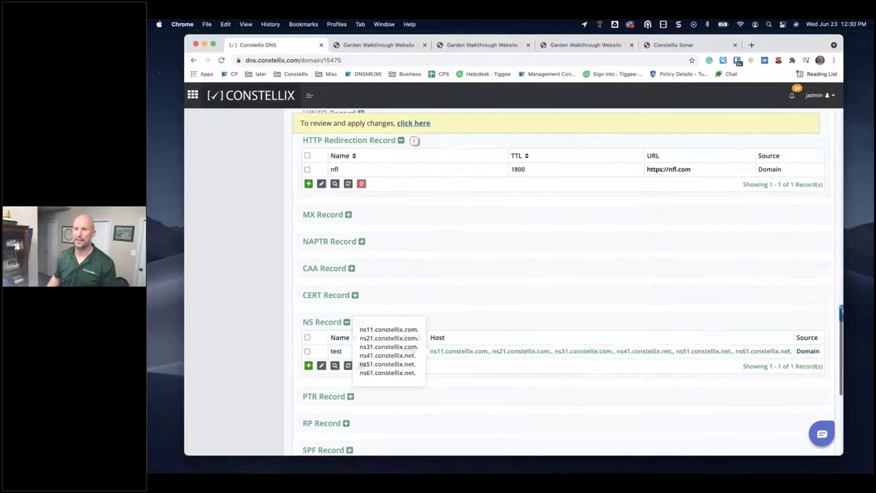
{"action": "left_click", "coordinate": [414, 124]}
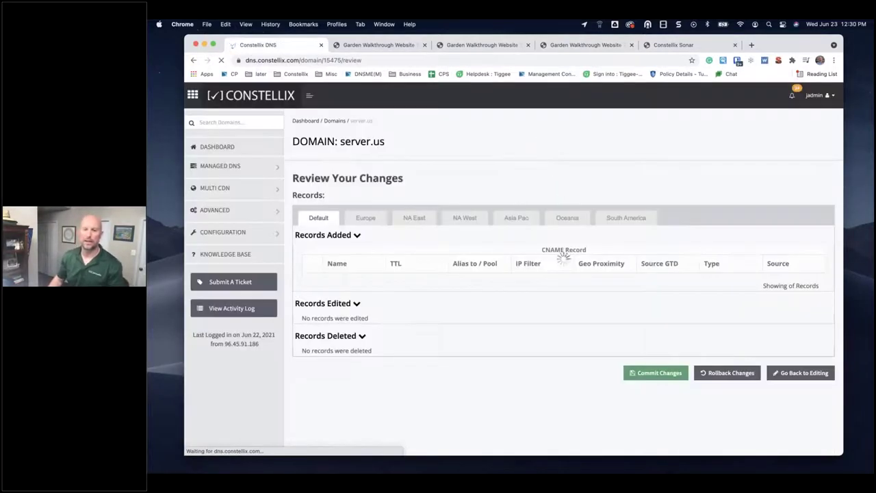
{"action": "left_click", "coordinate": [656, 399]}
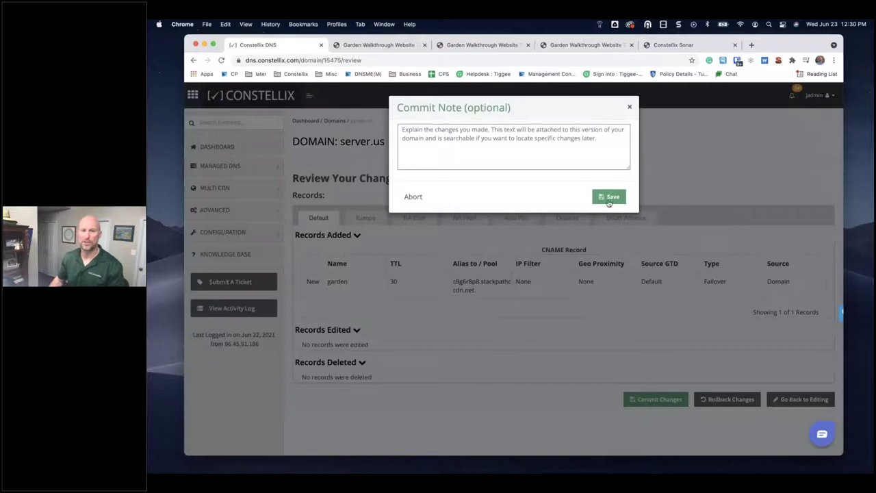
{"action": "left_click", "coordinate": [609, 200]}
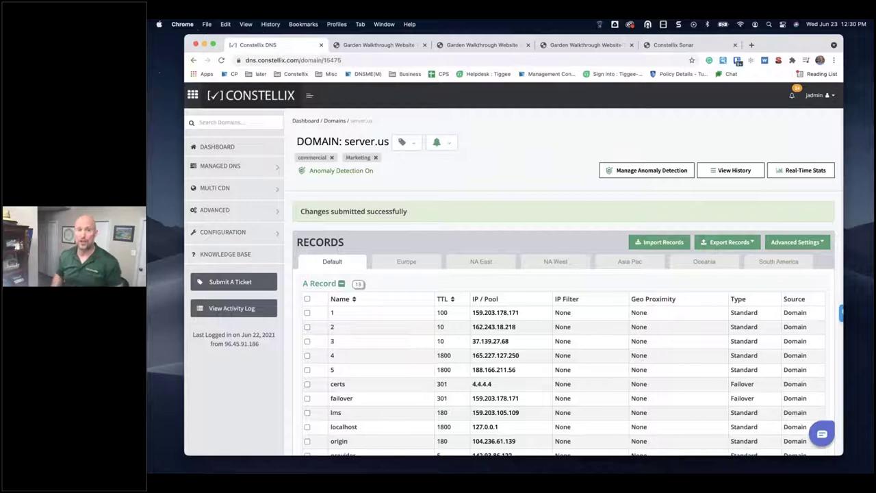
- Load garden.server.us in a new tab to confirm it serves the Garden Walkthrough site
{"action": "left_click", "coordinate": [674, 44]}
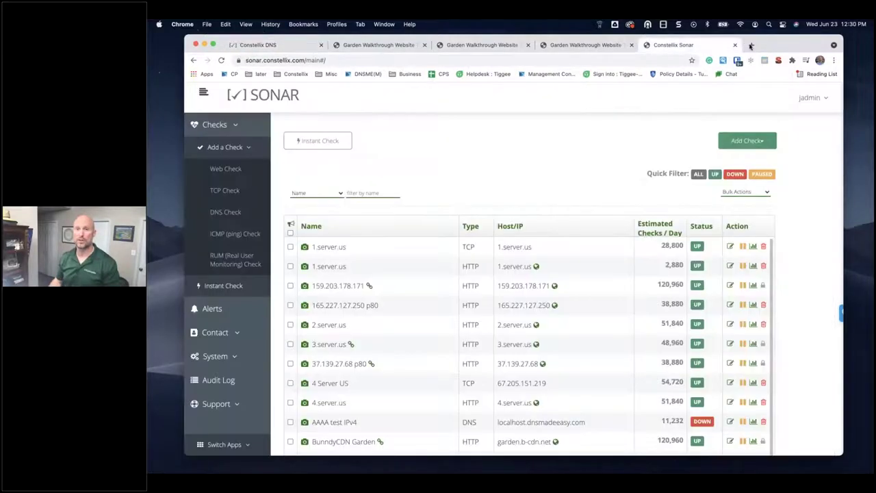
{"action": "left_click", "coordinate": [751, 44]}
{"action": "type", "text": "garden.ser"}
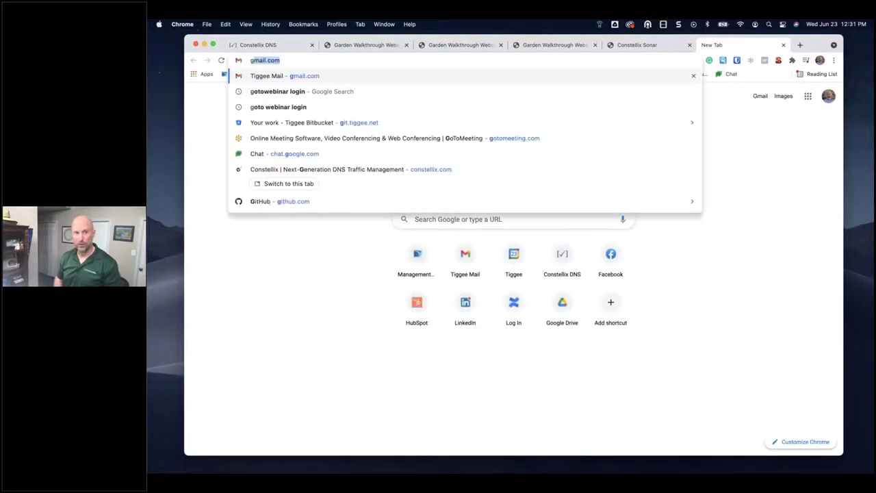
{"action": "type", "text": "ver."}
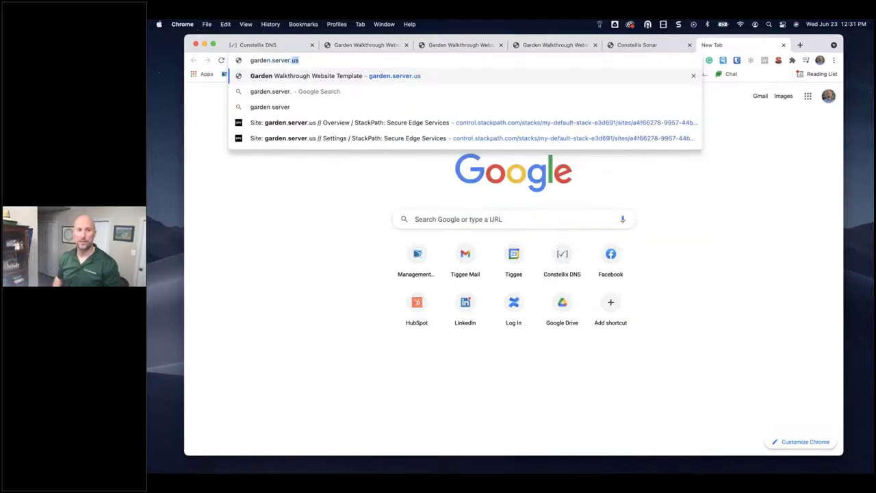
{"action": "key", "text": "Return"}
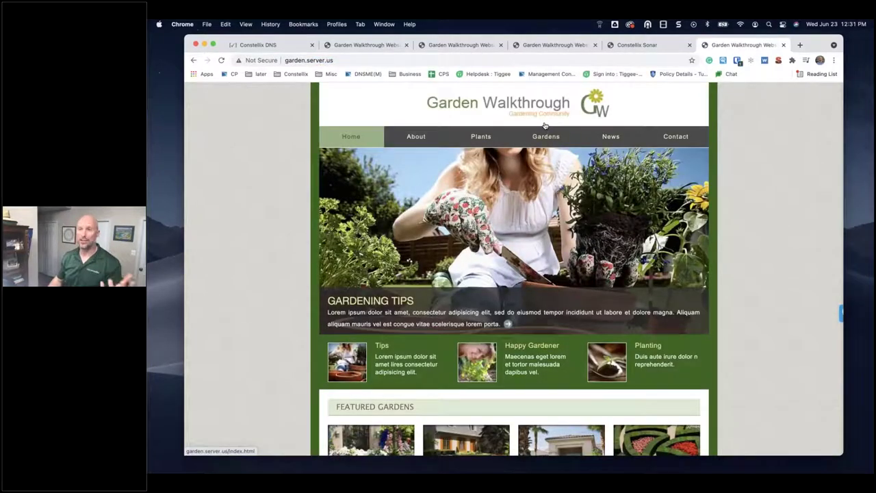
- Open dnstoolbox.io in another new tab
{"action": "key", "text": "super+t"}
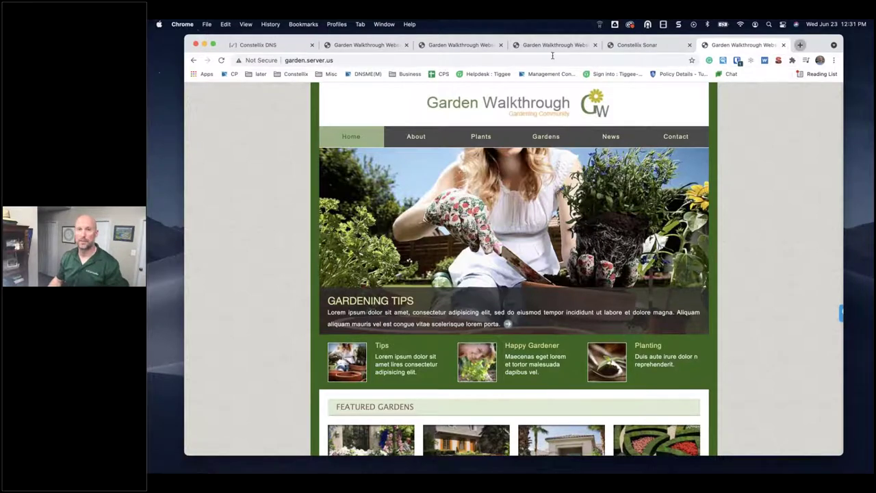
{"action": "type", "text": "dnstoolbox.io"}
{"action": "key", "text": "Return"}
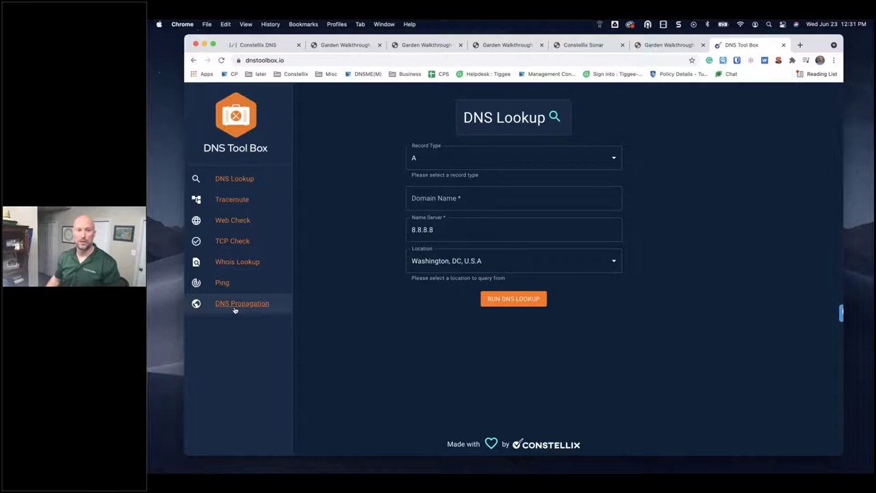
- Run a CNAME propagation check for garden.server.us, confirm the StackPath result, then return to Sonar
{"action": "left_click", "coordinate": [242, 303]}
{"action": "left_click", "coordinate": [354, 134]}
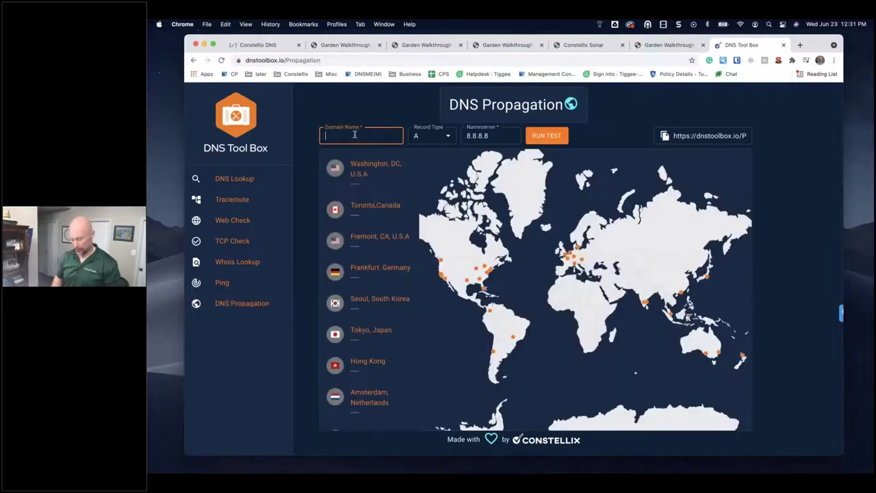
{"action": "type", "text": "garden.server.us"}
{"action": "left_click", "coordinate": [431, 137]}
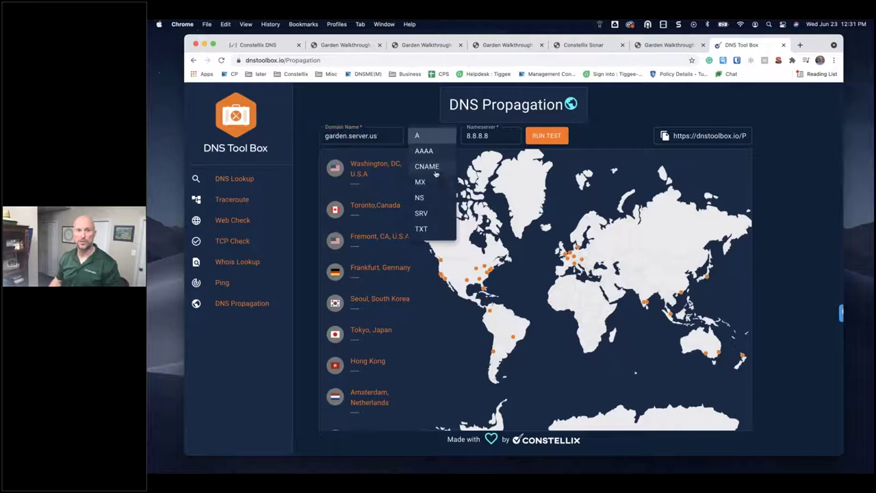
{"action": "left_click", "coordinate": [426, 166]}
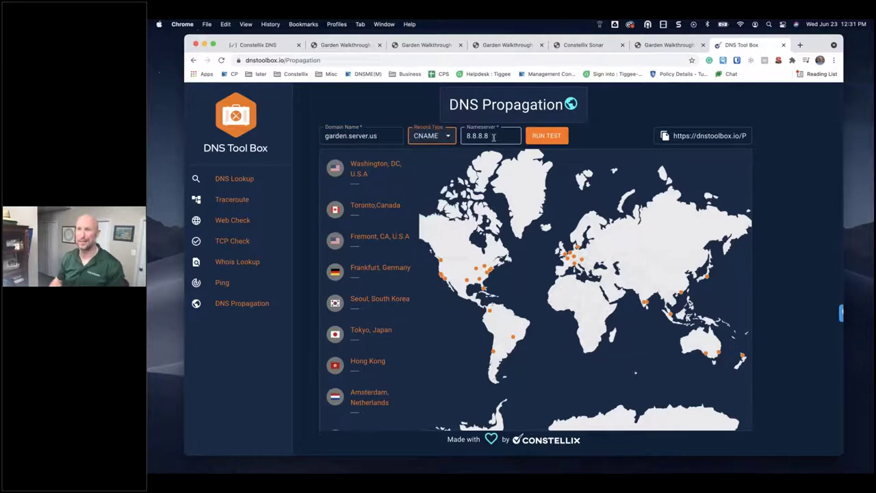
{"action": "left_click", "coordinate": [546, 135]}
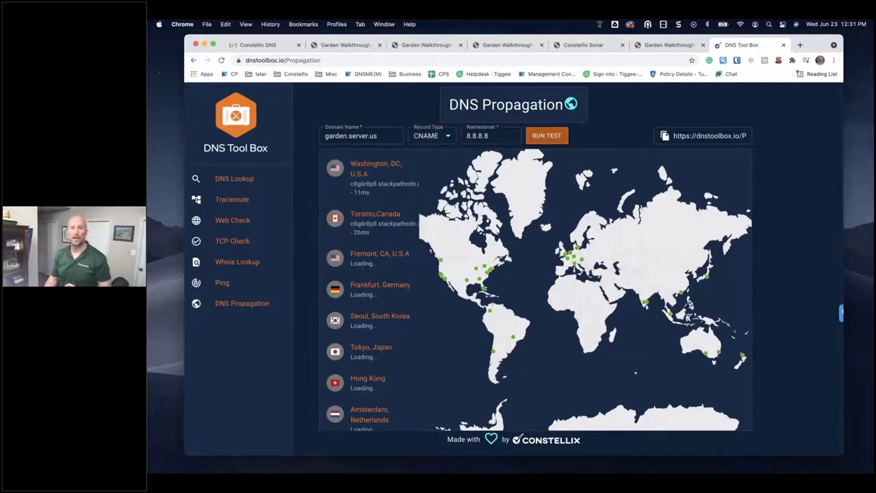
{"action": "scroll", "coordinate": [398, 358], "scroll_direction": "down", "scroll_amount": 10}
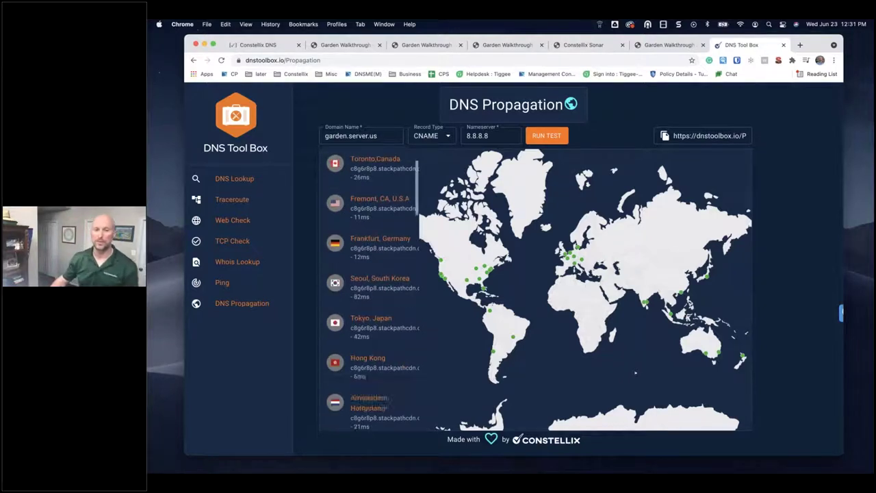
{"action": "scroll", "coordinate": [373, 287], "scroll_direction": "up", "scroll_amount": 10}
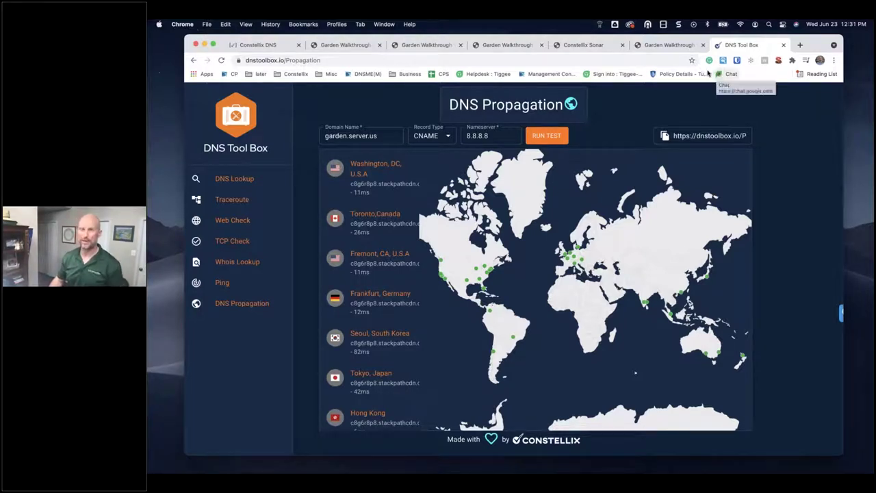
{"action": "left_click", "coordinate": [588, 46]}
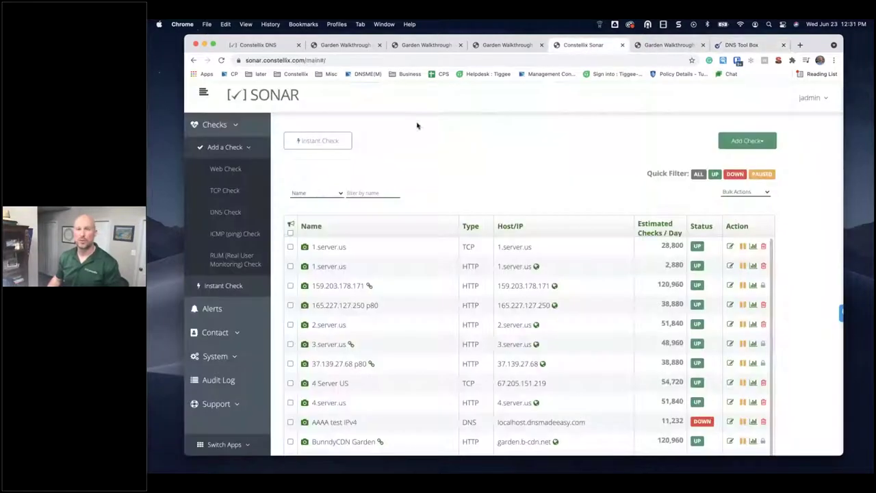
- Start a new CNAME pool under ANAME/CNAME Pools named WebinarTest
{"action": "scroll", "coordinate": [243, 152], "scroll_direction": "down", "scroll_amount": 1}
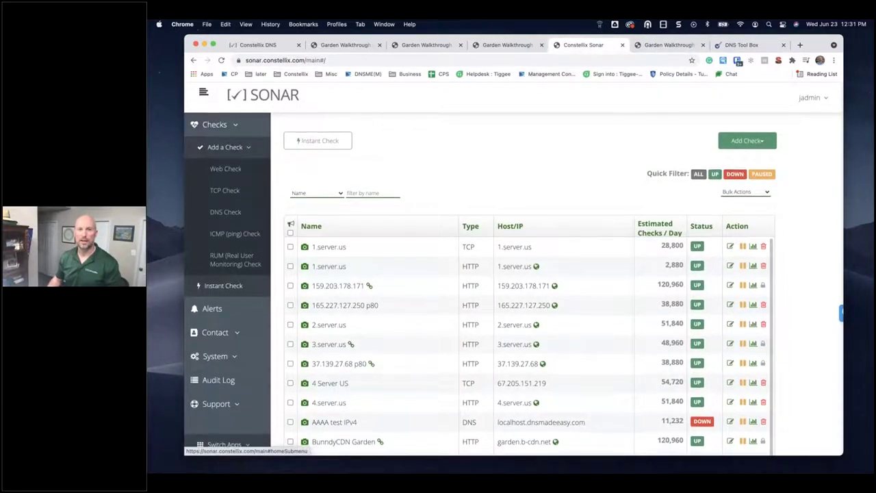
{"action": "key", "text": "super+1"}
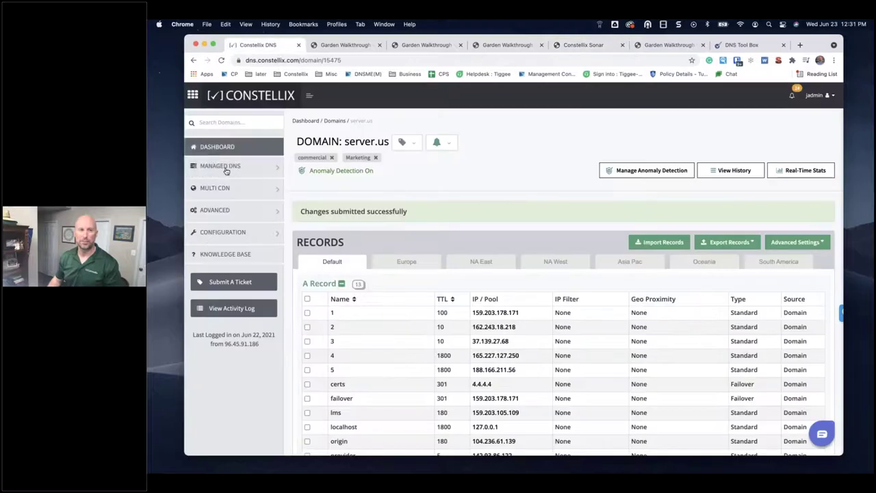
{"action": "left_click", "coordinate": [220, 166]}
{"action": "left_click", "coordinate": [236, 237]}
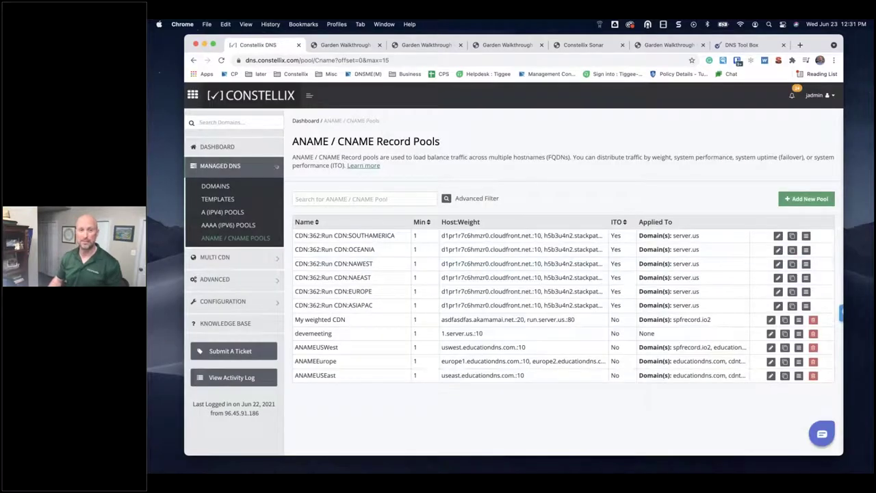
{"action": "left_click", "coordinate": [807, 199]}
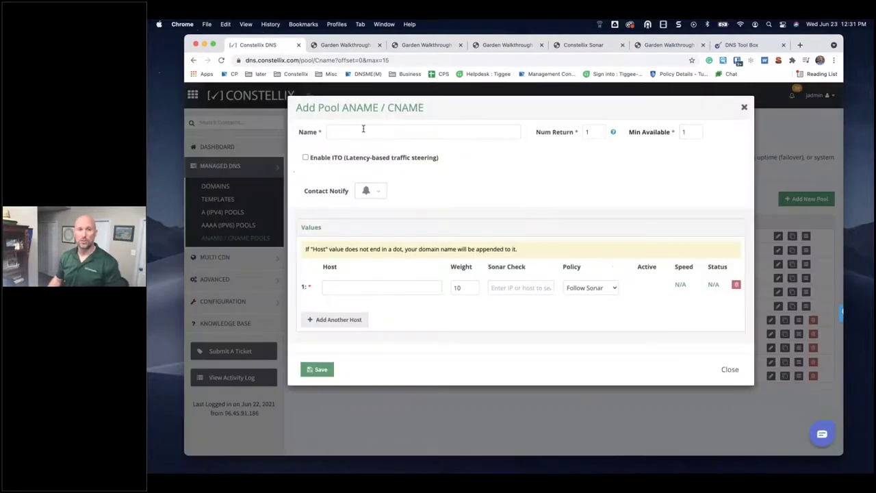
{"action": "left_click", "coordinate": [362, 128]}
{"action": "type", "text": "We"}
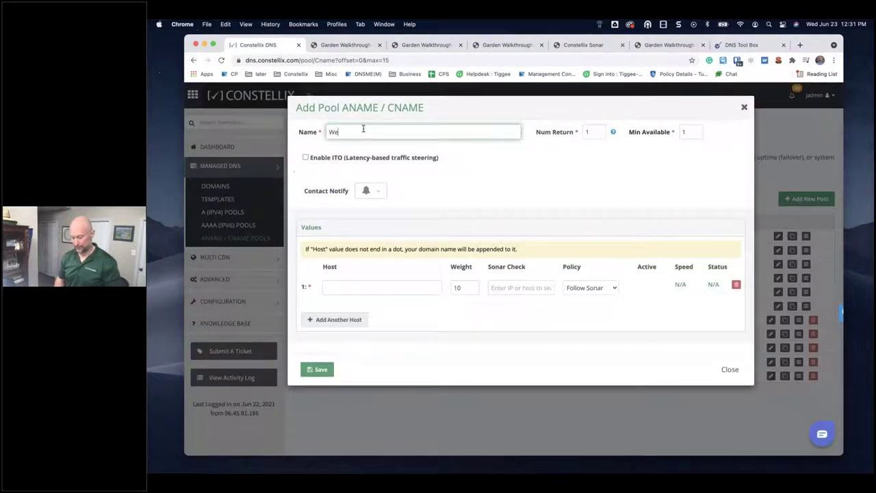
{"action": "type", "text": "binarTest"}
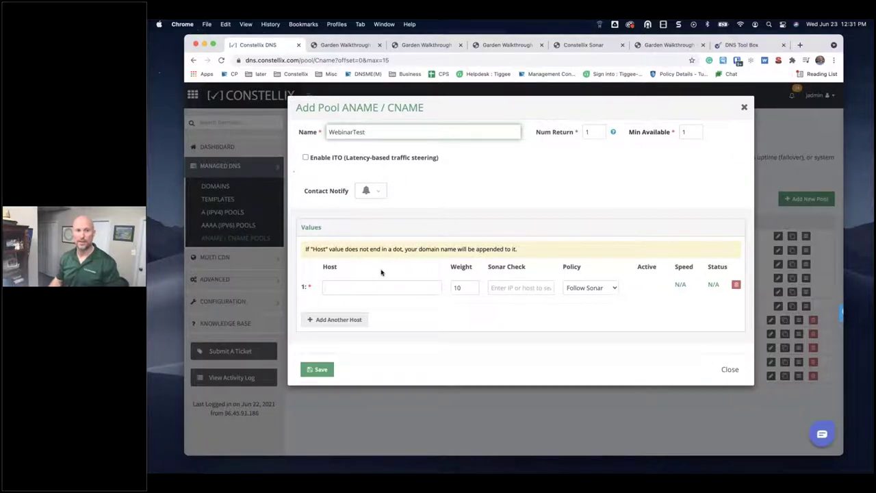
- Add garden.b-cdn.net as the first host, linked to its BunnyCDN Sonar check
{"action": "left_click", "coordinate": [354, 288]}
{"action": "type", "text": "garden.b-cdn.net"}
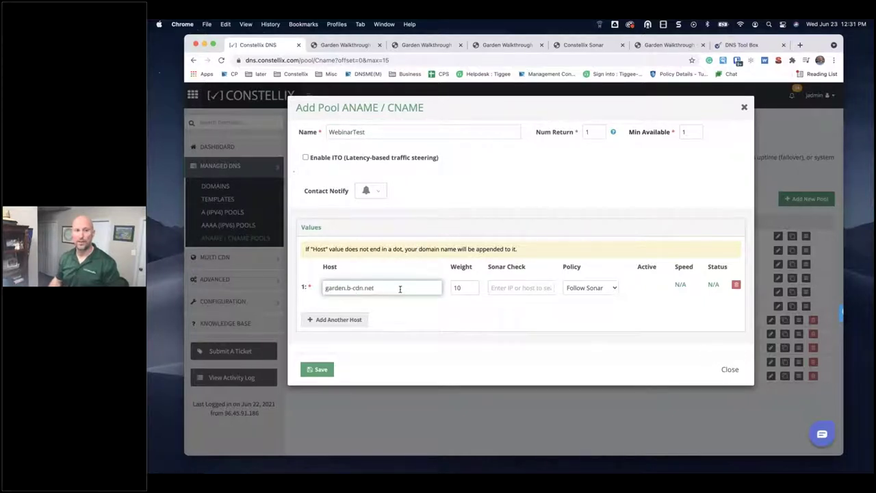
{"action": "left_click", "coordinate": [520, 287]}
{"action": "key", "text": "Down"}
{"action": "key", "text": "Return"}
- Add c8g6r8p8.stackpathcdn.com as a second host with its Sonar check, keeping Follow Sonar for host one
{"action": "left_click", "coordinate": [361, 321]}
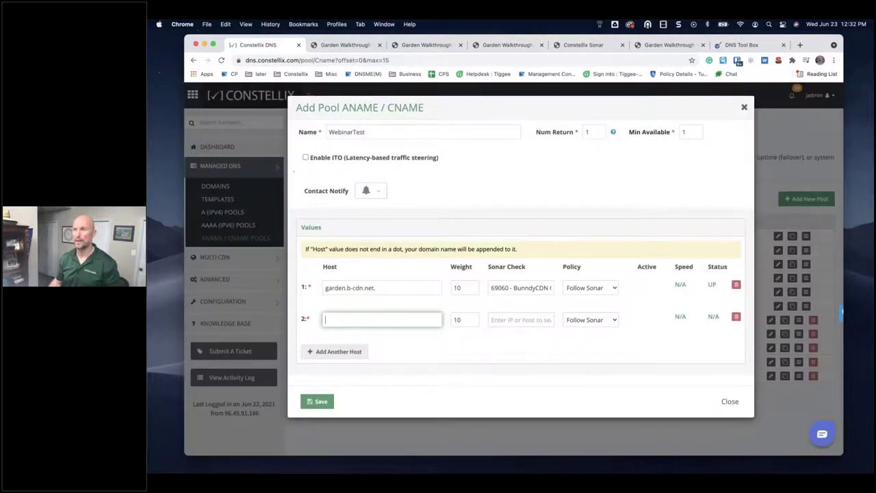
{"action": "left_click", "coordinate": [409, 320]}
{"action": "type", "text": "c8g6r8p8.stackpathcdn.com"}
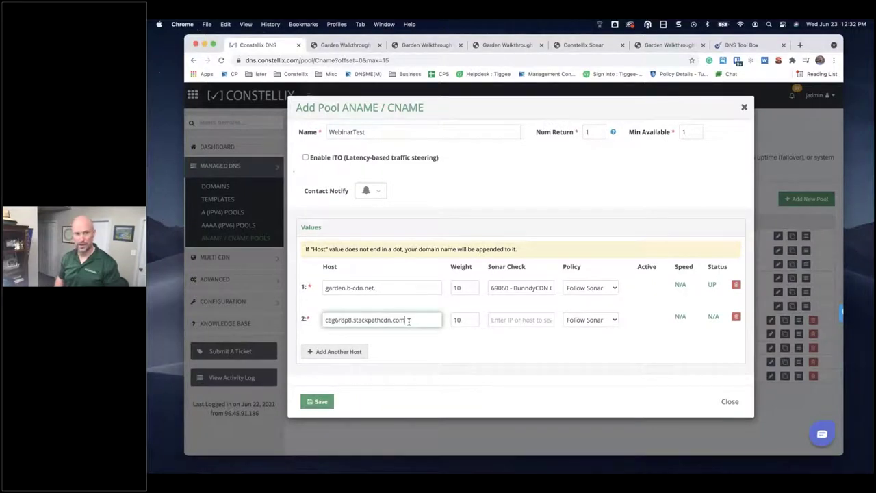
{"action": "key", "text": "Tab"}
{"action": "key", "text": "Tab"}
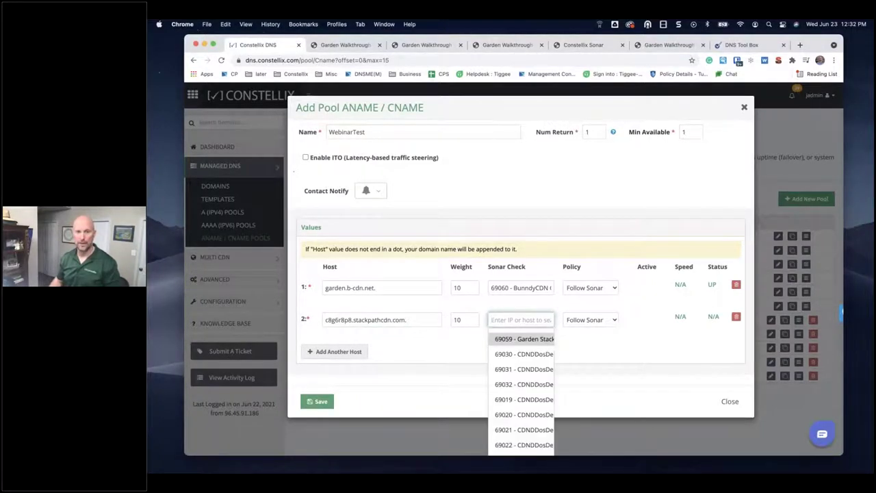
{"action": "left_click", "coordinate": [547, 342]}
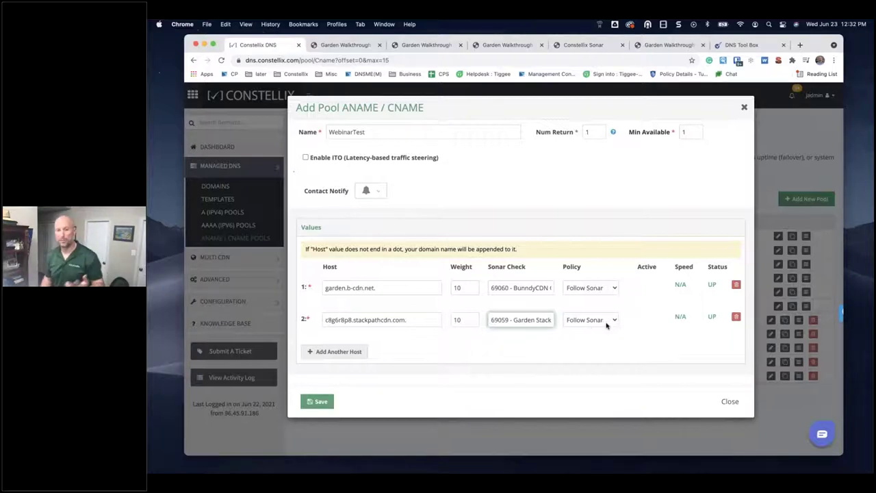
{"action": "left_click", "coordinate": [604, 288]}
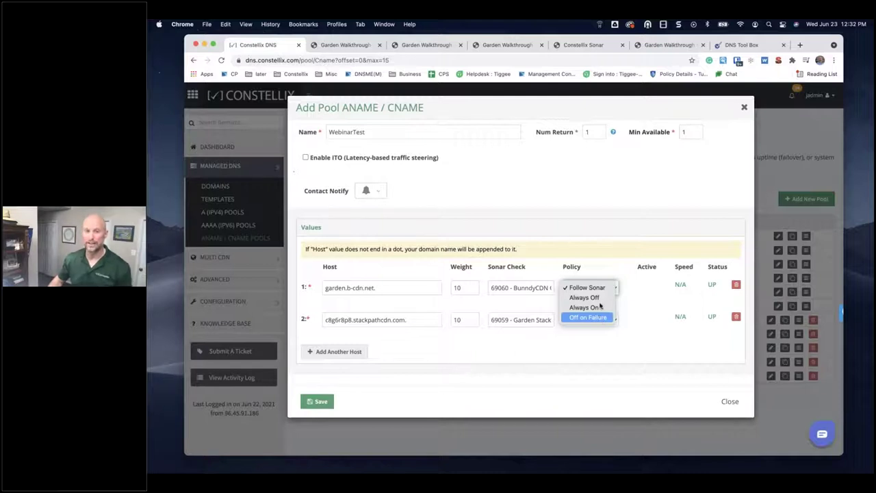
{"action": "left_click", "coordinate": [642, 288]}
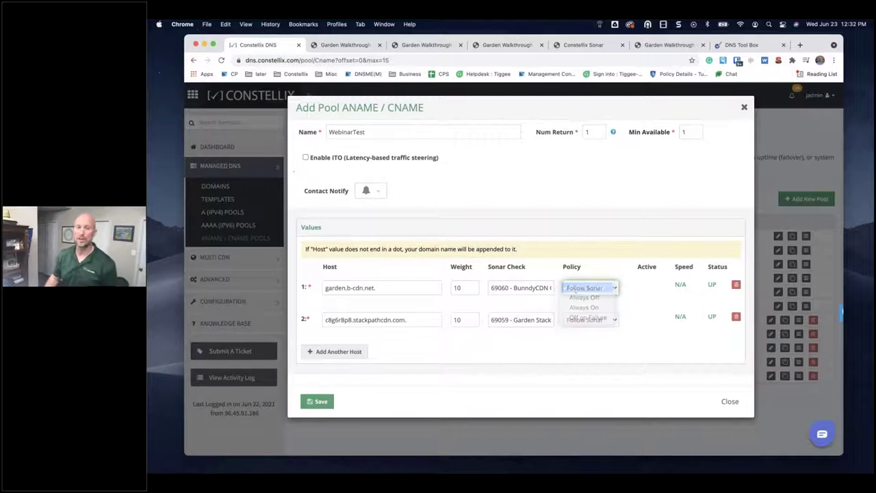
{"action": "double_click", "coordinate": [470, 287]}
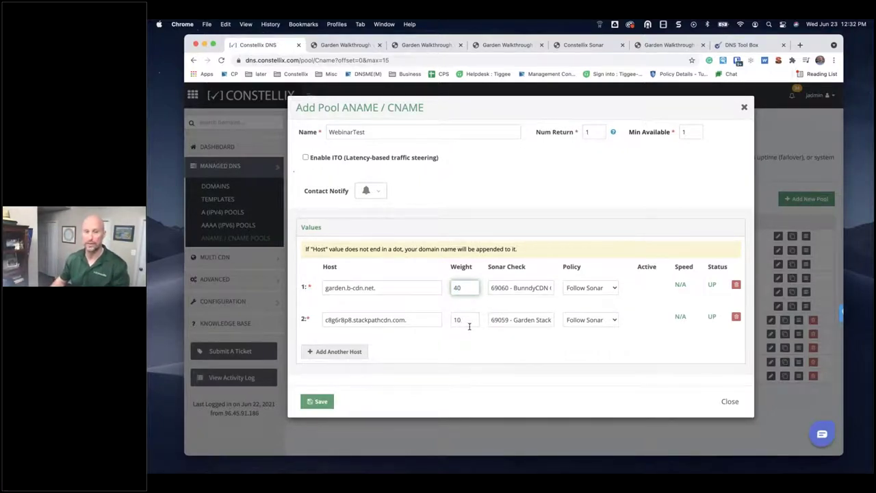
- Set both host weights in the WebinarTest pool to 2 and save the pool
{"action": "left_click_drag", "start_coordinate": [466, 287], "coordinate": [423, 284]}
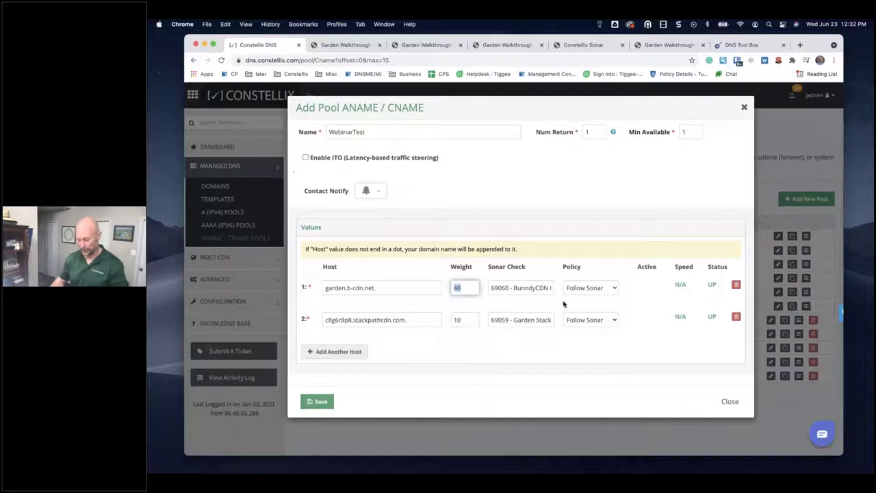
{"action": "type", "text": "6"}
{"action": "key", "text": "Tab"}
{"action": "type", "text": "2"}
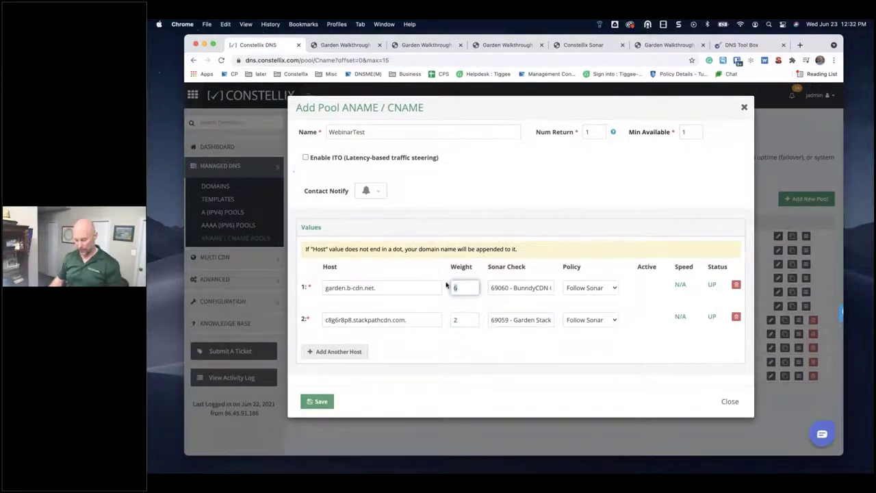
{"action": "type", "text": "3"}
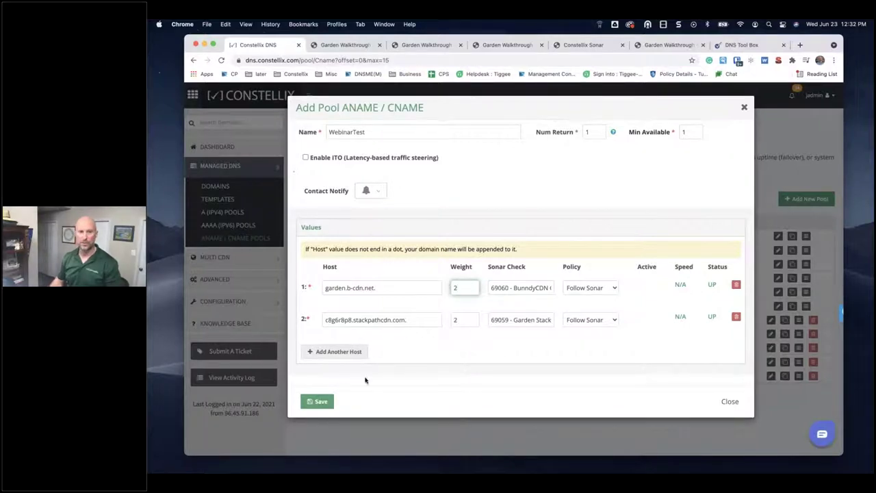
{"action": "left_click", "coordinate": [317, 401]}
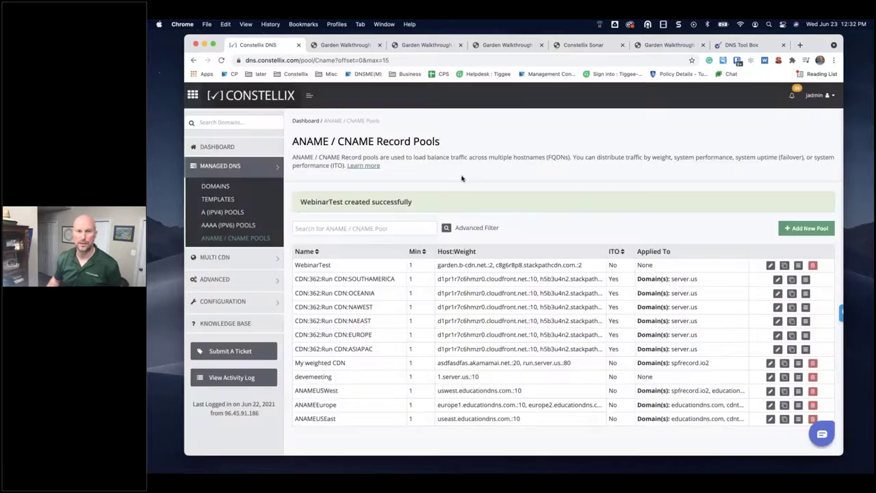
- Search the domain list for server.us and open its garden CNAME record for editing
{"action": "left_click", "coordinate": [264, 191]}
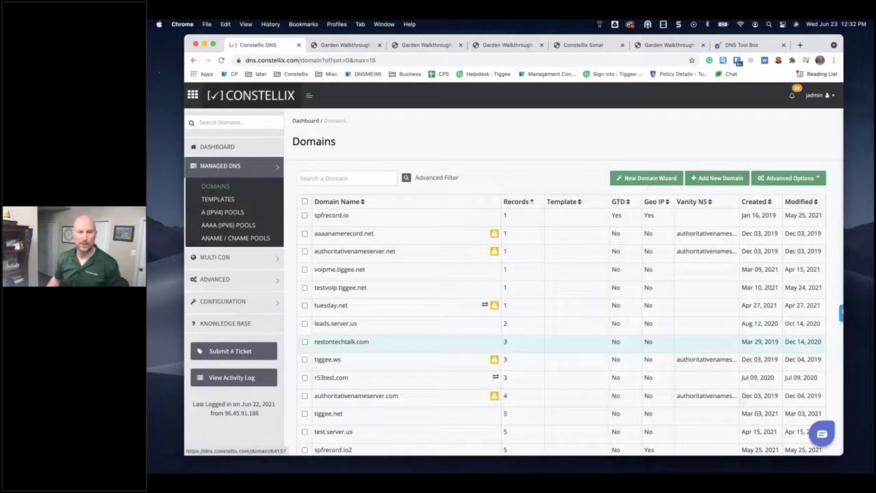
{"action": "scroll", "coordinate": [438, 323], "scroll_direction": "down", "scroll_amount": 4}
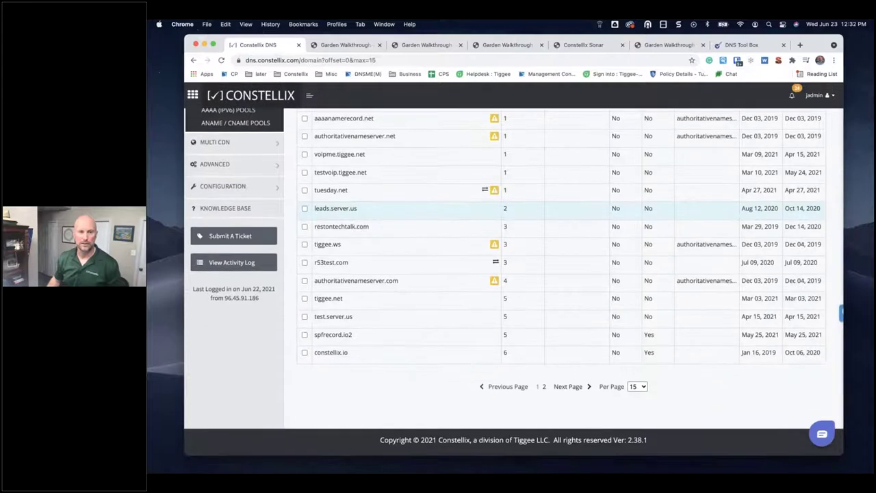
{"action": "scroll", "coordinate": [438, 323], "scroll_direction": "up", "scroll_amount": 5}
{"action": "left_click", "coordinate": [338, 178]}
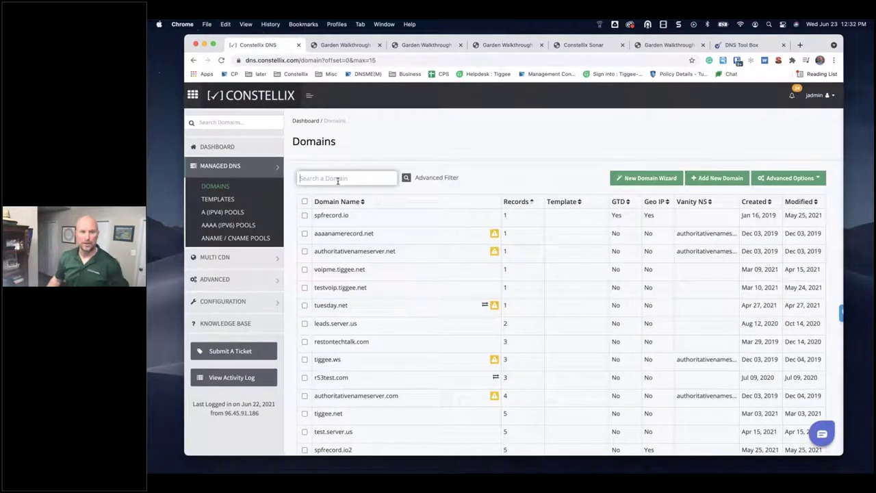
{"action": "type", "text": "server.us"}
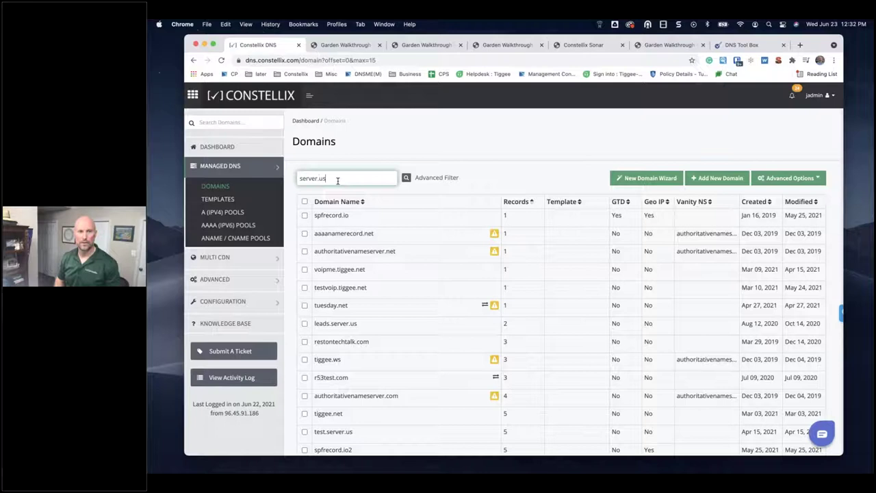
{"action": "key", "text": "Return"}
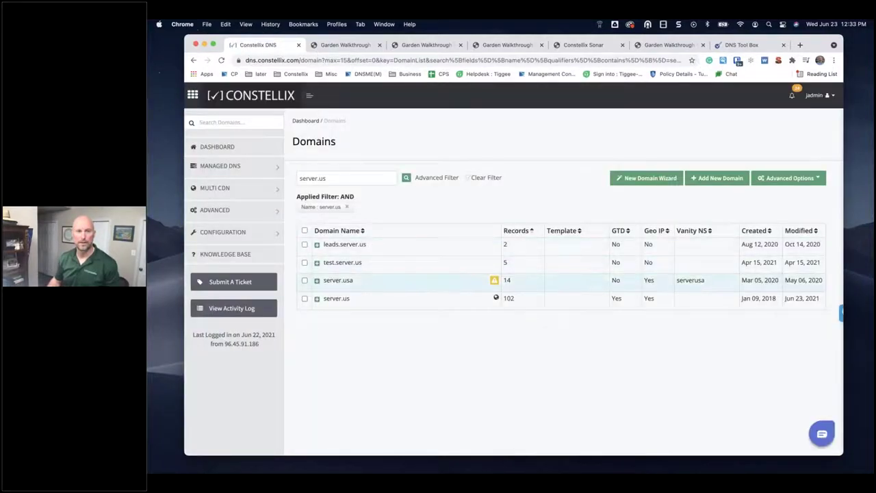
{"action": "left_click", "coordinate": [340, 298]}
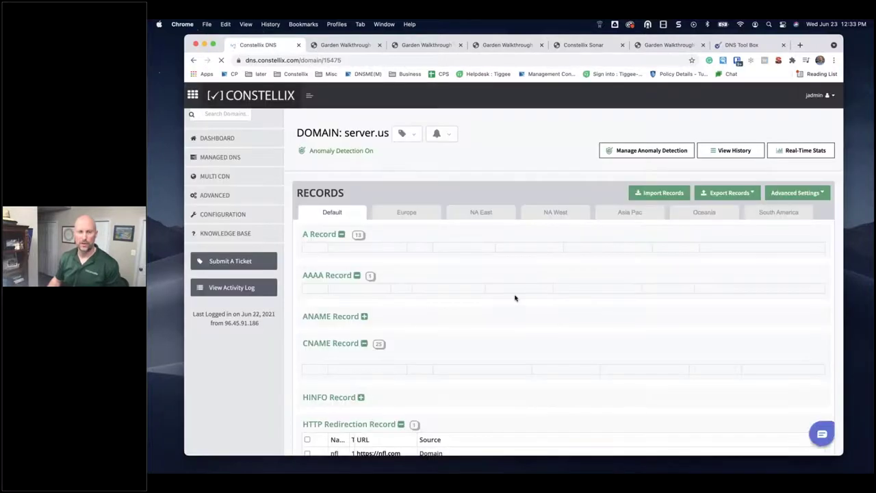
{"action": "scroll", "coordinate": [515, 298], "scroll_direction": "down", "scroll_amount": 5}
{"action": "scroll", "coordinate": [514, 297], "scroll_direction": "down", "scroll_amount": 2}
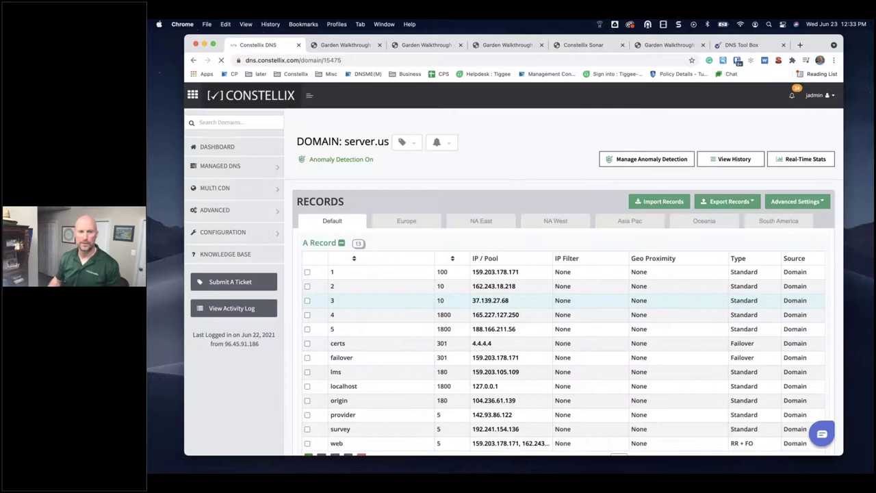
{"action": "scroll", "coordinate": [514, 298], "scroll_direction": "down", "scroll_amount": 8}
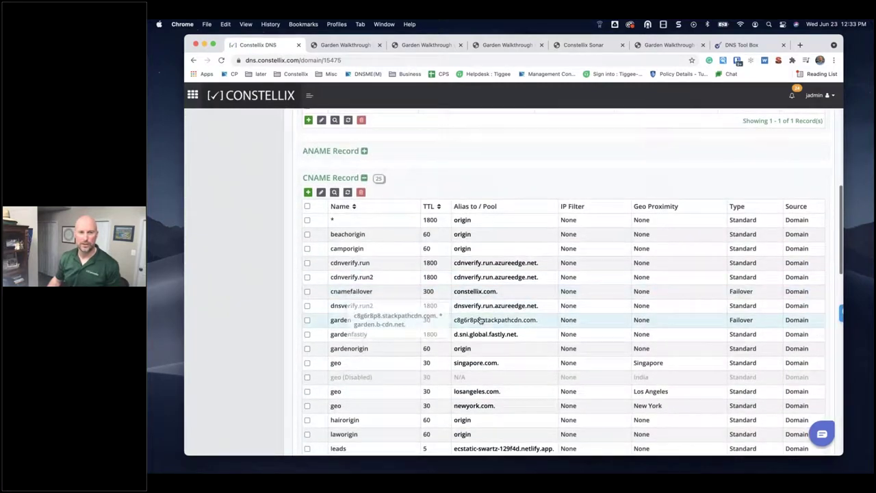
{"action": "left_click", "coordinate": [481, 319]}
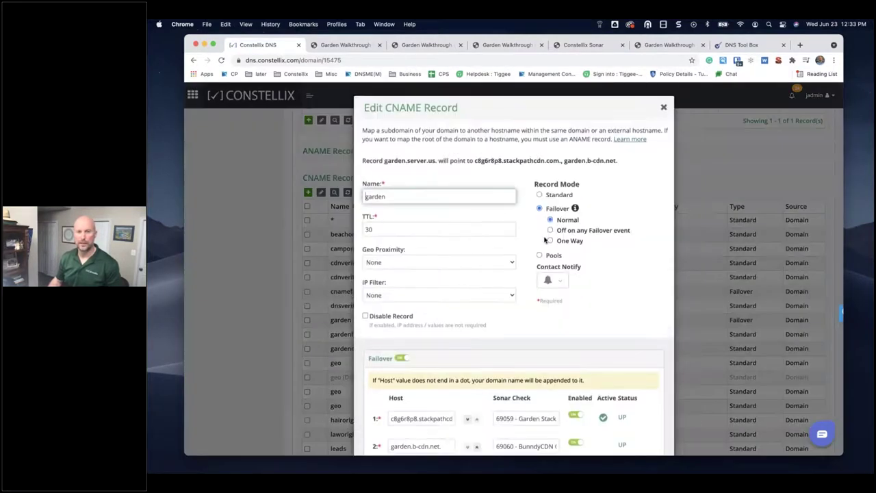
- Switch the garden CNAME to Pools mode with WebinarTest, save, and open the pending-changes review
{"action": "left_click", "coordinate": [540, 255]}
{"action": "scroll", "coordinate": [431, 401], "scroll_direction": "down", "scroll_amount": 2}
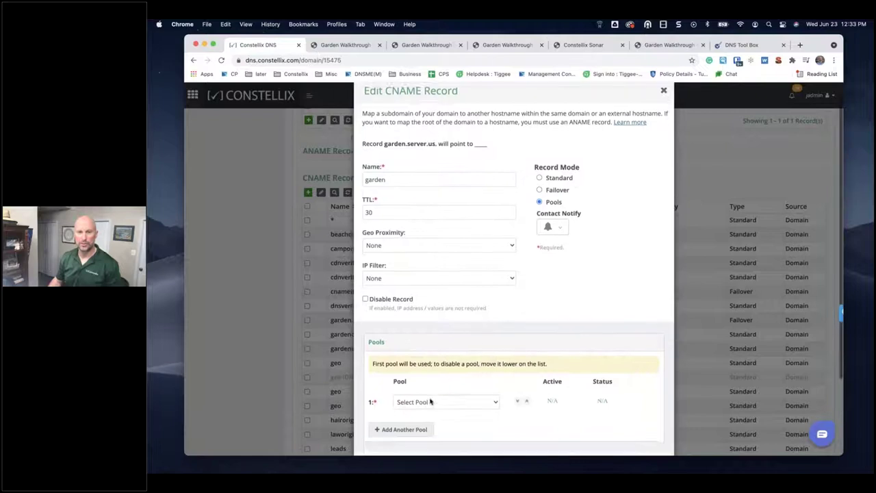
{"action": "left_click", "coordinate": [425, 380]}
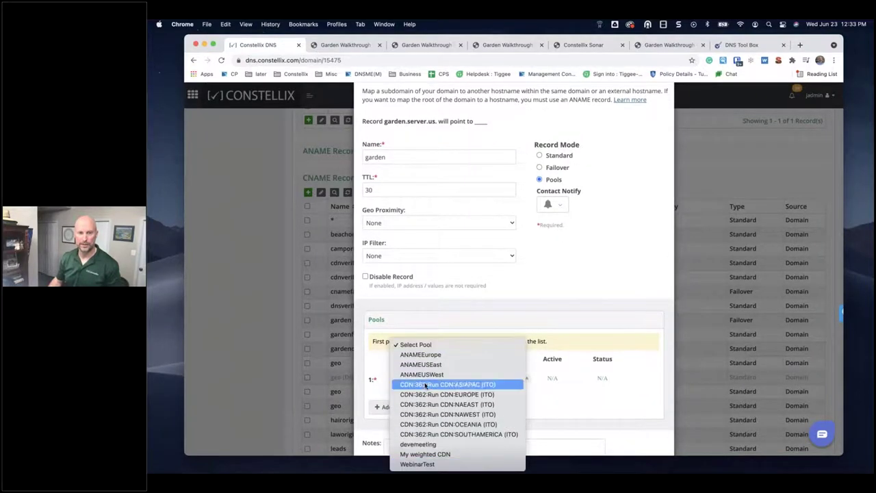
{"action": "left_click", "coordinate": [429, 465]}
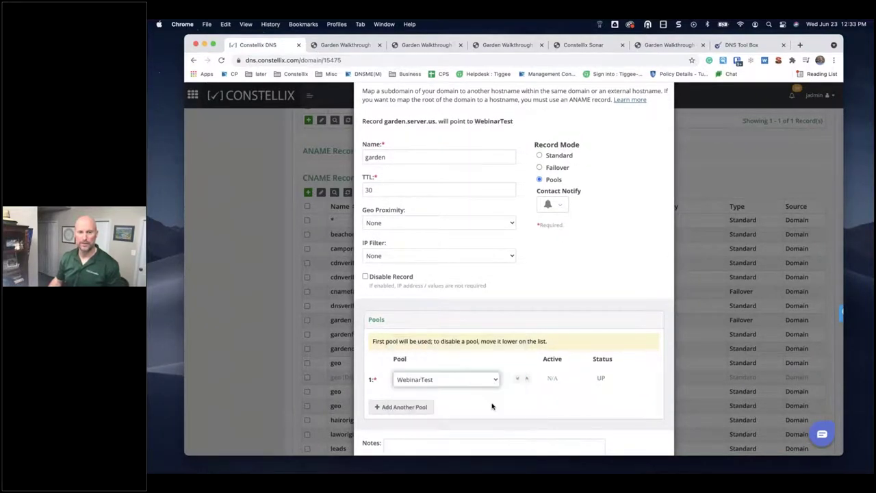
{"action": "scroll", "coordinate": [490, 405], "scroll_direction": "down", "scroll_amount": 3}
{"action": "left_click", "coordinate": [396, 425]}
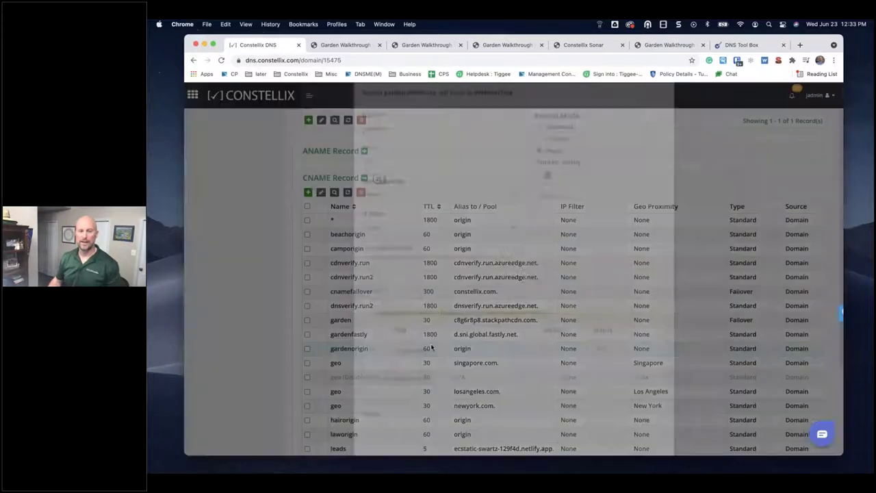
{"action": "left_click", "coordinate": [415, 123]}
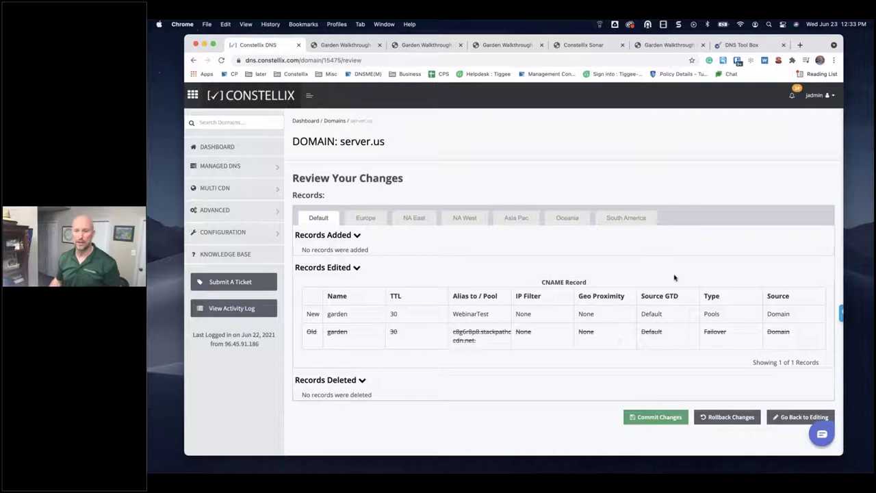
- Commit the pending garden record change without a note
{"action": "left_click", "coordinate": [661, 414]}
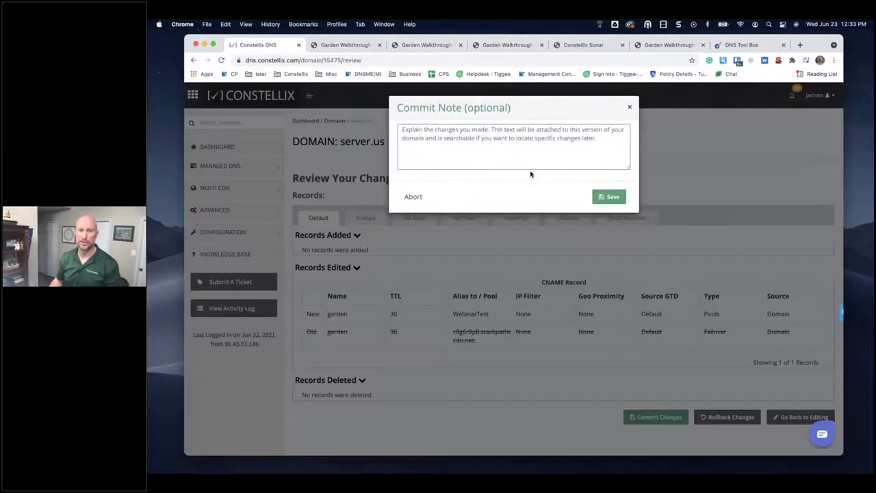
{"action": "left_click", "coordinate": [612, 197]}
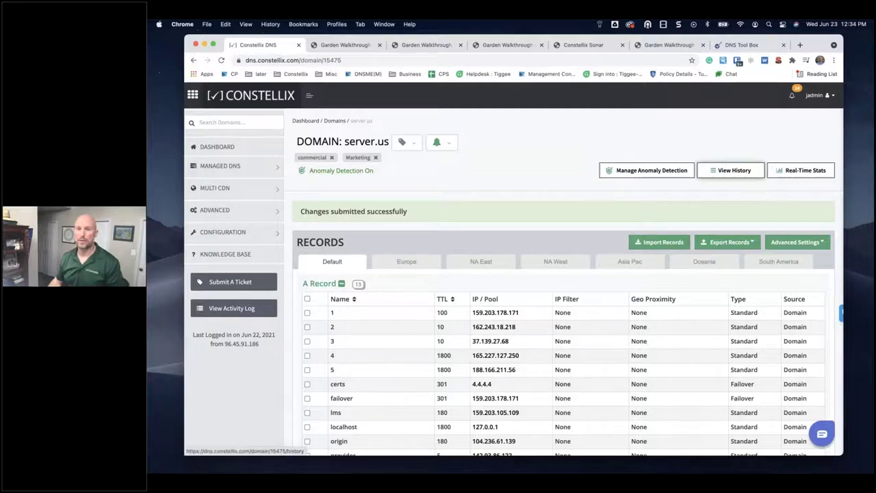
- Review the worldwide CNAME propagation results for garden.server.us in DNS Tool Box
{"action": "left_click", "coordinate": [741, 44]}
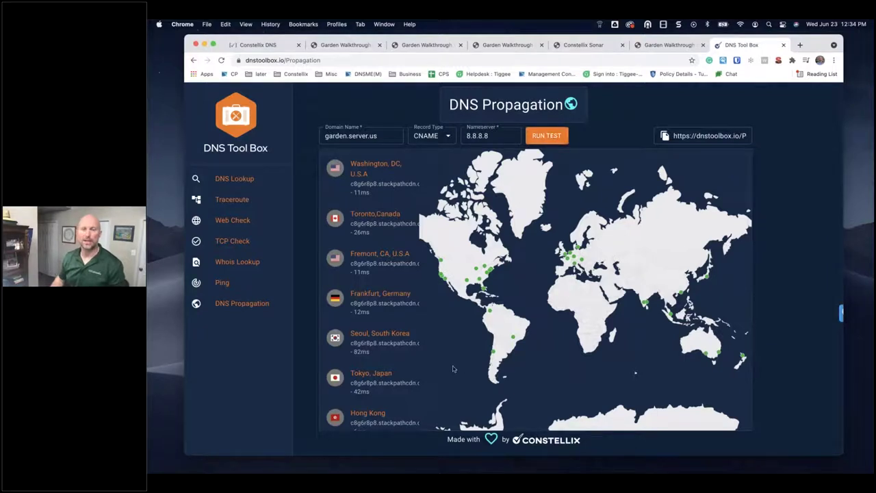
{"action": "scroll", "coordinate": [452, 368], "scroll_direction": "down", "scroll_amount": 2}
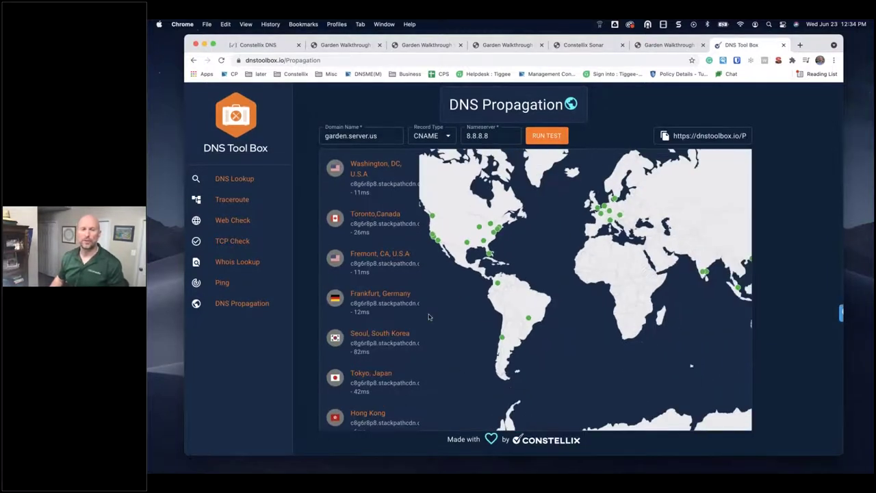
{"action": "scroll", "coordinate": [370, 287], "scroll_direction": "down", "scroll_amount": 8}
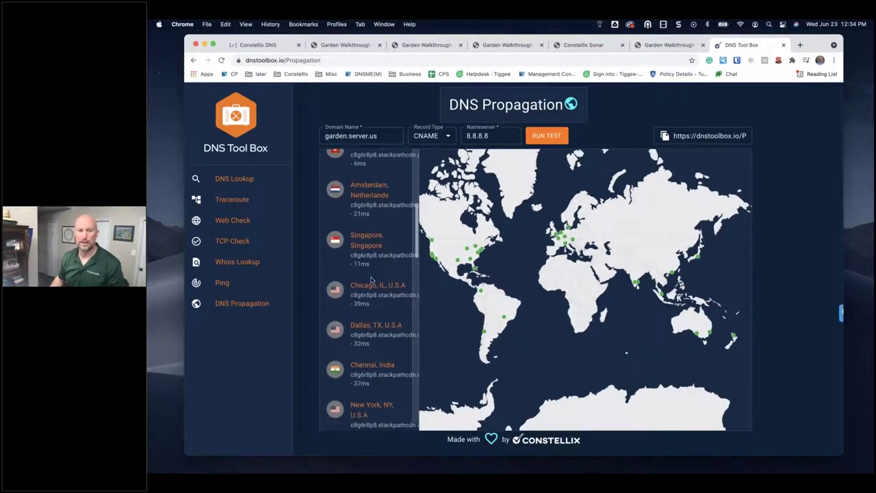
{"action": "scroll", "coordinate": [369, 287], "scroll_direction": "down", "scroll_amount": 4}
{"action": "scroll", "coordinate": [369, 287], "scroll_direction": "up", "scroll_amount": 10}
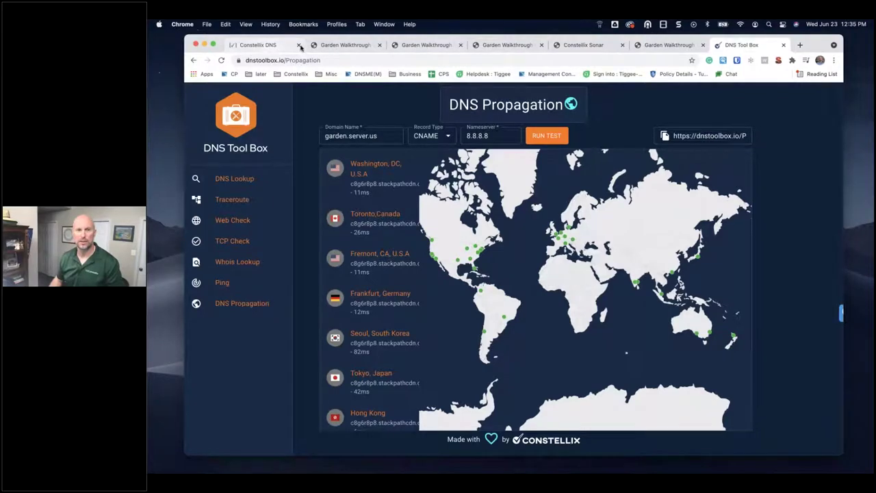
- Load the Constellix Sonar site in the DNS Tool Box tab
{"action": "left_click", "coordinate": [262, 44]}
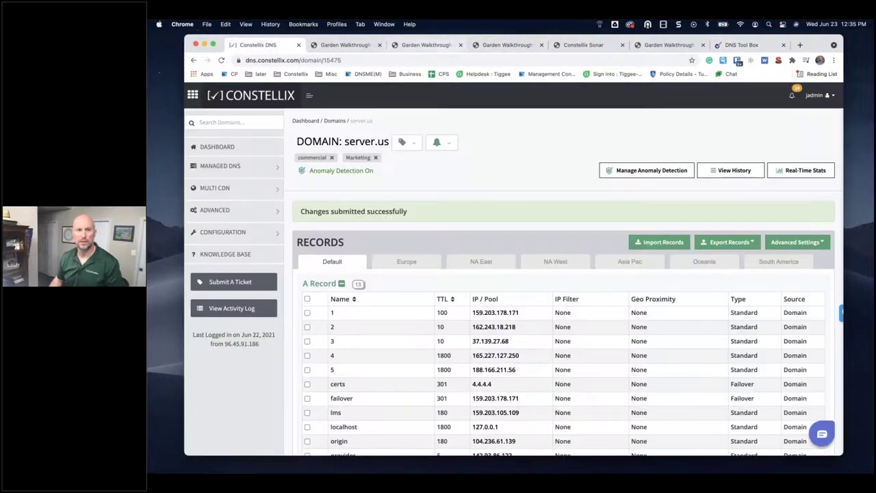
{"action": "left_click", "coordinate": [741, 45]}
{"action": "type", "text": "sonar"}
{"action": "key", "text": "Return"}
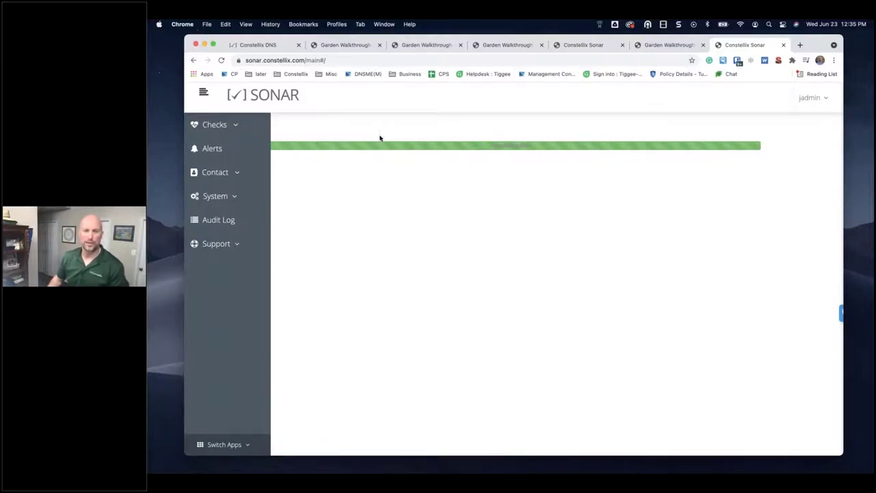
- Set up a DNS quick check for garden.server.us against name server 8.8.8.8
{"action": "left_click", "coordinate": [349, 142]}
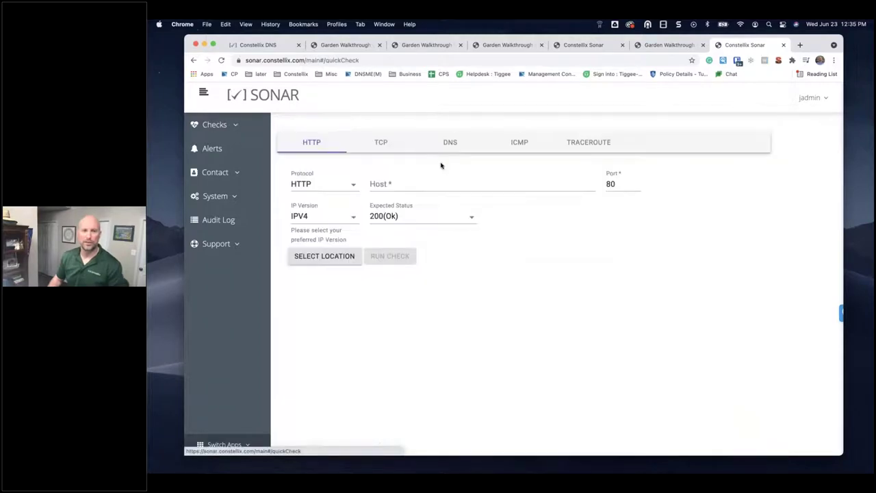
{"action": "left_click", "coordinate": [444, 145]}
{"action": "left_click", "coordinate": [420, 185]}
{"action": "type", "text": "garden.server.us"}
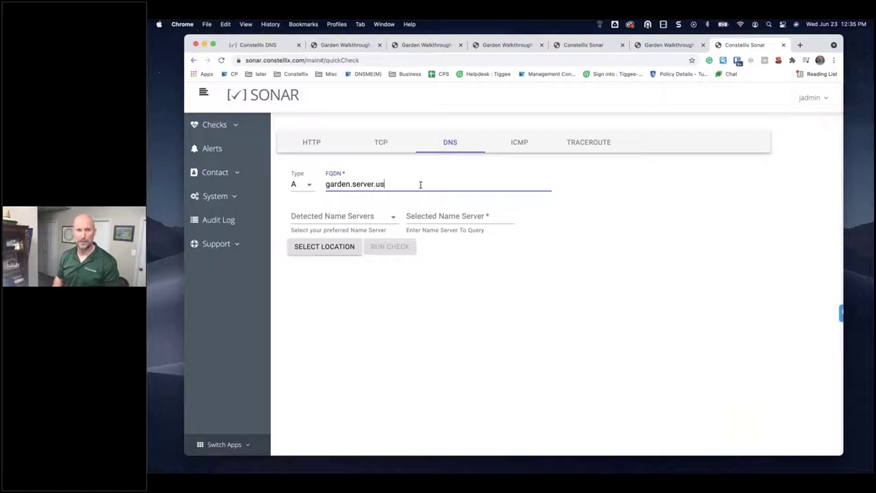
{"action": "left_click", "coordinate": [481, 216]}
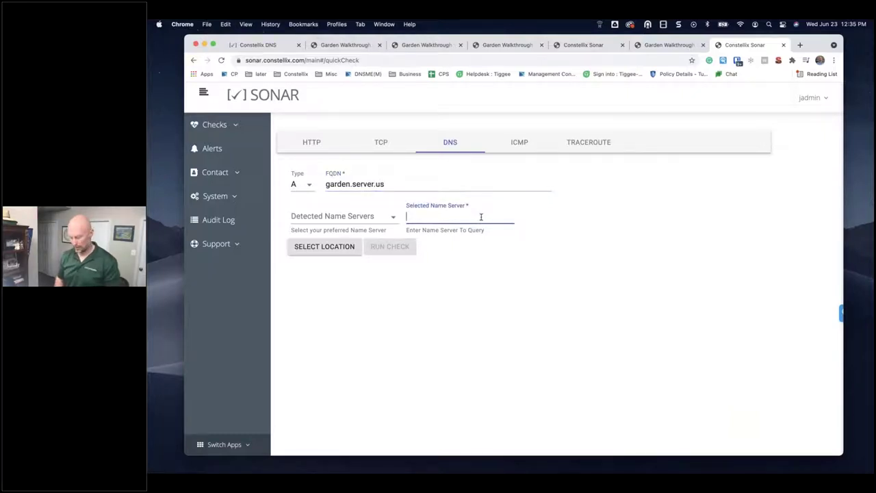
{"action": "type", "text": "8"}
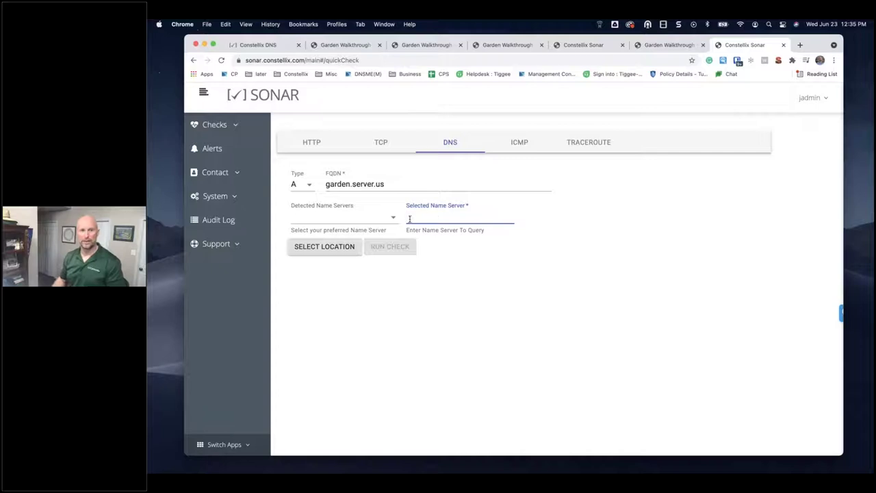
{"action": "left_click", "coordinate": [449, 217]}
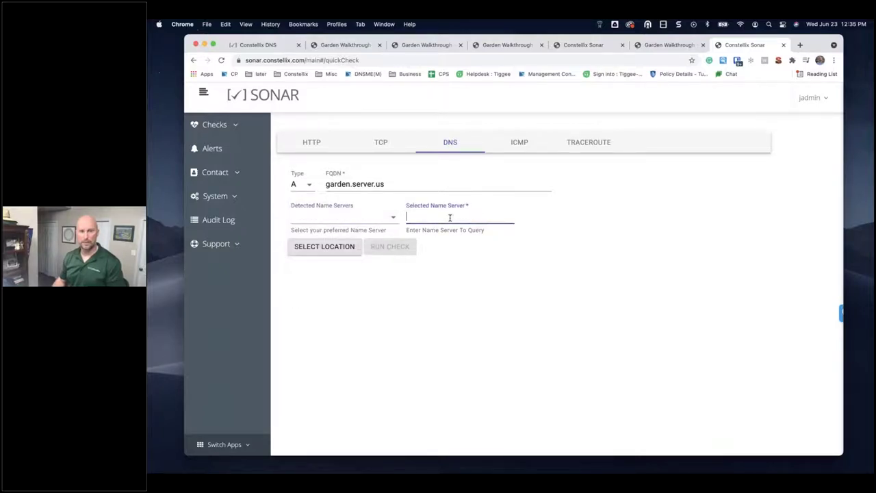
{"action": "type", "text": "8.8.8"}
{"action": "key", "text": "BackSpace"}
{"action": "key", "text": "BackSpace"}
{"action": "key", "text": "BackSpace"}
{"action": "type", "text": "8.8.8"}
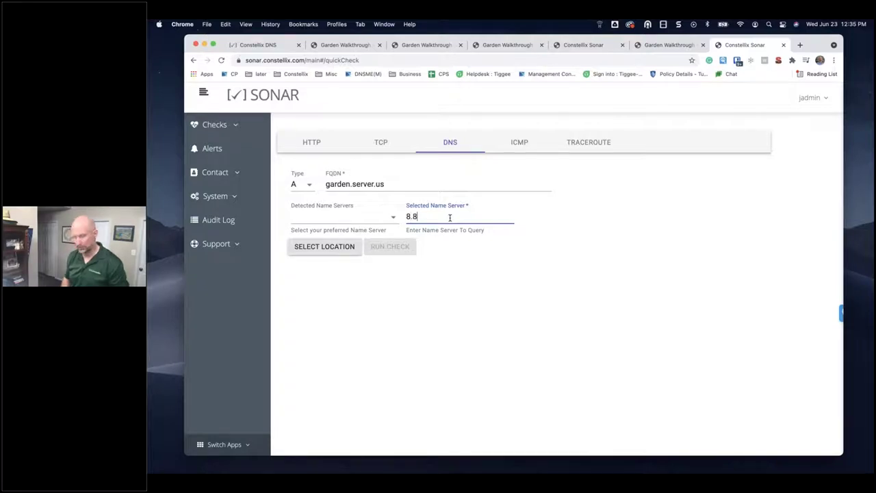
- Run the DNS check from Chicago, returning 151.139.128.11
{"action": "left_click", "coordinate": [294, 254]}
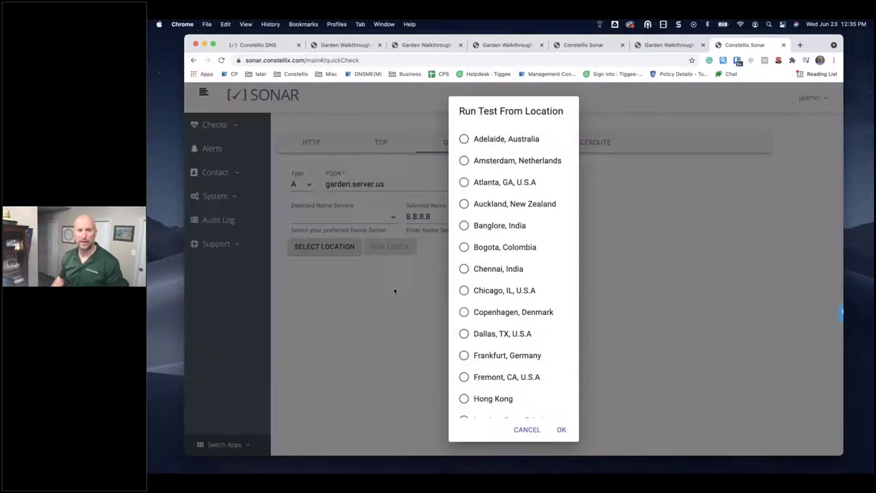
{"action": "left_click", "coordinate": [487, 291]}
{"action": "left_click", "coordinate": [561, 429]}
{"action": "left_click", "coordinate": [431, 248]}
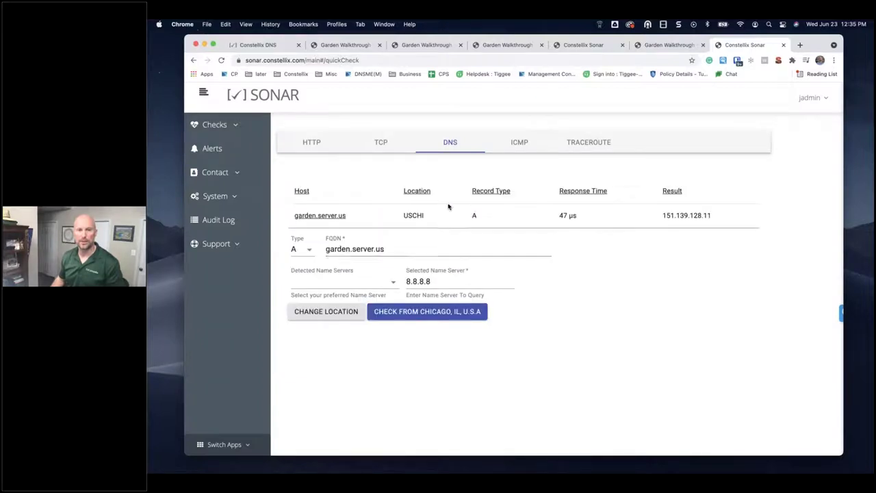
- Switch the query to the CNAME record and run it from Dallas
{"action": "left_click", "coordinate": [293, 251]}
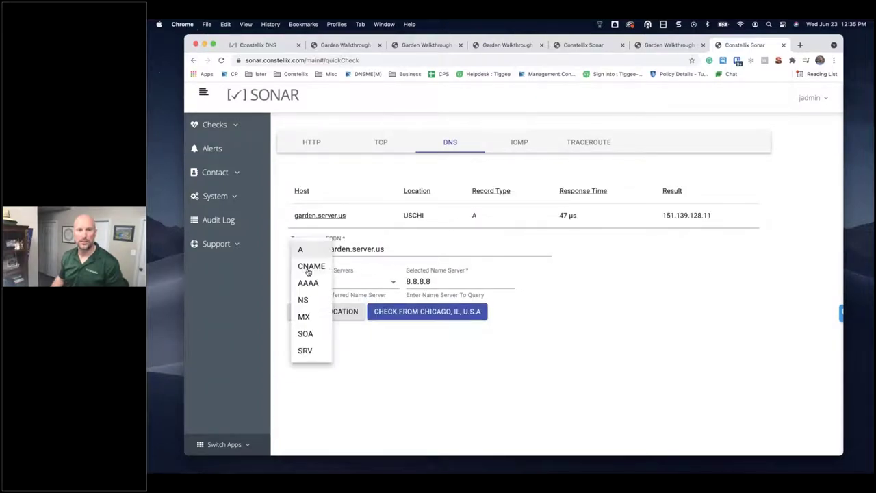
{"action": "left_click", "coordinate": [308, 268]}
{"action": "left_click", "coordinate": [423, 311]}
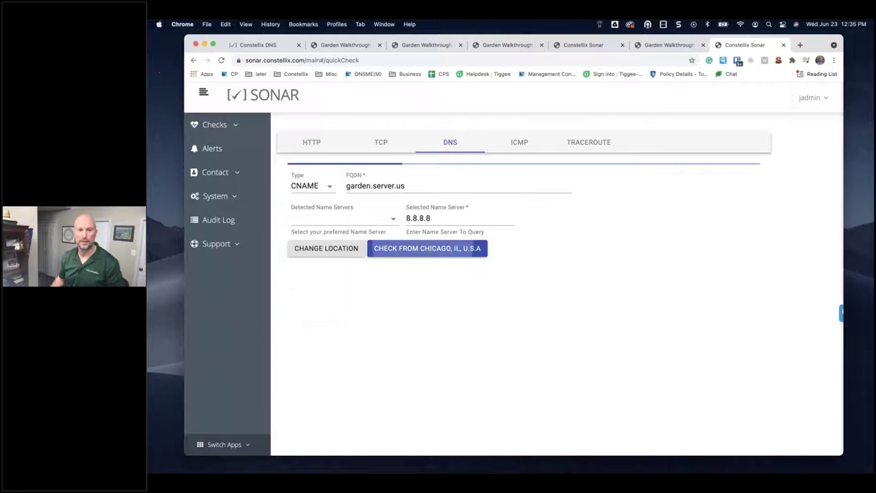
{"action": "left_click", "coordinate": [335, 311]}
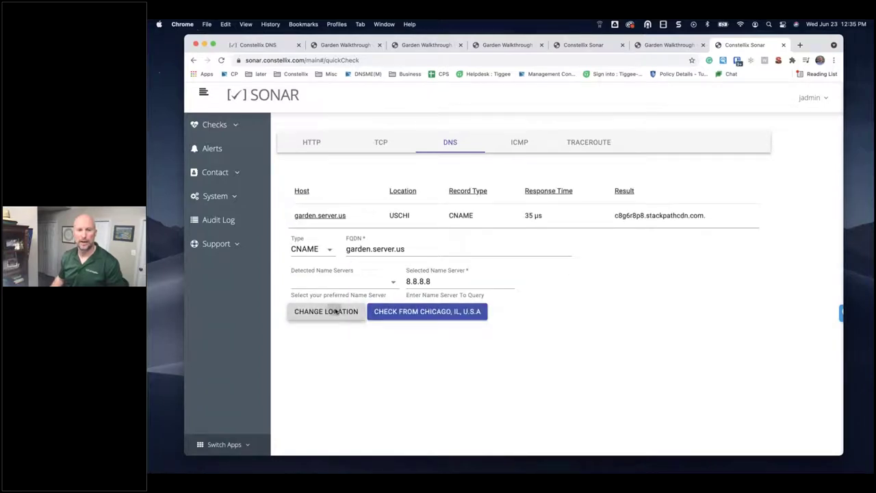
{"action": "left_click", "coordinate": [475, 334]}
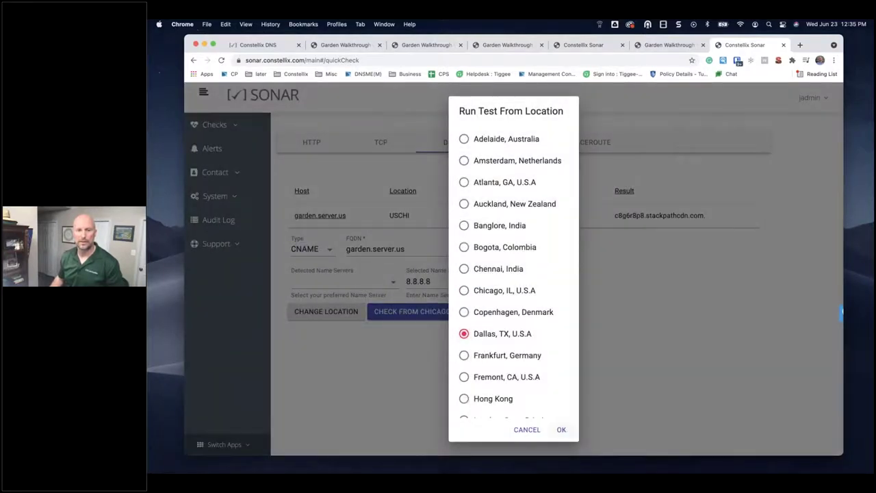
{"action": "left_click", "coordinate": [562, 430]}
{"action": "left_click", "coordinate": [431, 312]}
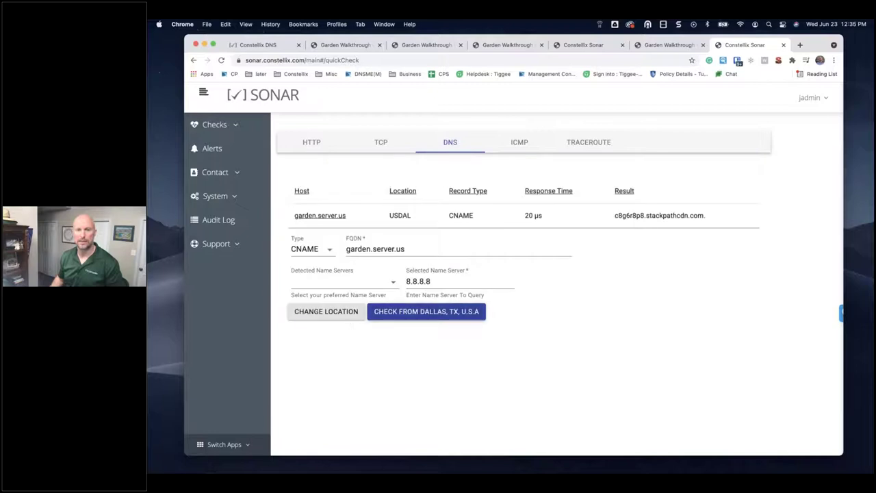
- Change the test location to Fremont, CA
{"action": "left_click", "coordinate": [342, 314]}
{"action": "left_click", "coordinate": [492, 377]}
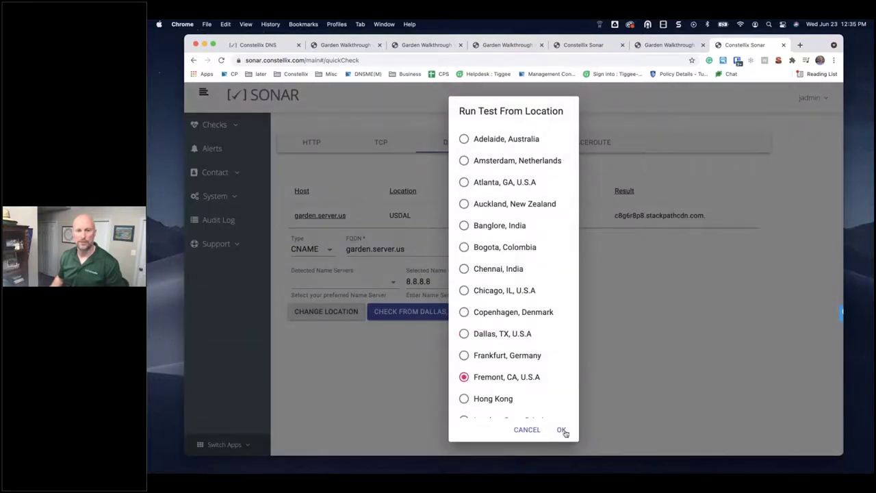
{"action": "left_click", "coordinate": [561, 429]}
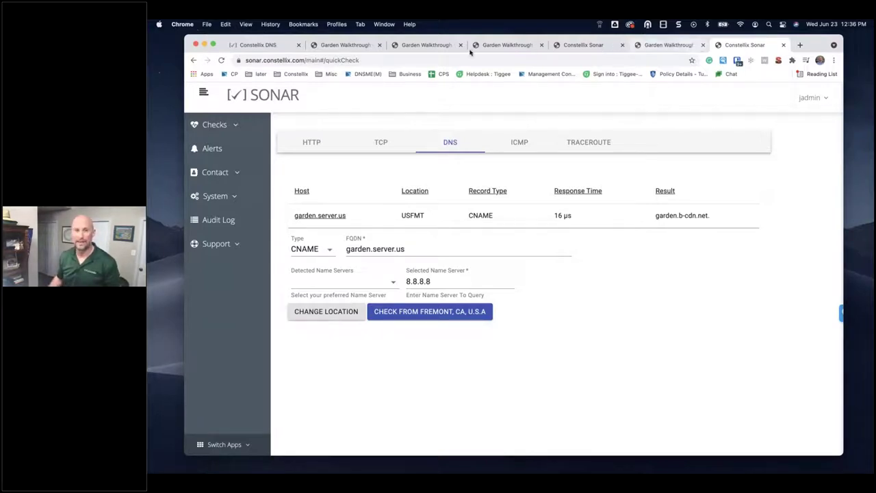
- Select and delete the garden CNAME record in server.us
{"action": "left_click", "coordinate": [266, 46]}
{"action": "scroll", "coordinate": [354, 238], "scroll_direction": "down", "scroll_amount": 2}
{"action": "scroll", "coordinate": [353, 237], "scroll_direction": "up", "scroll_amount": 1}
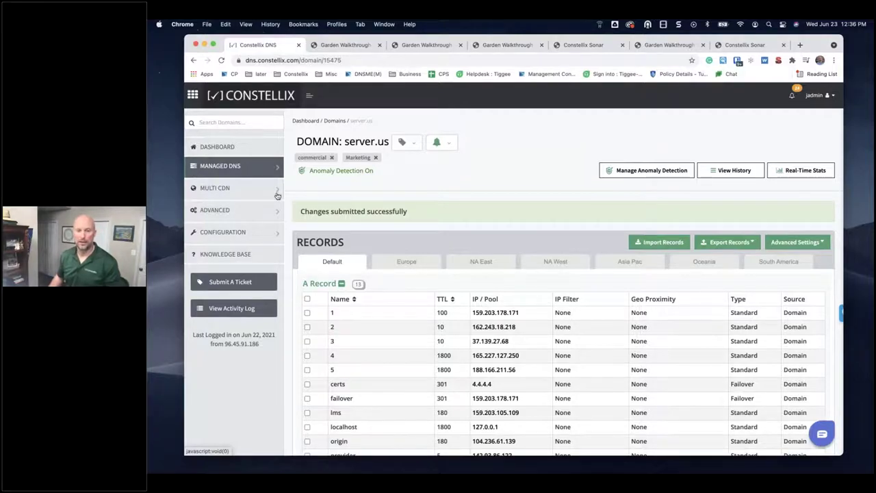
{"action": "scroll", "coordinate": [277, 196], "scroll_direction": "down", "scroll_amount": 6}
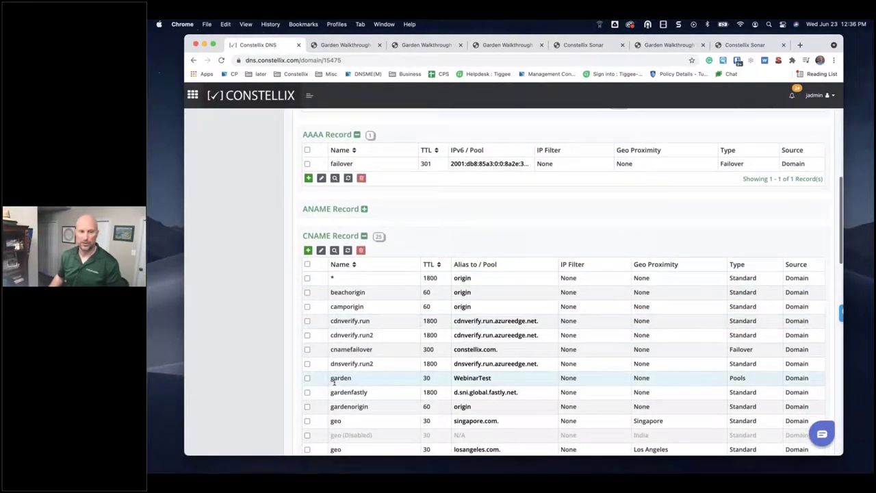
{"action": "scroll", "coordinate": [333, 383], "scroll_direction": "down", "scroll_amount": 1}
{"action": "left_click", "coordinate": [308, 357]}
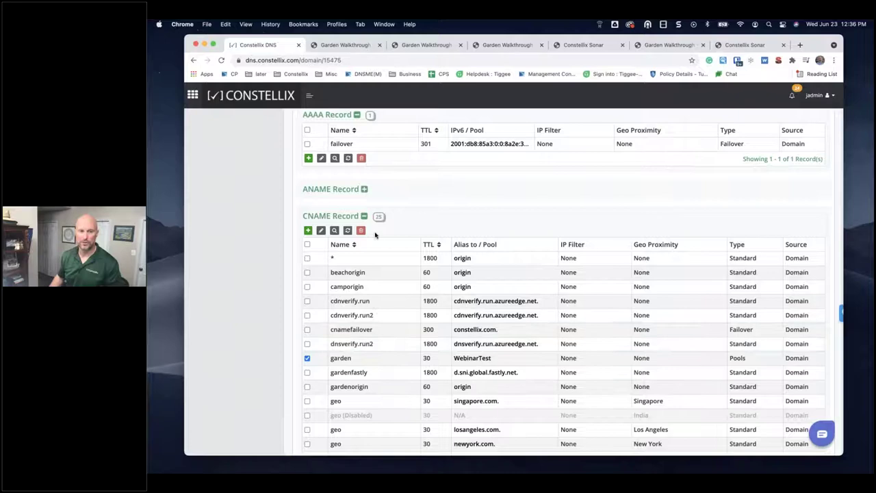
{"action": "left_click", "coordinate": [349, 231]}
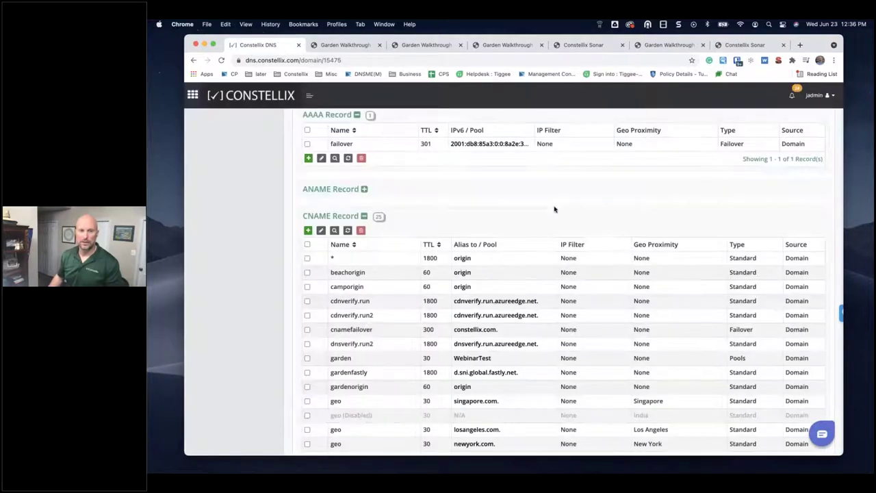
- Review the pending deletion and commit it without a note
{"action": "left_click", "coordinate": [413, 123]}
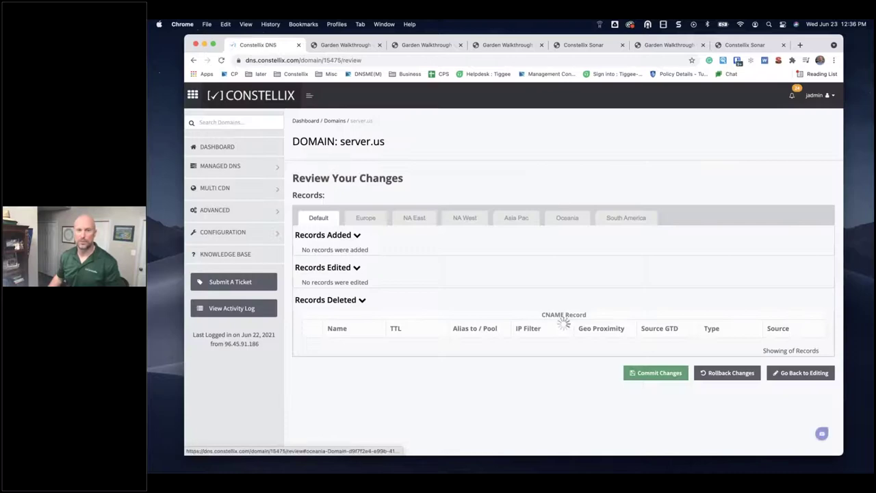
{"action": "left_click", "coordinate": [656, 390]}
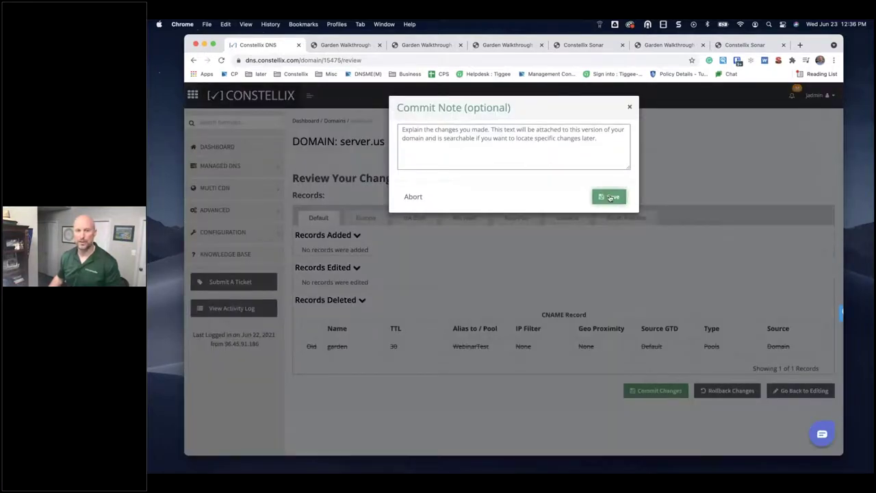
{"action": "left_click", "coordinate": [611, 197]}
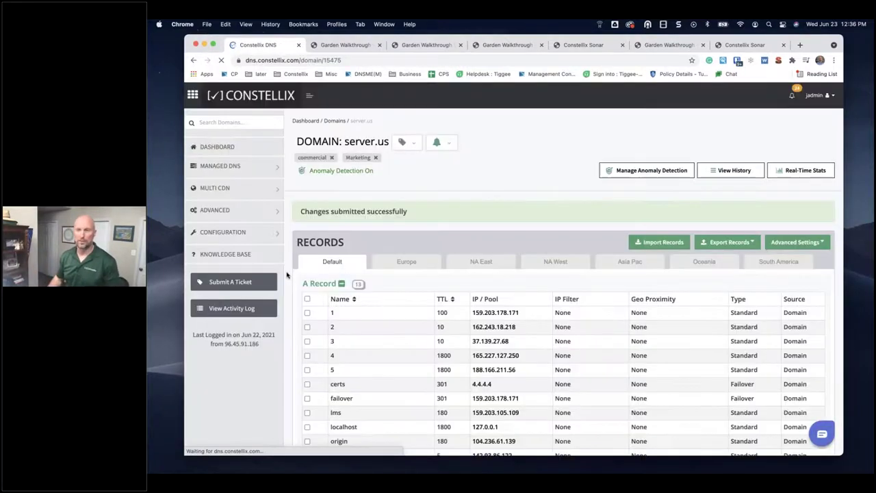
- Create a new Multi CDN configuration named Garden CDN
{"action": "left_click", "coordinate": [218, 188]}
{"action": "left_click", "coordinate": [233, 220]}
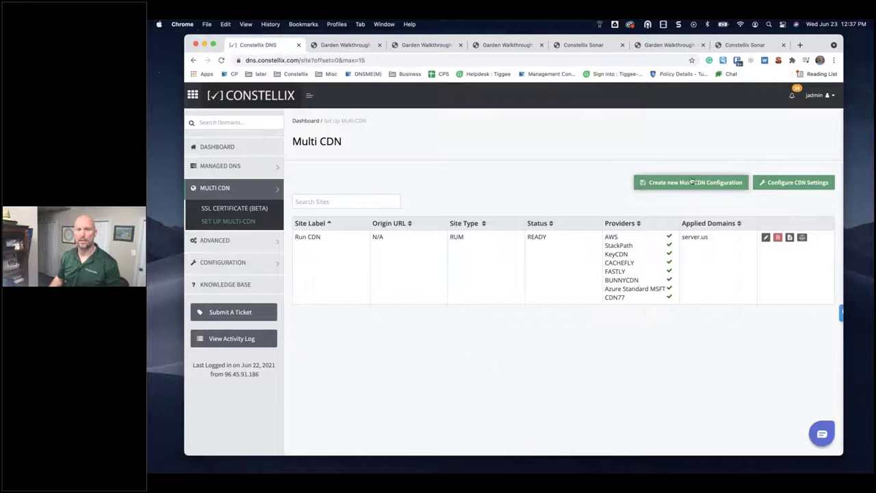
{"action": "left_click", "coordinate": [682, 182]}
{"action": "left_click", "coordinate": [318, 250]}
{"action": "type", "text": "Garden"}
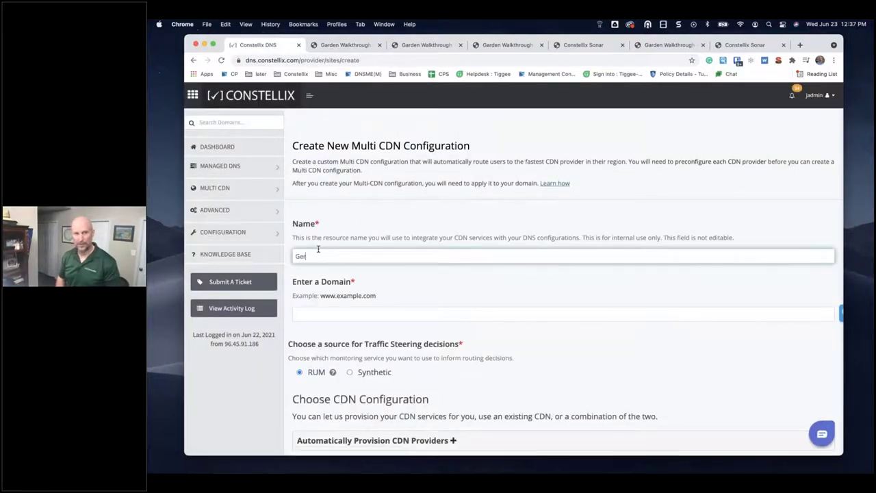
{"action": "key", "text": "BackSpace"}
{"action": "key", "text": "BackSpace"}
{"action": "key", "text": "BackSpace"}
{"action": "key", "text": "BackSpace"}
{"action": "key", "text": "BackSpace"}
{"action": "type", "text": "arde"}
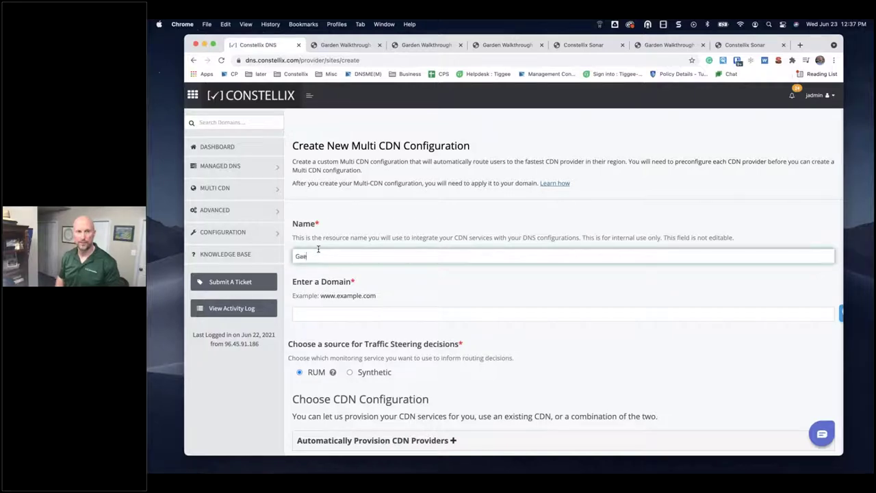
{"action": "key", "text": "BackSpace"}
{"action": "key", "text": "BackSpace"}
{"action": "key", "text": "BackSpace"}
{"action": "type", "text": "rden CDN"}
- Enter garden.server.us as the configuration's domain
{"action": "left_click", "coordinate": [318, 313]}
{"action": "type", "text": "ga"}
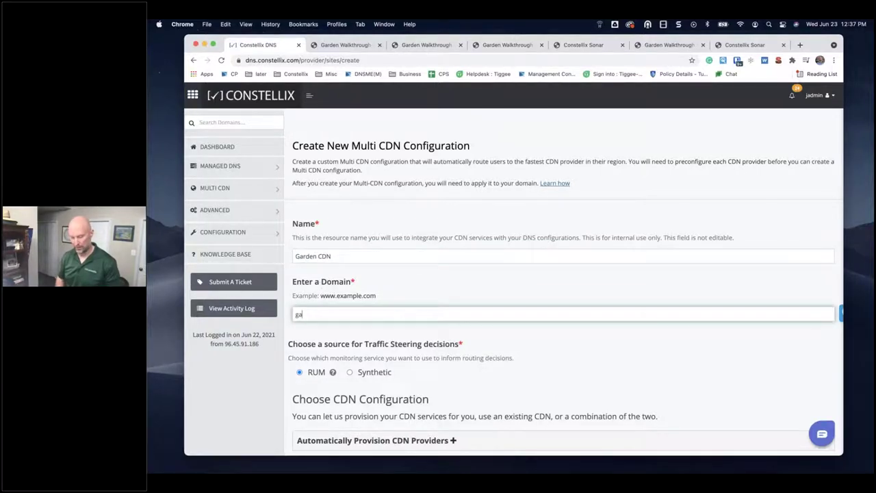
{"action": "type", "text": "rden.sonar.io"}
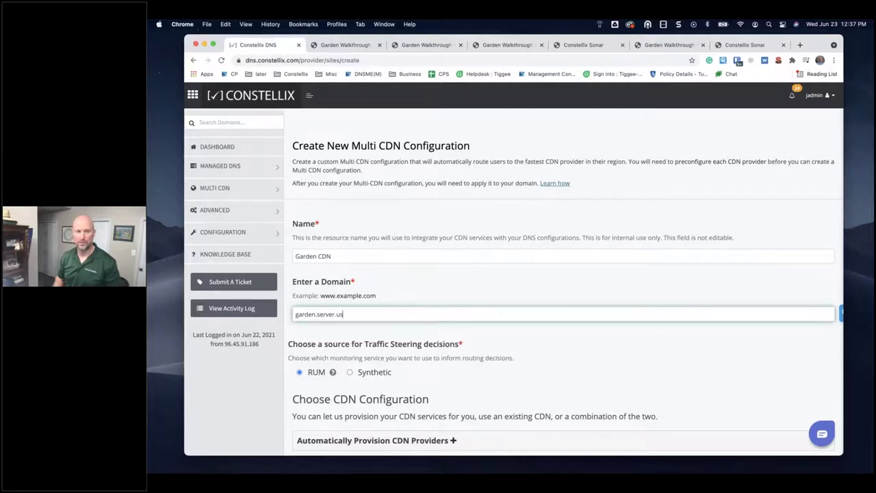
{"action": "scroll", "coordinate": [338, 206], "scroll_direction": "down", "scroll_amount": 5}
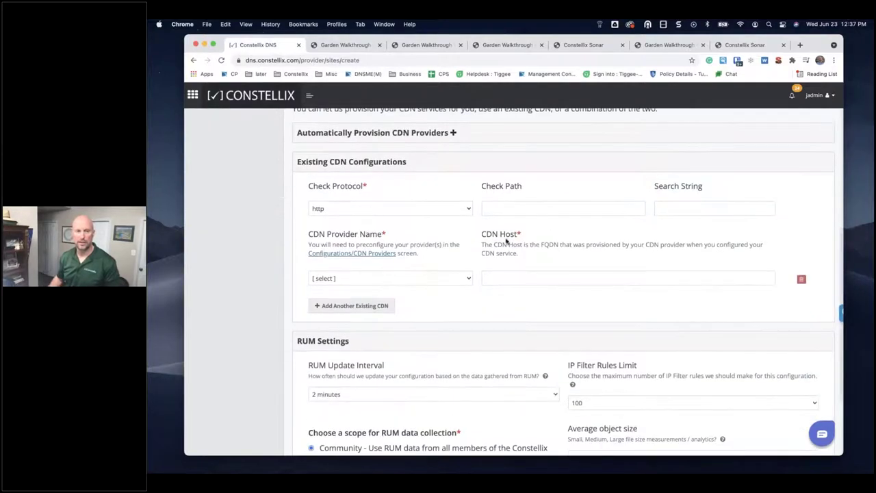
- Select BUNNYCDN and StackPath as the two existing CDN providers
{"action": "left_click", "coordinate": [389, 278]}
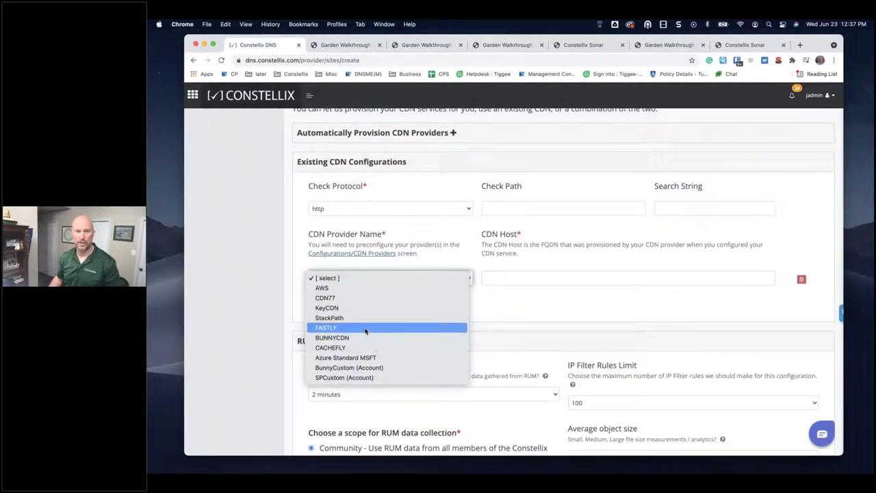
{"action": "left_click", "coordinate": [353, 338]}
{"action": "left_click", "coordinate": [342, 308]}
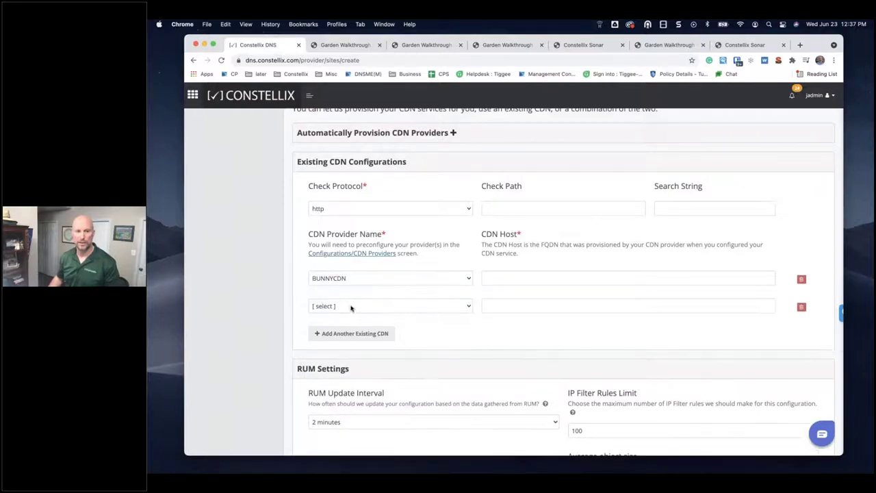
{"action": "left_click", "coordinate": [368, 308]}
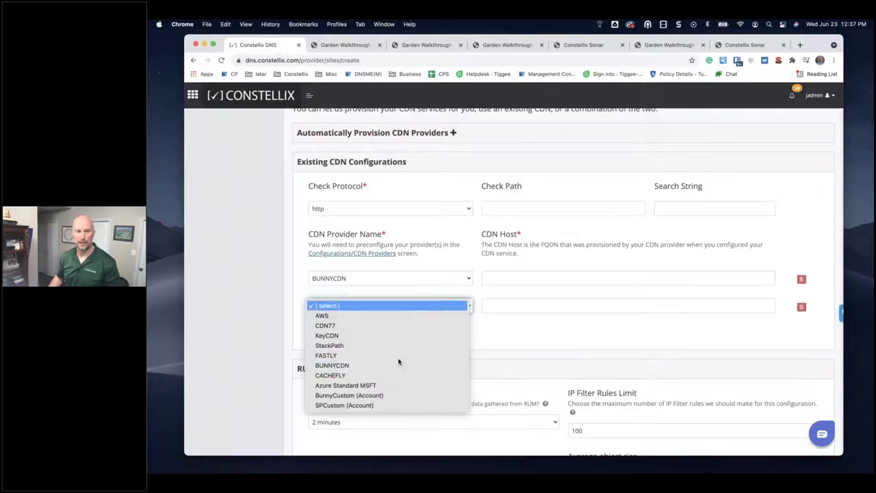
{"action": "left_click", "coordinate": [365, 345]}
- Paste the CDN hosts: garden.b-cdn.net for BUNNYCDN and c8g6r8p8.stackpathcdn.com for StackPath
{"action": "left_click", "coordinate": [512, 279]}
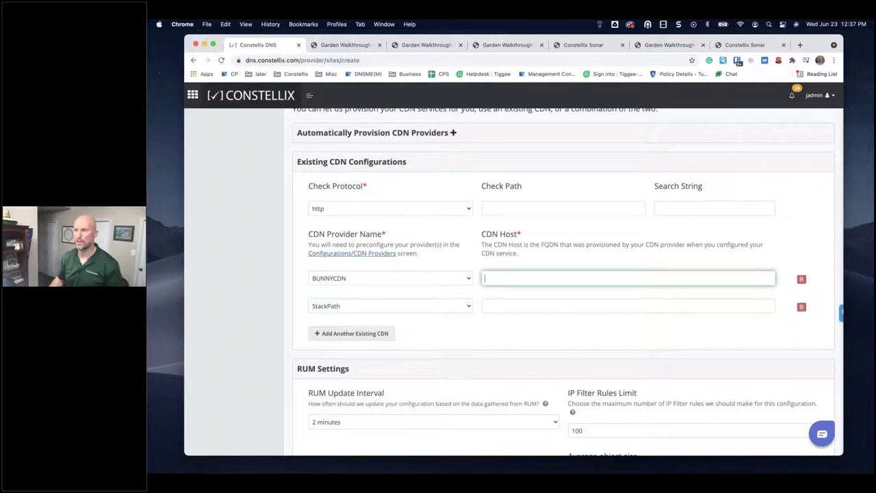
{"action": "key", "text": "super+Tab"}
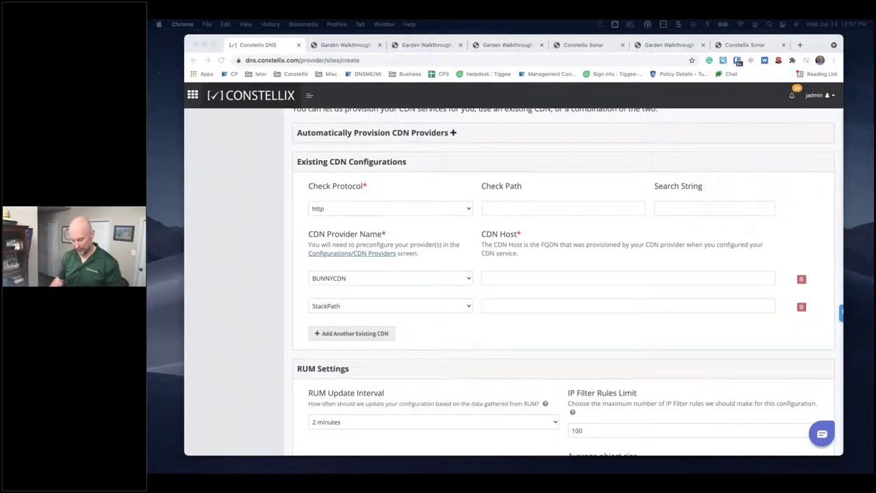
{"action": "left_click", "coordinate": [512, 306]}
{"action": "type", "text": "c8g6r8p8.stackpathcdn.com"}
{"action": "key", "text": "shift+Tab"}
{"action": "key", "text": "shift+Tab"}
{"action": "key", "text": "super+Tab"}
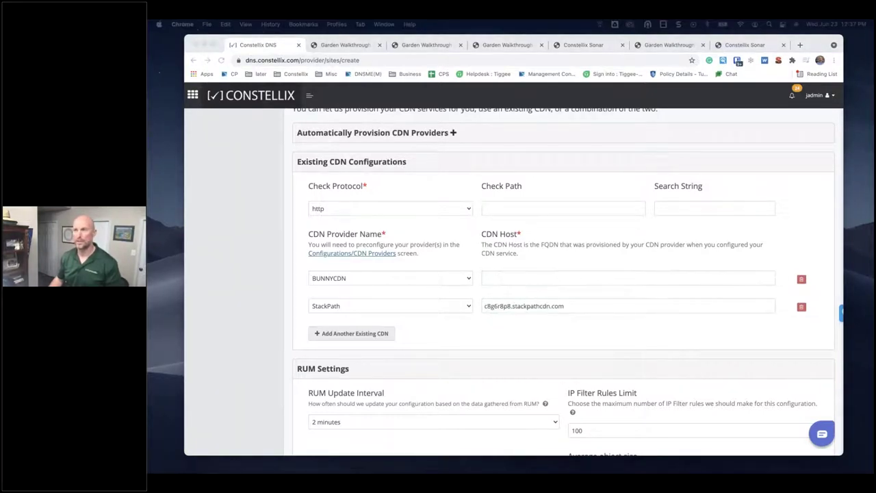
{"action": "left_click", "coordinate": [515, 279]}
{"action": "type", "text": "garden.b-cdn.net"}
- Save the new Garden CDN Multi CDN configuration
{"action": "scroll", "coordinate": [556, 276], "scroll_direction": "down", "scroll_amount": 1}
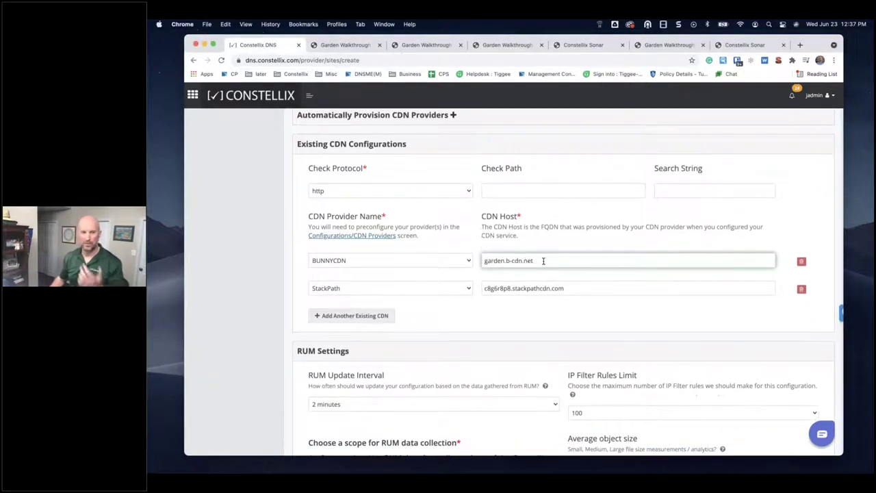
{"action": "scroll", "coordinate": [547, 273], "scroll_direction": "up", "scroll_amount": 3}
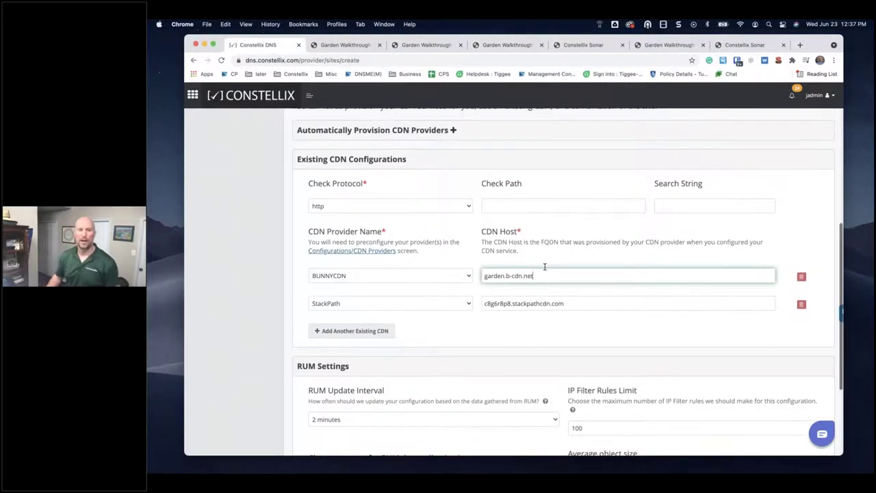
{"action": "scroll", "coordinate": [591, 312], "scroll_direction": "down", "scroll_amount": 5}
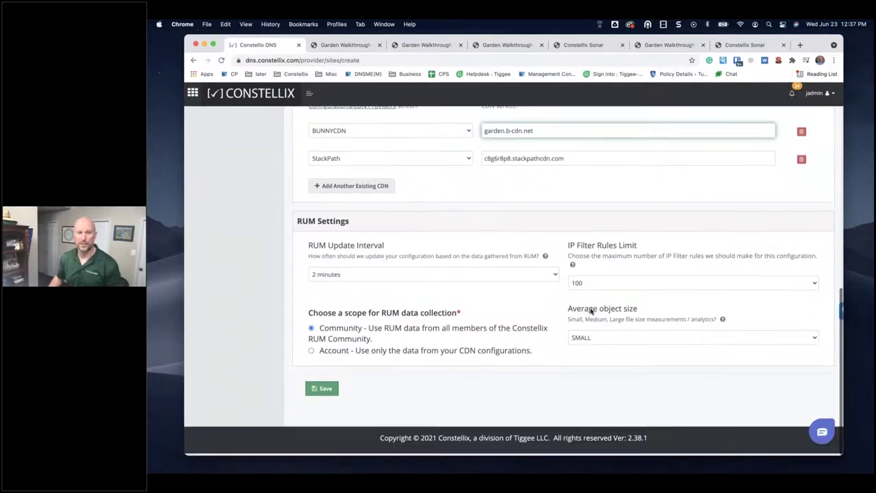
{"action": "left_click", "coordinate": [325, 389]}
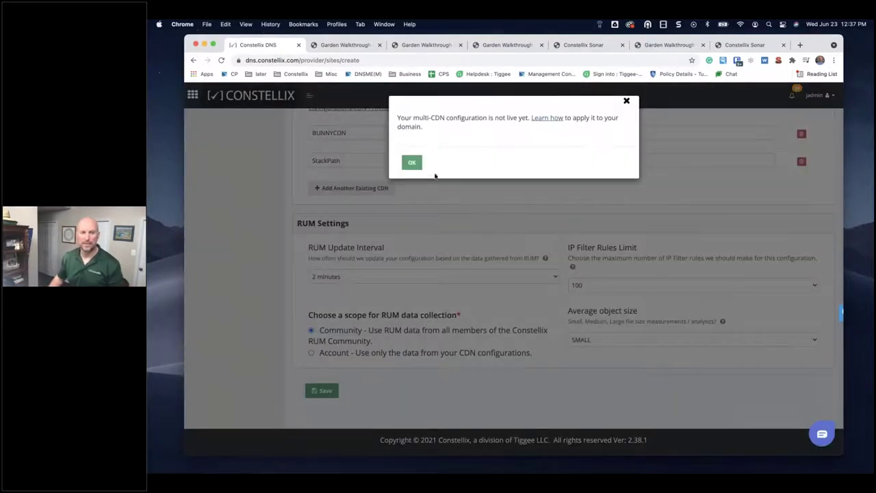
- Dismiss the not-live-yet notice and refresh the Multi CDN list to see Garden CDN pending
{"action": "left_click", "coordinate": [411, 160]}
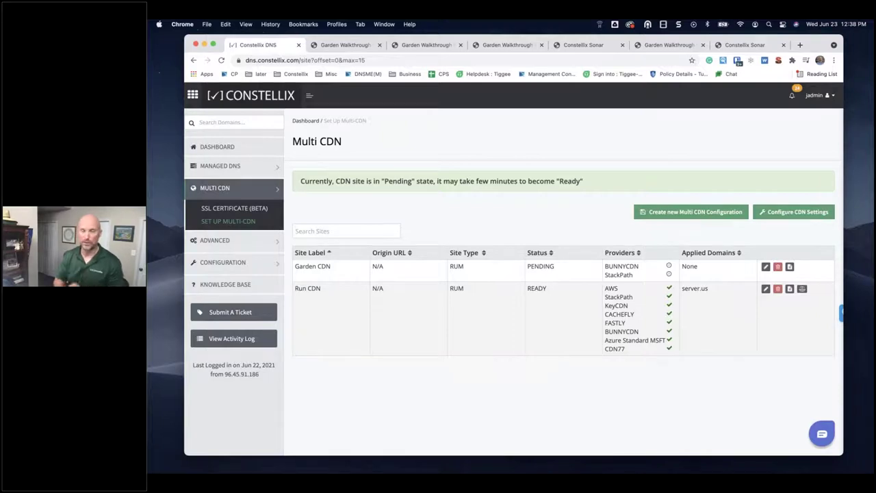
{"action": "key", "text": "super+r"}
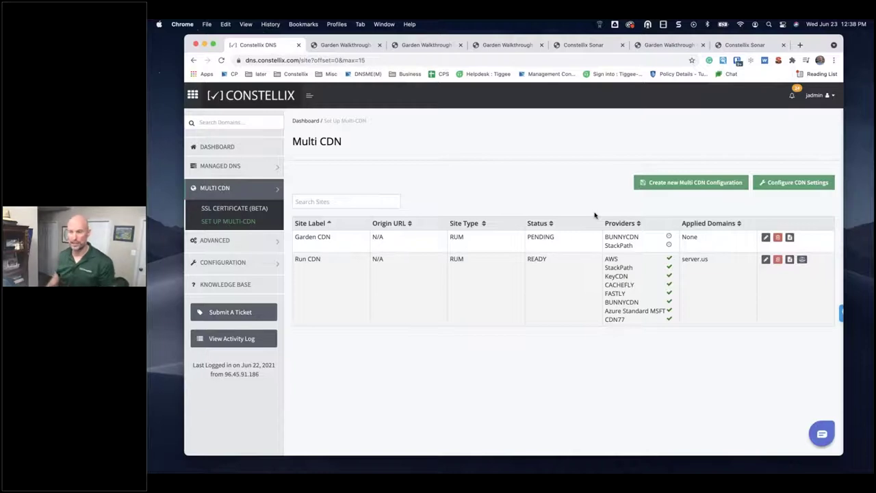
{"action": "scroll", "coordinate": [594, 214], "scroll_direction": "down", "scroll_amount": 1}
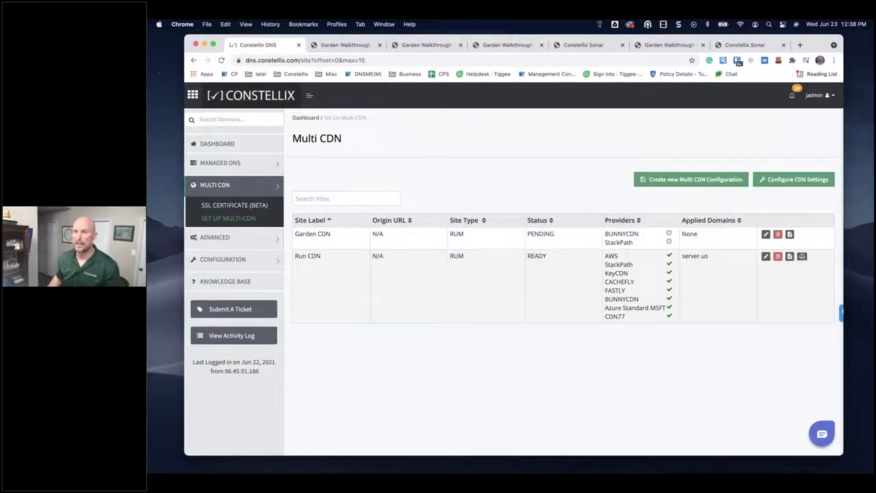
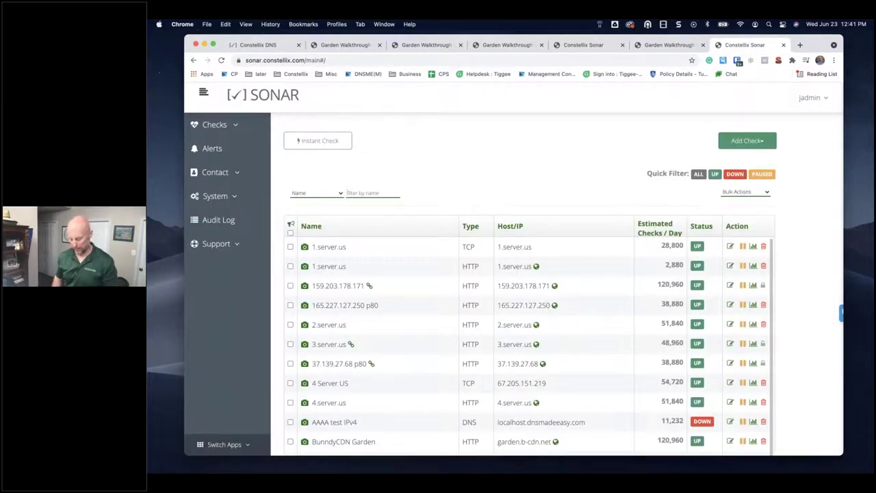
- Filter the checks by 'Delete', select them all and bulk-delete them
{"action": "type", "text": "Garden"}
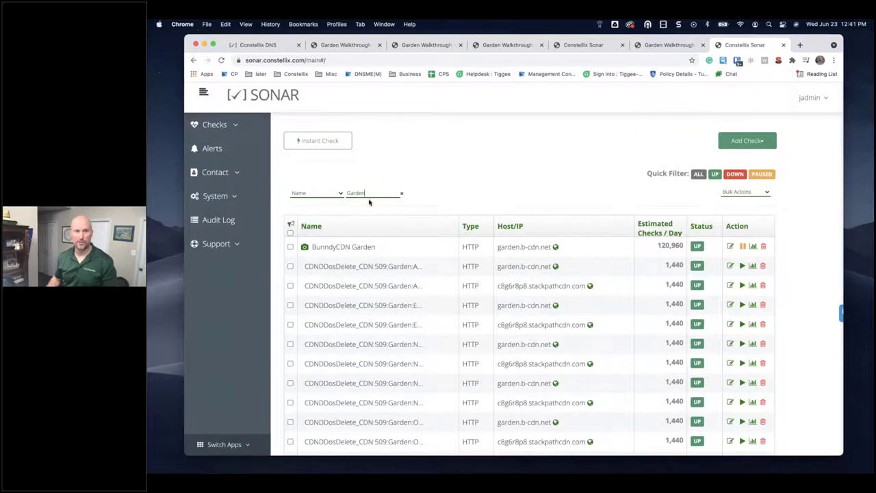
{"action": "double_click", "coordinate": [367, 193]}
{"action": "type", "text": "Delete"}
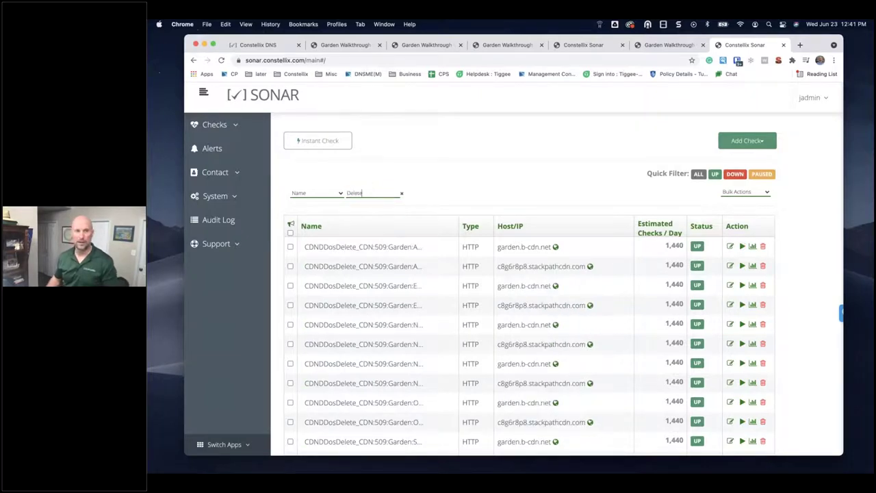
{"action": "left_click", "coordinate": [290, 233]}
{"action": "left_click", "coordinate": [753, 192]}
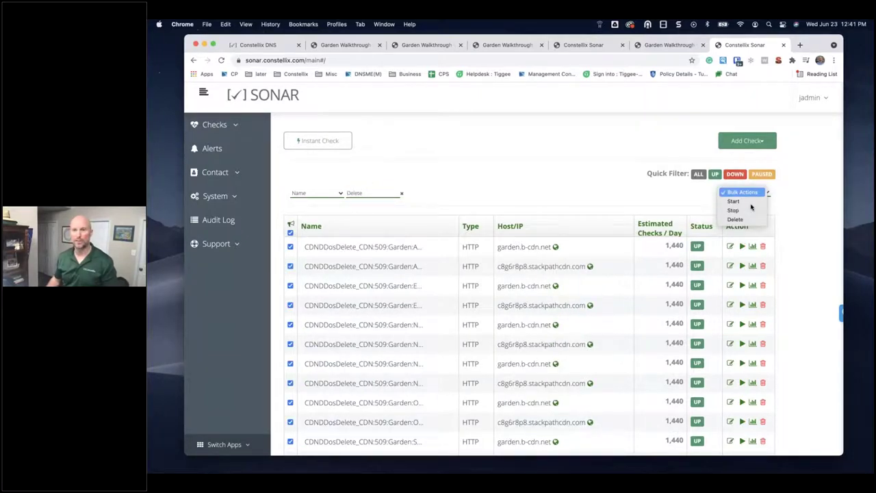
{"action": "left_click", "coordinate": [739, 217]}
{"action": "left_click", "coordinate": [633, 190]}
- Clear the name filter and reload the checks list
{"action": "left_click", "coordinate": [366, 194]}
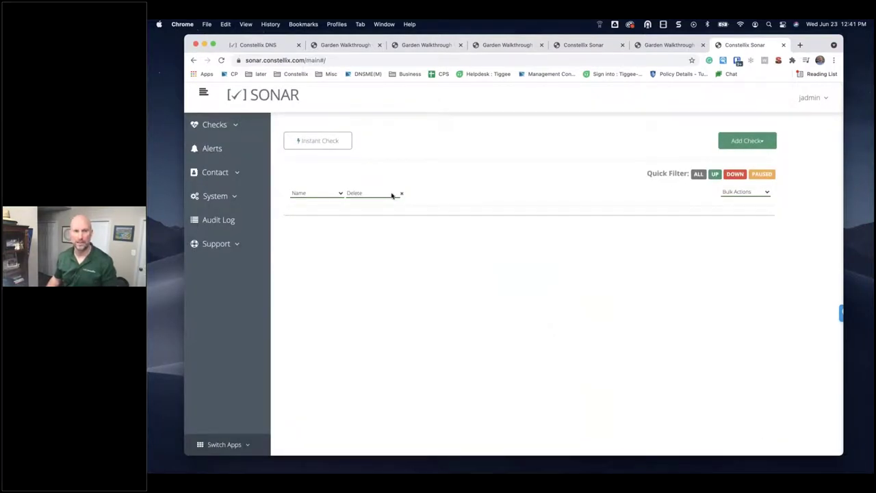
{"action": "key", "text": "BackSpace"}
{"action": "key", "text": "BackSpace"}
{"action": "key", "text": "BackSpace"}
{"action": "key", "text": "BackSpace"}
{"action": "key", "text": "BackSpace"}
{"action": "key", "text": "BackSpace"}
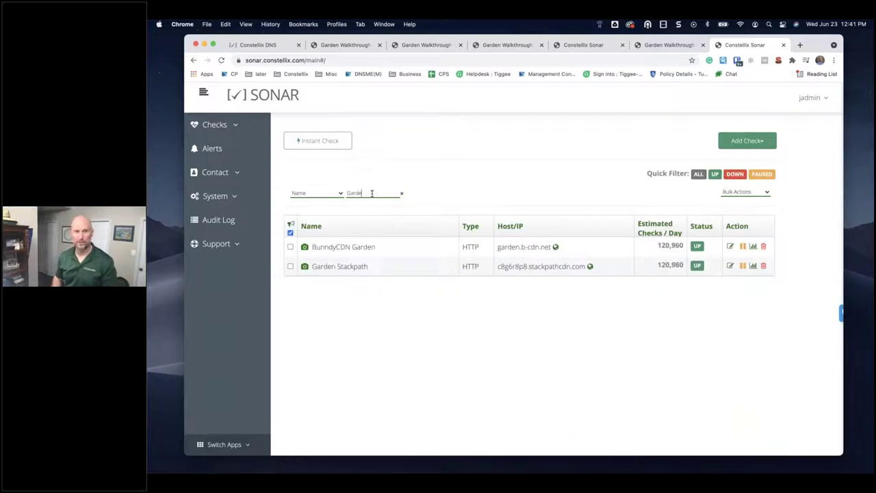
{"action": "left_click", "coordinate": [221, 61]}
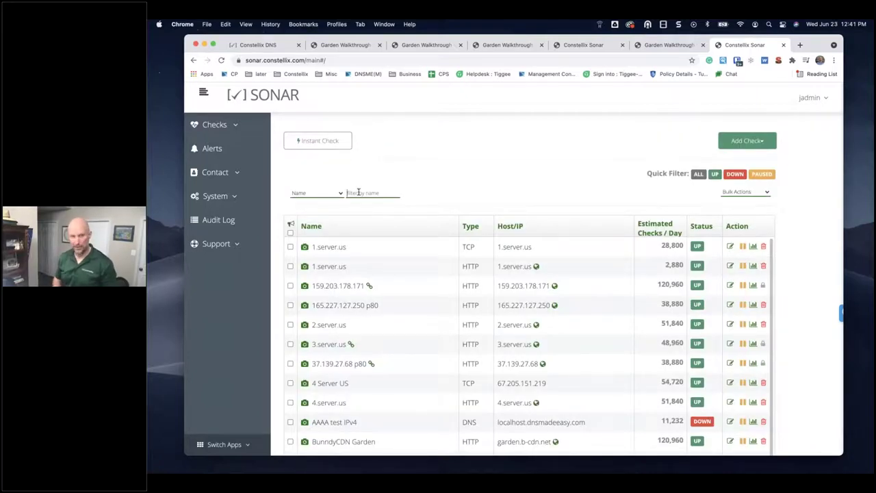
- Filter checks by 'garden' and inspect the Garden CDN OCEANIA BunnyCDN check's agent regions
{"action": "type", "text": "garden"}
{"action": "scroll", "coordinate": [381, 257], "scroll_direction": "down", "scroll_amount": 3}
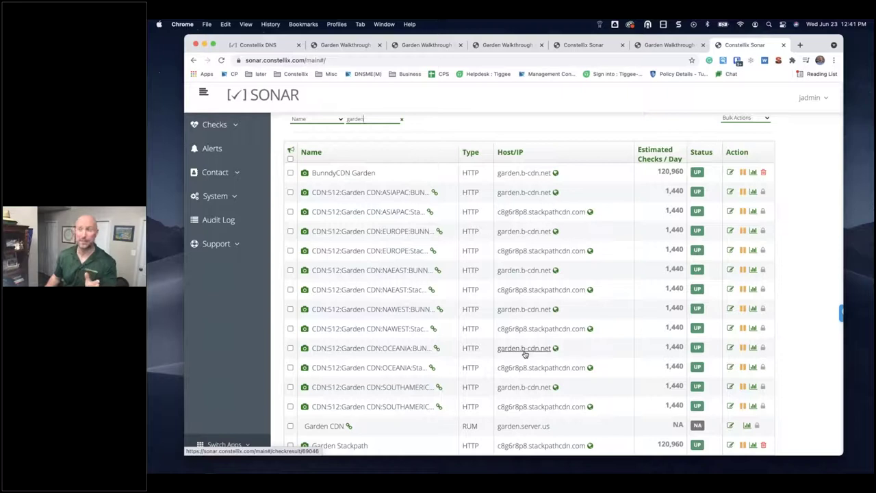
{"action": "left_click", "coordinate": [405, 350]}
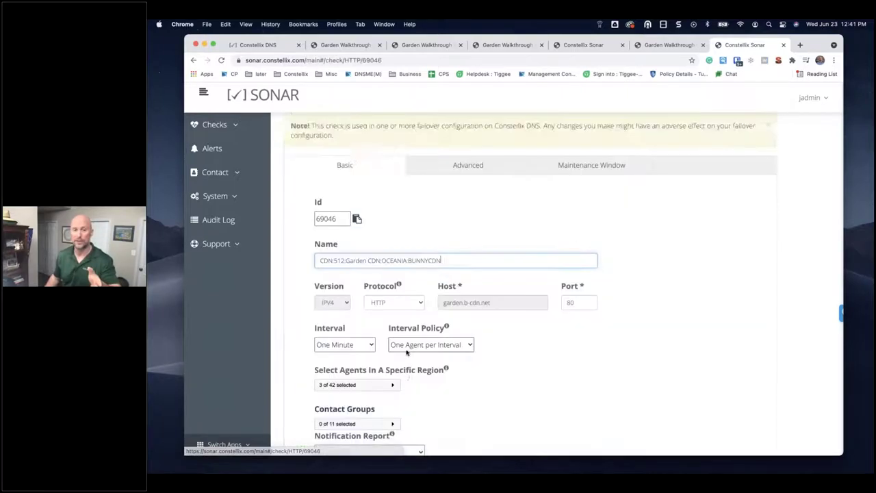
{"action": "left_click", "coordinate": [392, 314]}
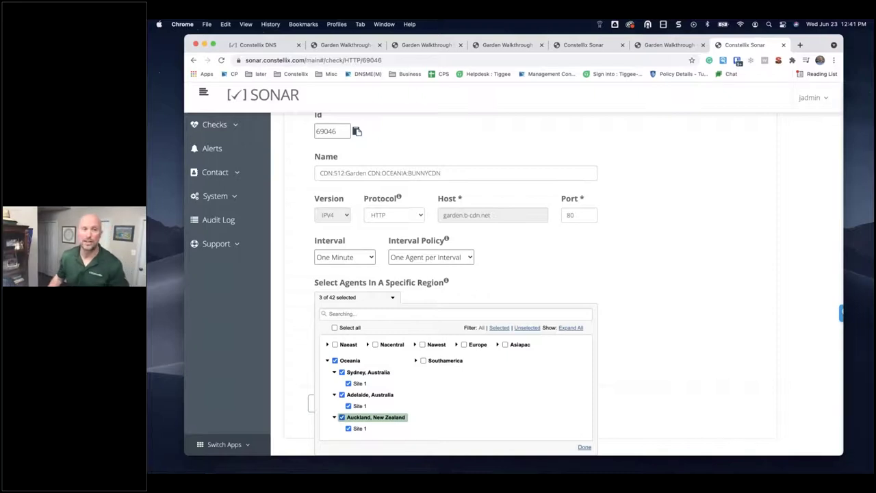
{"action": "left_click", "coordinate": [194, 59]}
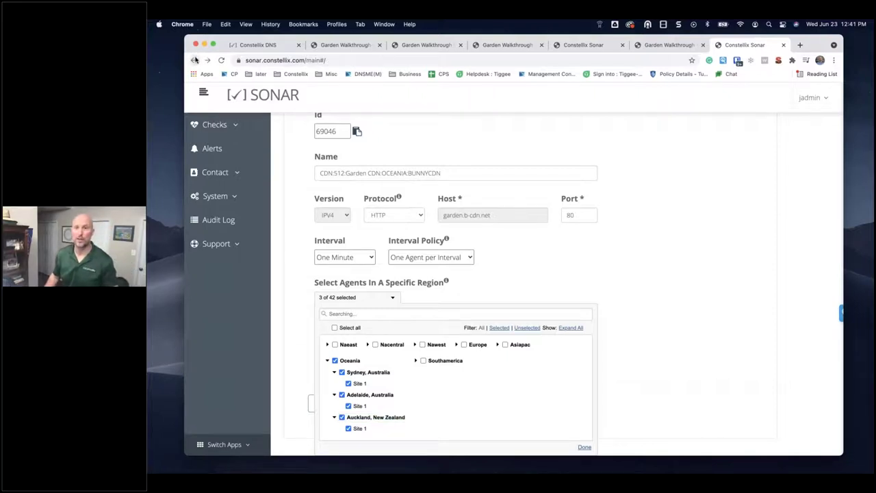
{"action": "scroll", "coordinate": [364, 183], "scroll_direction": "up", "scroll_amount": 2}
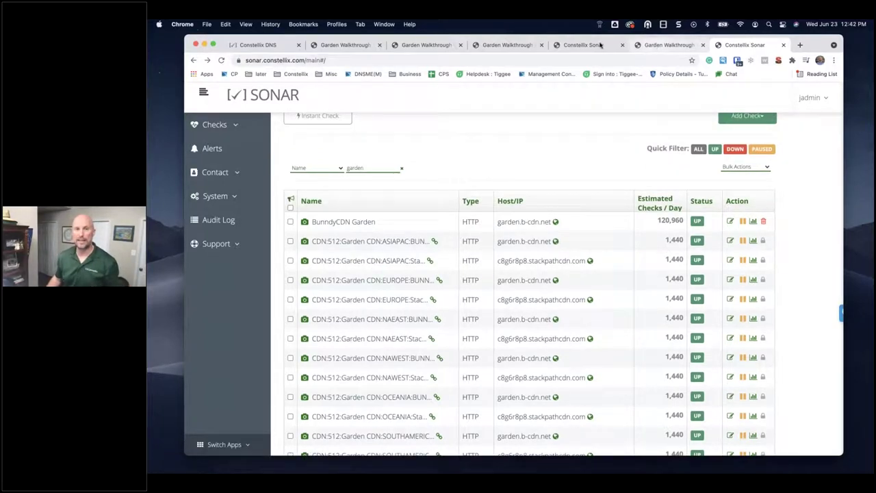
- Open the ANAME / CNAME Record Pools list under Managed DNS
{"action": "left_click", "coordinate": [281, 46]}
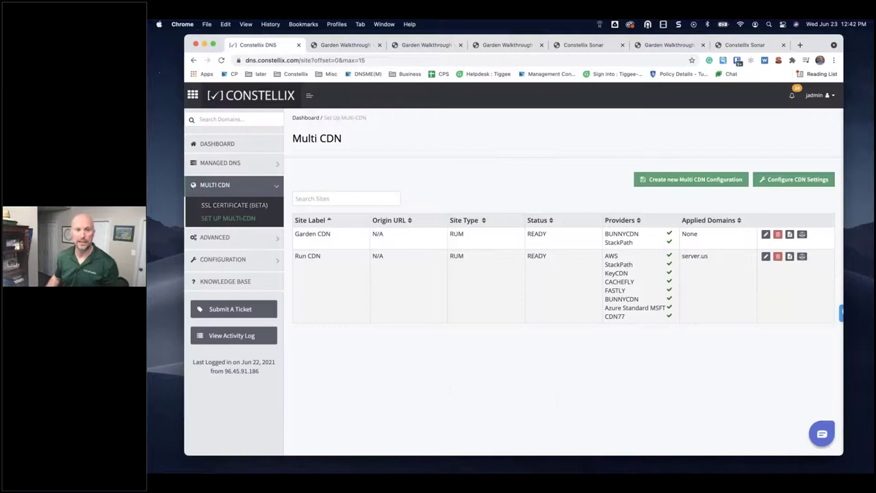
{"action": "left_click", "coordinate": [241, 164]}
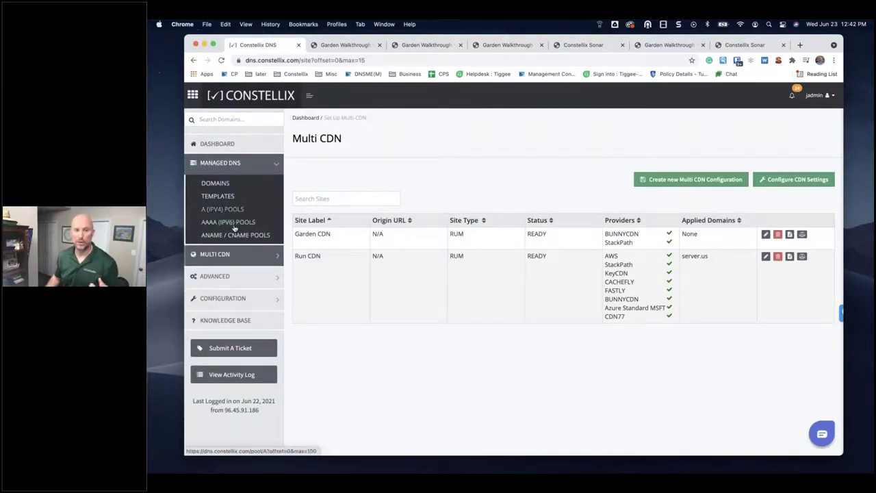
{"action": "left_click", "coordinate": [235, 234]}
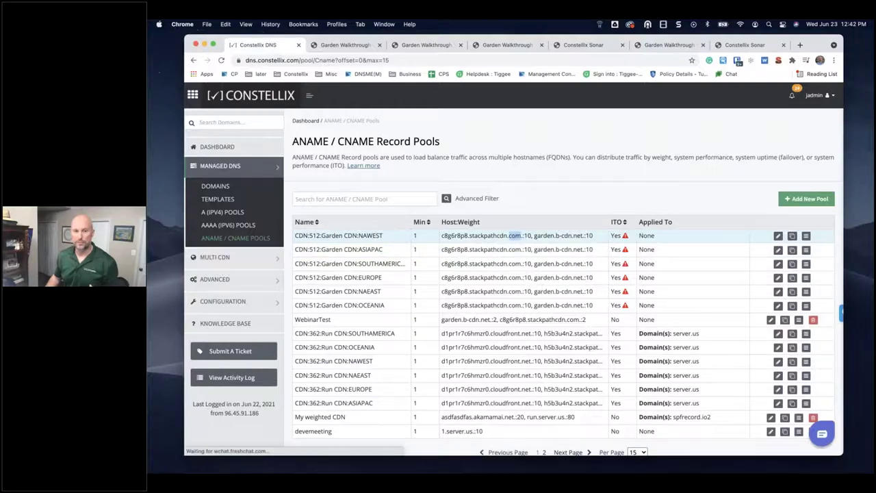
- Inspect the Garden CDN NAWEST pool's StackPath speed 13.00 and Use Best Performing 1, without saving
{"action": "left_click", "coordinate": [512, 235]}
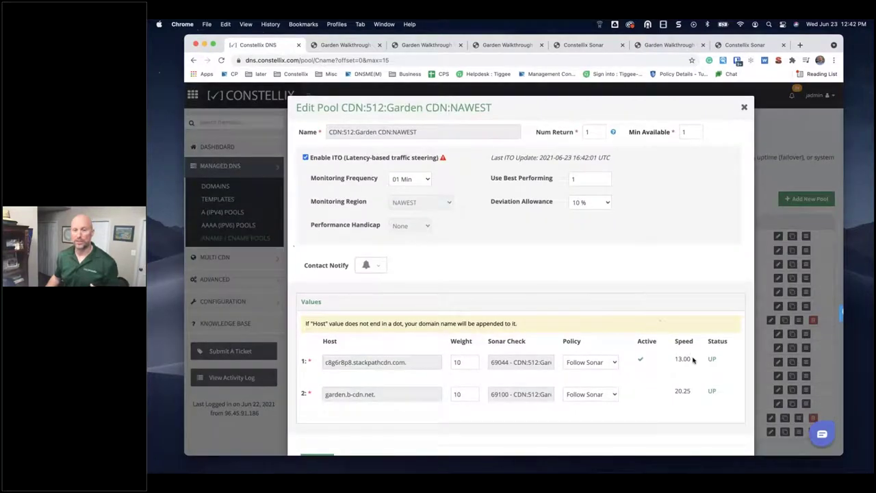
{"action": "double_click", "coordinate": [677, 360]}
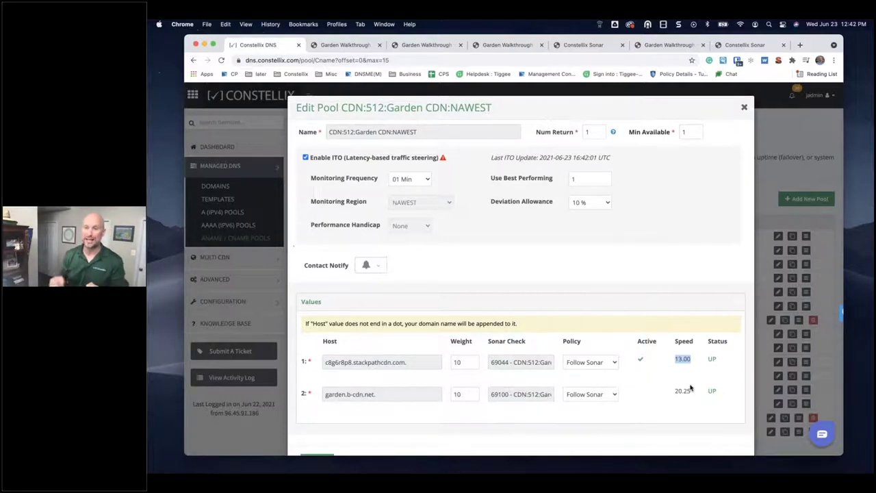
{"action": "right_click", "coordinate": [688, 387]}
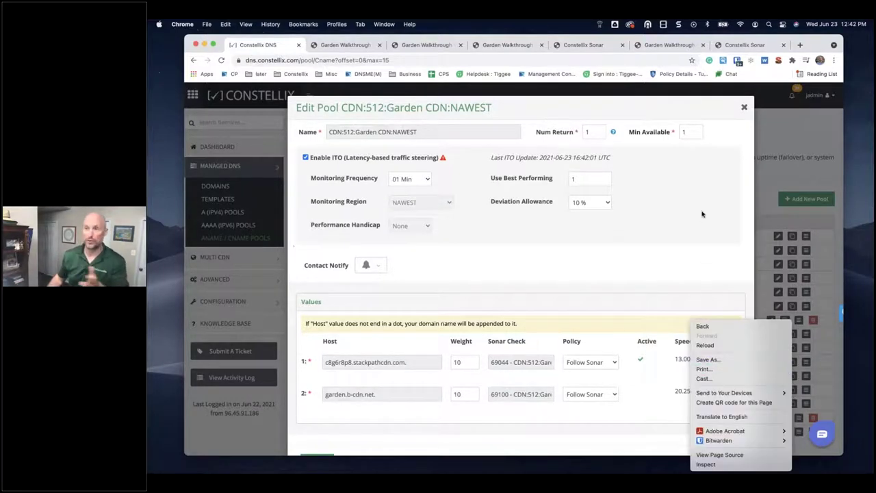
{"action": "left_click", "coordinate": [686, 152]}
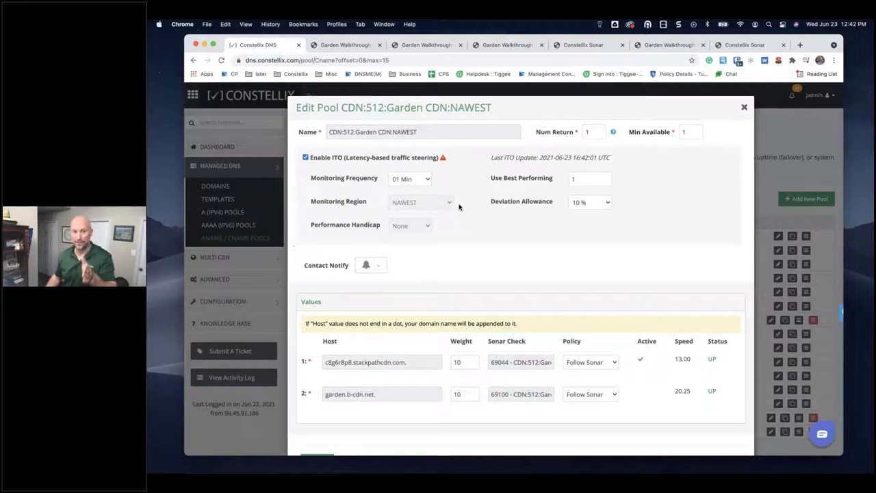
{"action": "left_click_drag", "start_coordinate": [579, 180], "coordinate": [567, 180]}
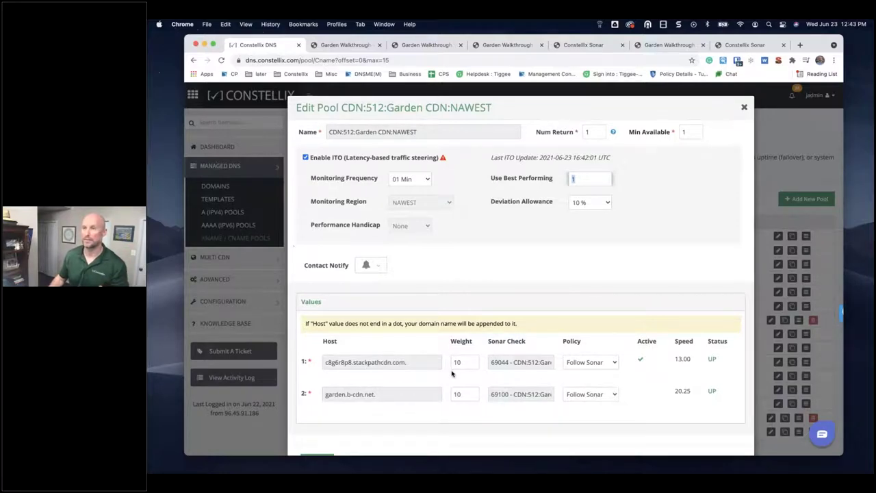
{"action": "key", "text": "Escape"}
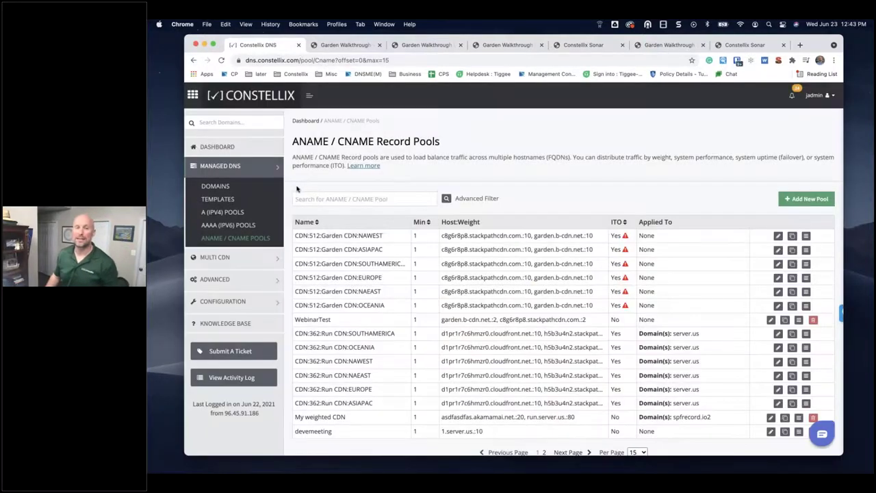
- Search the domain list for server.us
{"action": "left_click", "coordinate": [215, 185]}
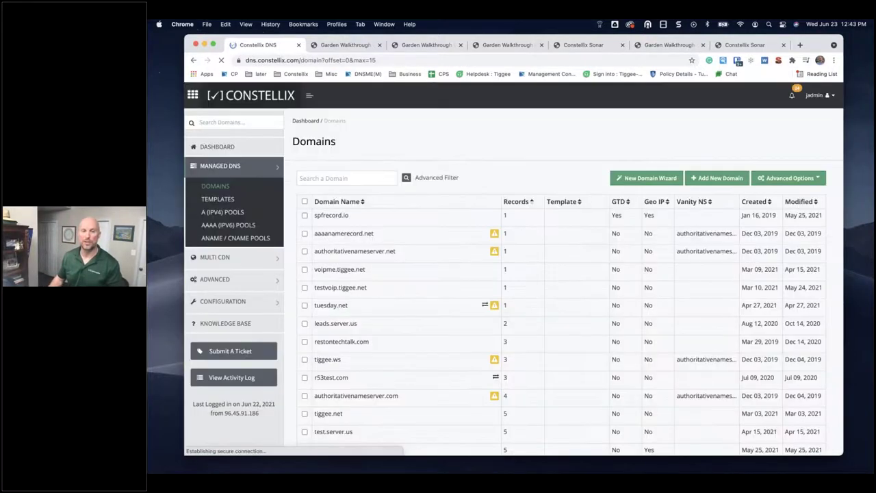
{"action": "scroll", "coordinate": [327, 358], "scroll_direction": "down", "scroll_amount": 2}
{"action": "scroll", "coordinate": [327, 359], "scroll_direction": "up", "scroll_amount": 2}
{"action": "left_click", "coordinate": [343, 178]}
{"action": "type", "text": "server."}
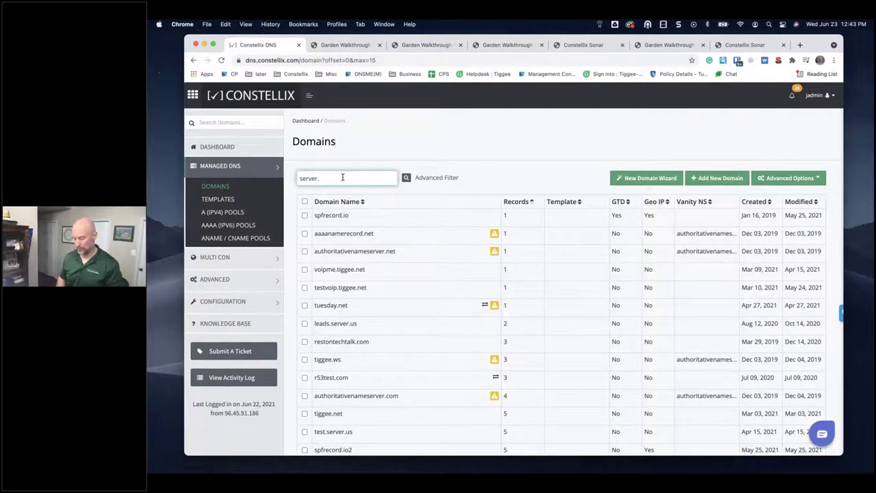
{"action": "type", "text": "us"}
{"action": "key", "text": "Return"}
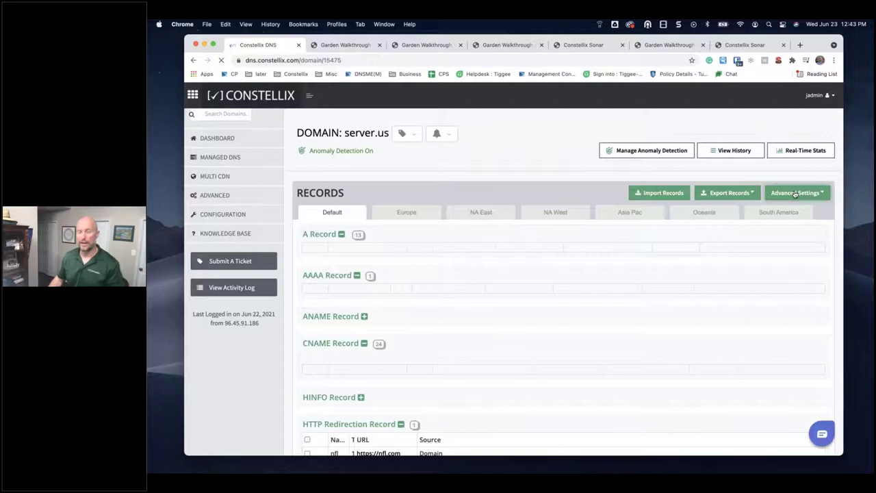
- Apply Garden CDN to server.us as record 'garden' with TTL 20
{"action": "left_click", "coordinate": [795, 194]}
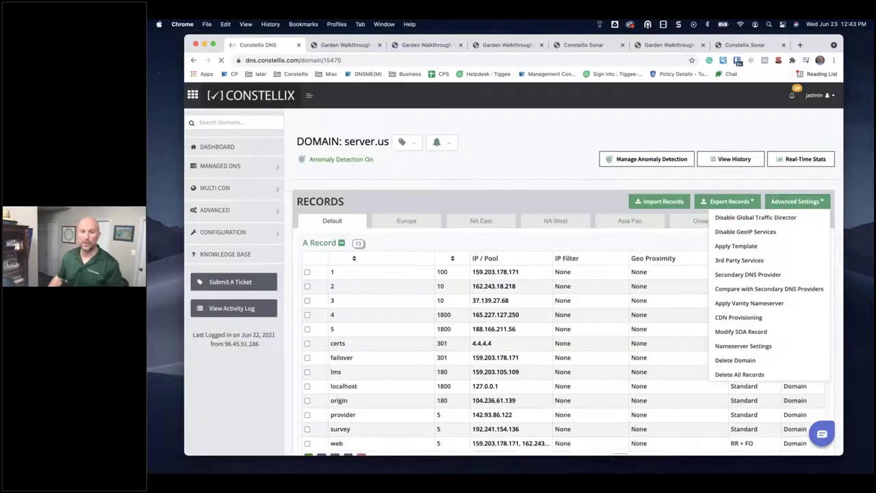
{"action": "left_click", "coordinate": [739, 329]}
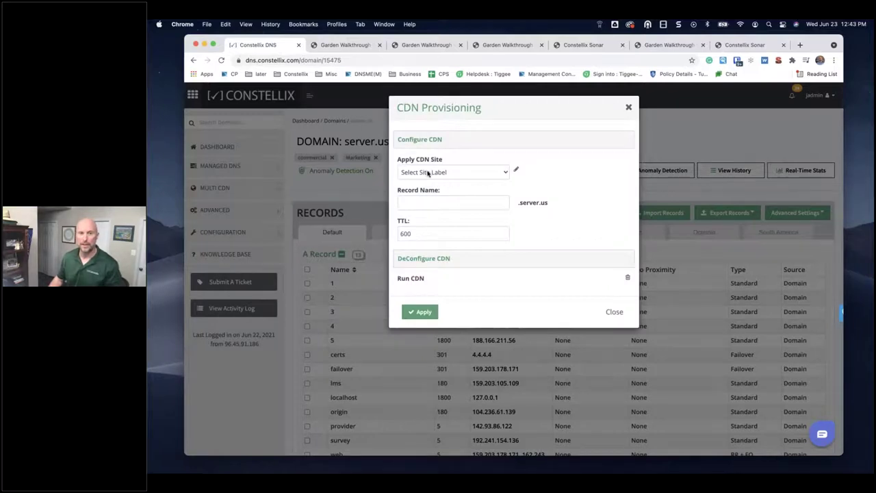
{"action": "left_click", "coordinate": [430, 172]}
{"action": "left_click", "coordinate": [420, 192]}
{"action": "left_click", "coordinate": [457, 203]}
{"action": "type", "text": "garden"}
{"action": "key", "text": "Tab"}
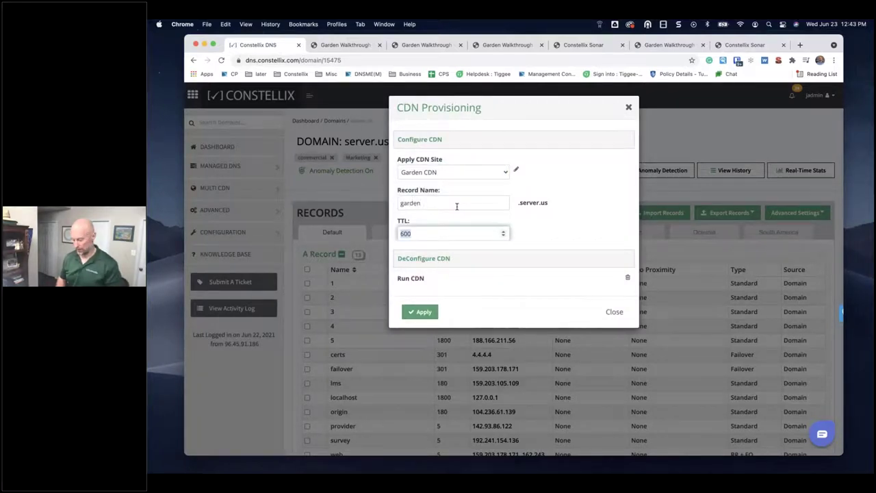
{"action": "type", "text": "20"}
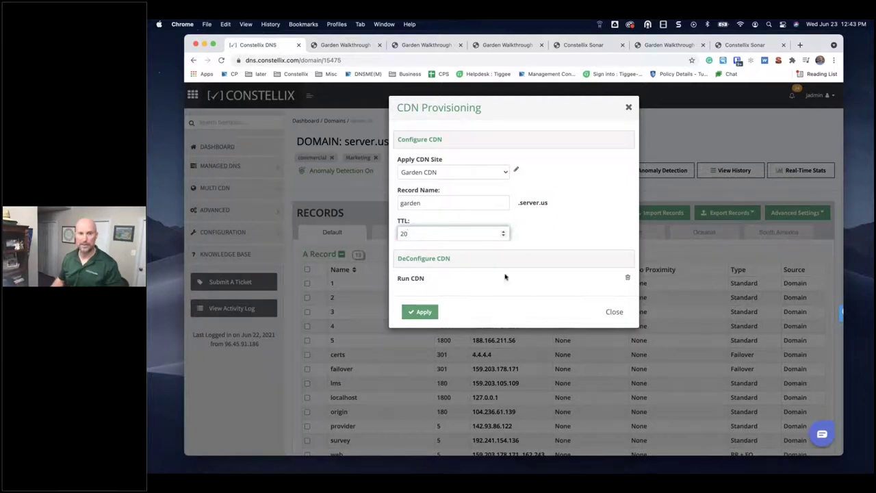
{"action": "scroll", "coordinate": [520, 290], "scroll_direction": "down", "scroll_amount": 2}
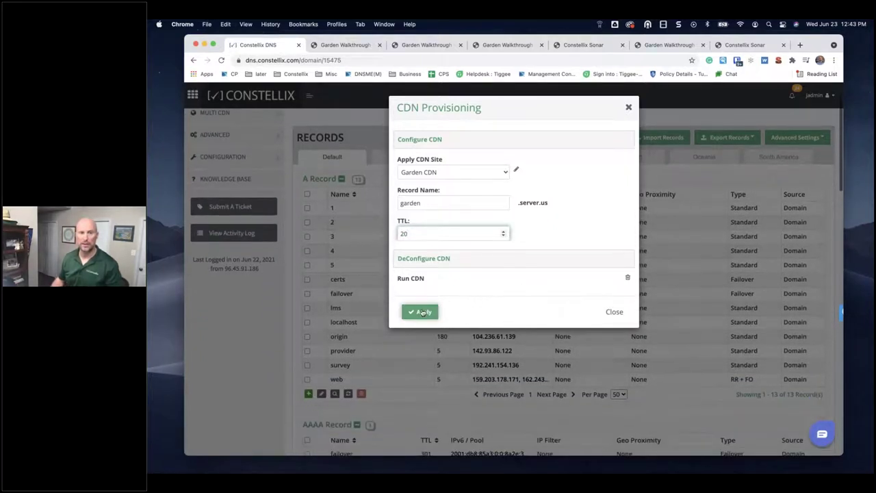
{"action": "left_click", "coordinate": [423, 312]}
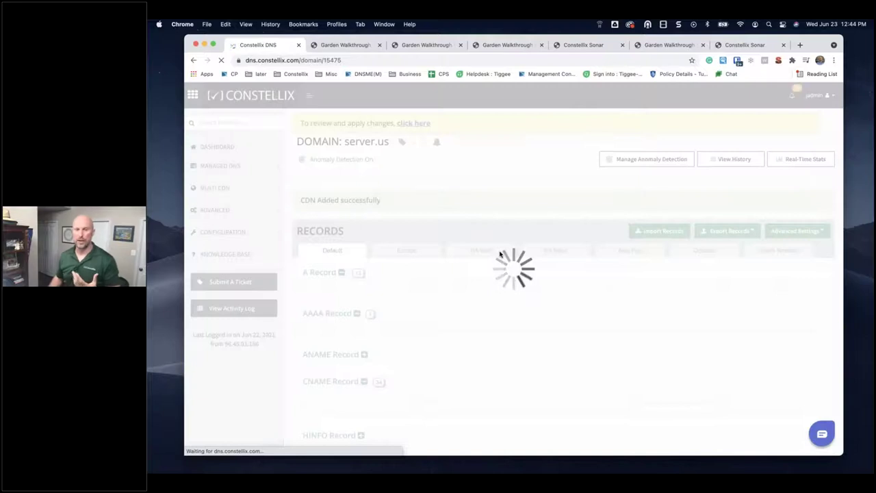
{"action": "scroll", "coordinate": [418, 127], "scroll_direction": "down", "scroll_amount": 2}
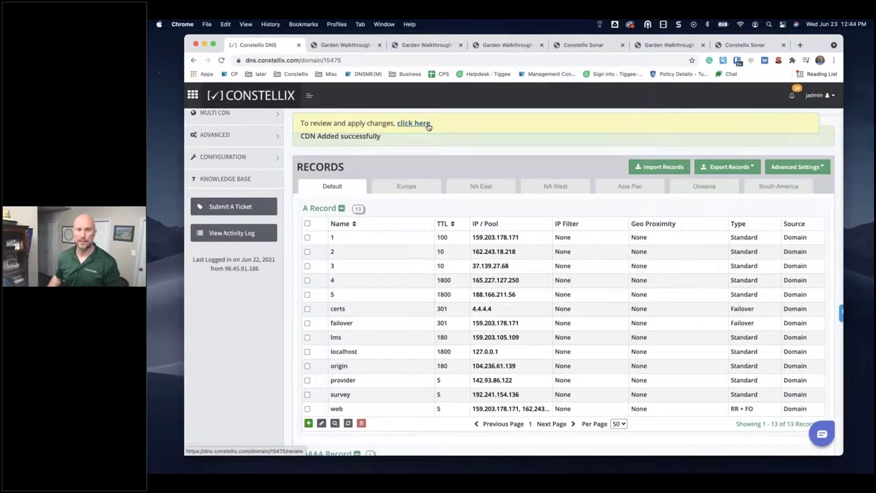
- Review the pending garden records on the NA East and NA West tabs
{"action": "scroll", "coordinate": [431, 136], "scroll_direction": "up", "scroll_amount": 2}
{"action": "left_click", "coordinate": [414, 128]}
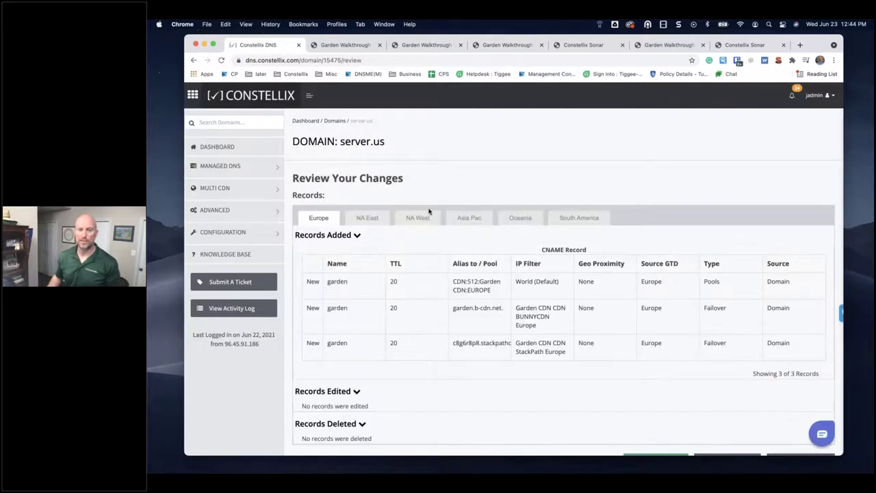
{"action": "left_click", "coordinate": [366, 217]}
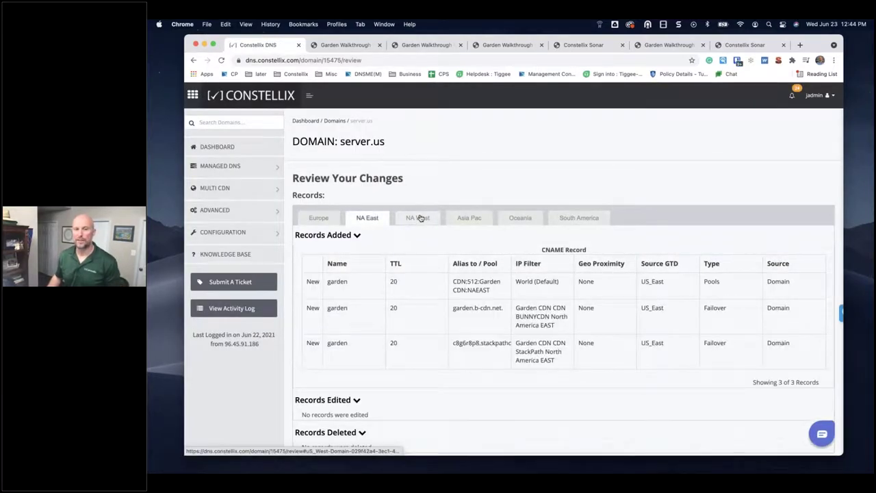
{"action": "left_click", "coordinate": [419, 218]}
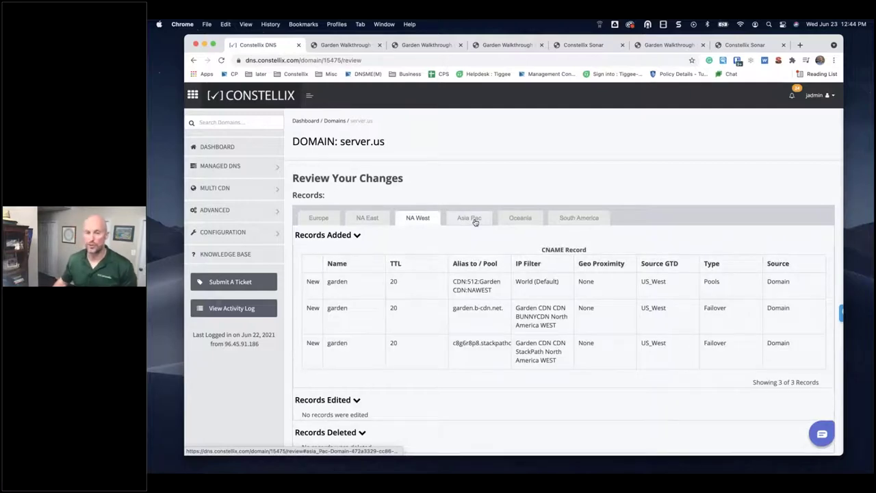
{"action": "scroll", "coordinate": [702, 308], "scroll_direction": "down", "scroll_amount": 4}
- Commit the server.us changes by saving the commit note
{"action": "left_click", "coordinate": [657, 354]}
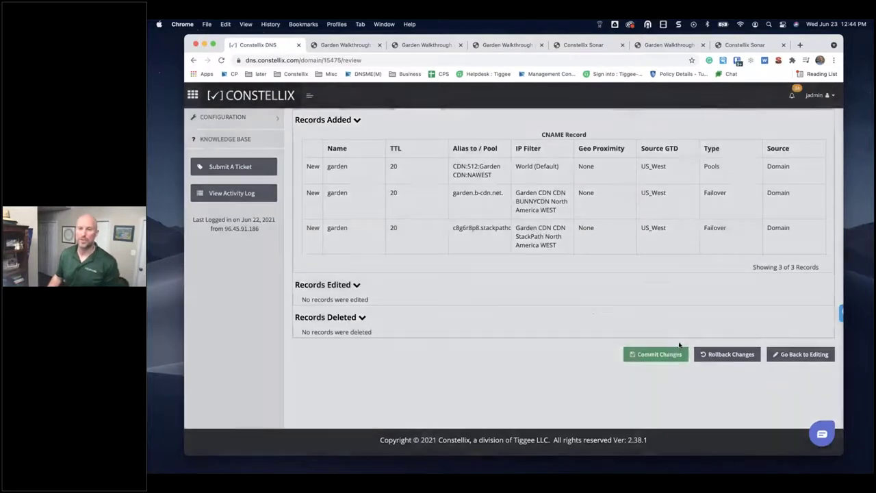
{"action": "left_click", "coordinate": [609, 196]}
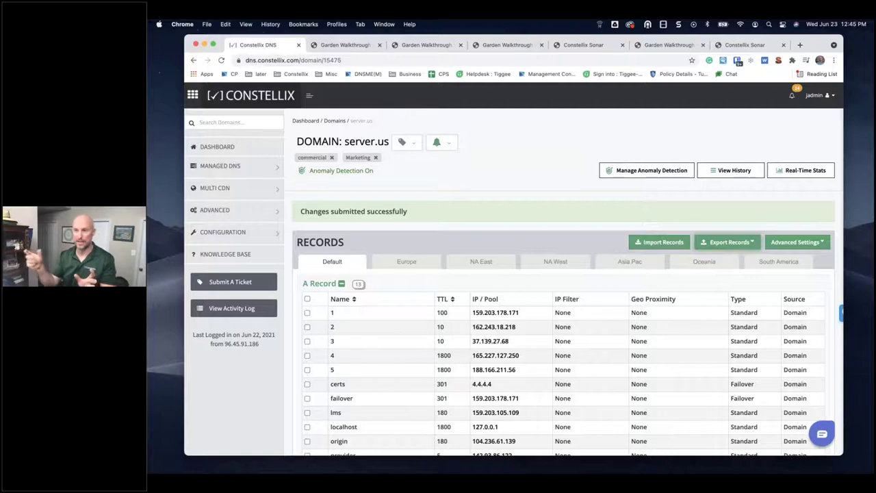
{"action": "scroll", "coordinate": [561, 342], "scroll_direction": "down", "scroll_amount": 1}
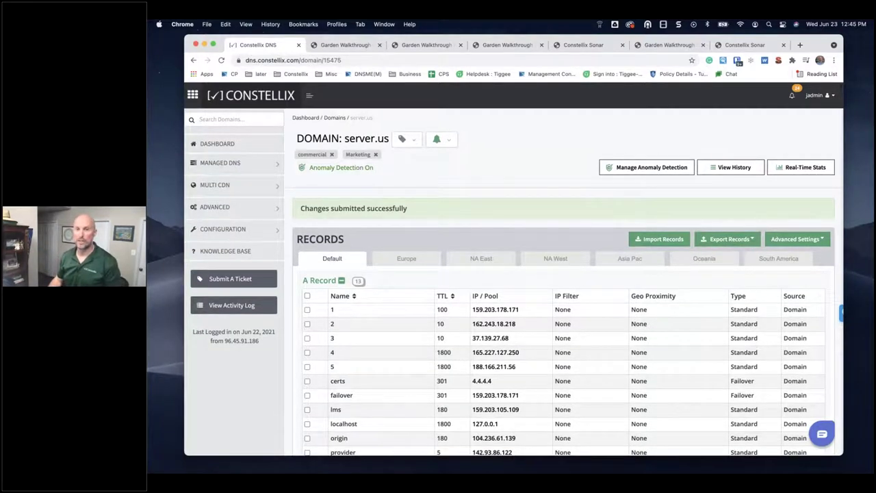
- Load constellix.com in a new browser tab
{"action": "left_click", "coordinate": [799, 44]}
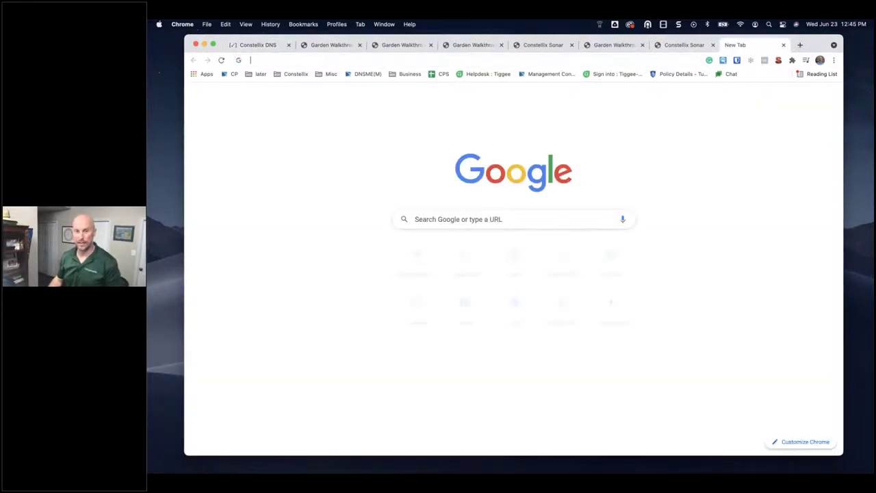
{"action": "type", "text": "costellix.com"}
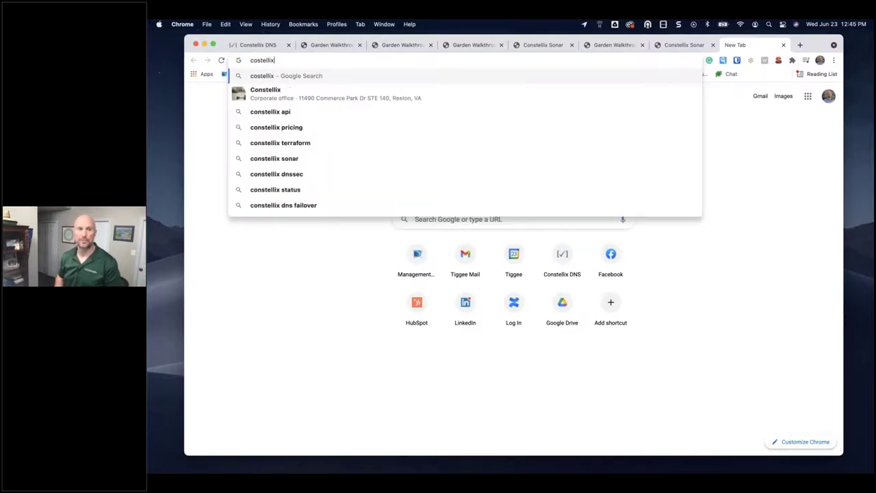
{"action": "key", "text": "Return"}
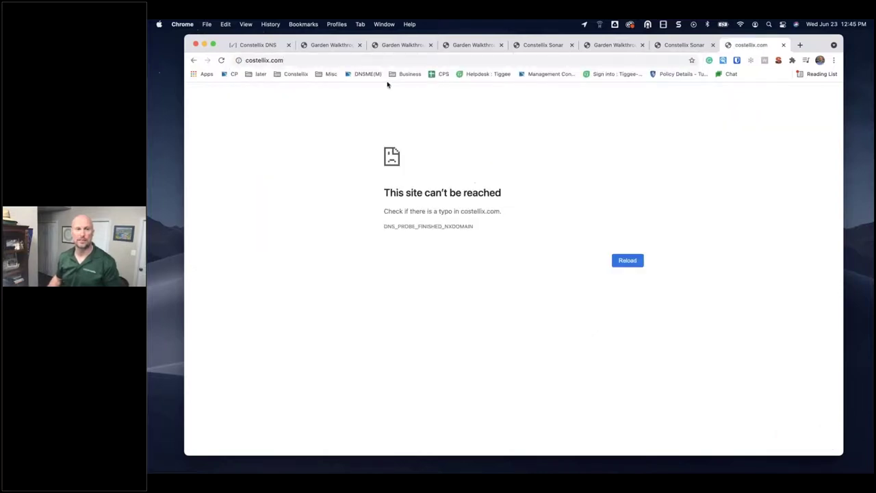
{"action": "left_click", "coordinate": [253, 61]}
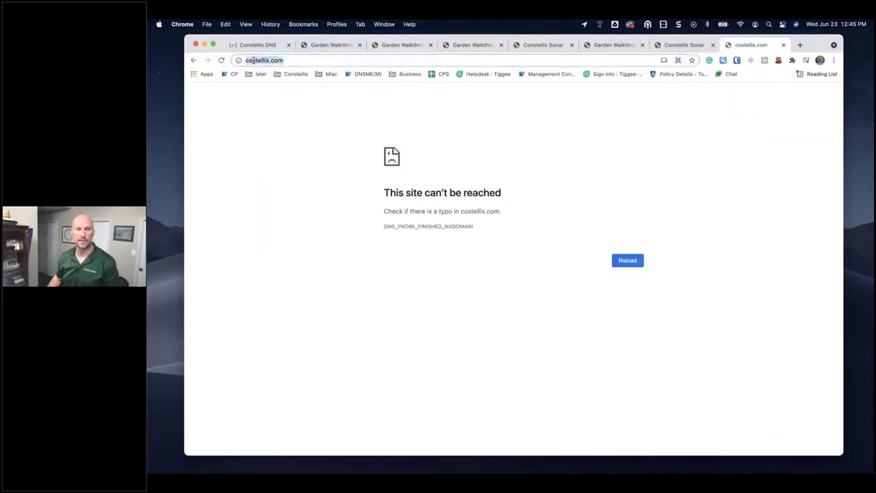
{"action": "type", "text": "n"}
{"action": "key", "text": "Return"}
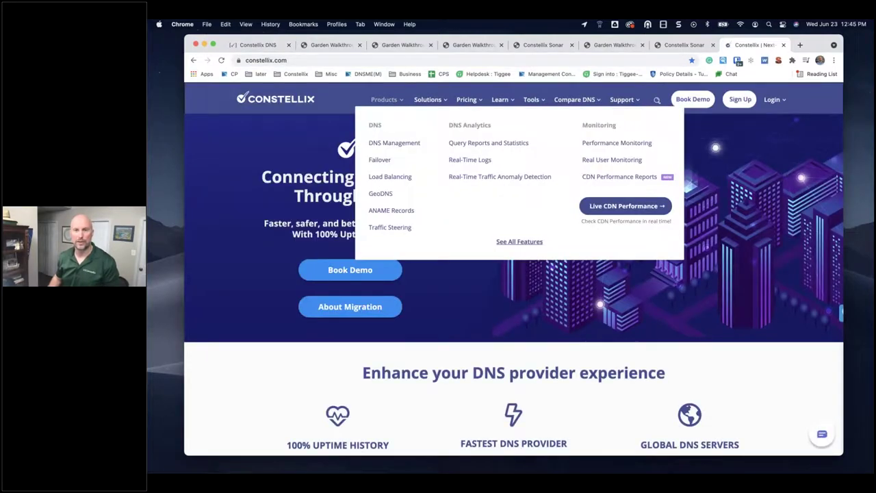
- Open Products > Live CDN Performance and scroll through the North America results
{"action": "mouse_move", "coordinate": [383, 99]}
{"action": "left_click", "coordinate": [618, 205]}
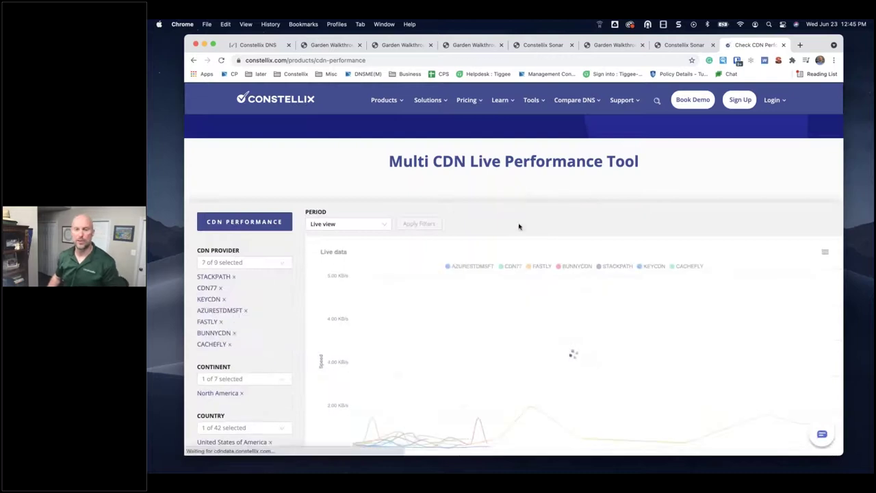
{"action": "scroll", "coordinate": [784, 378], "scroll_direction": "down", "scroll_amount": 3}
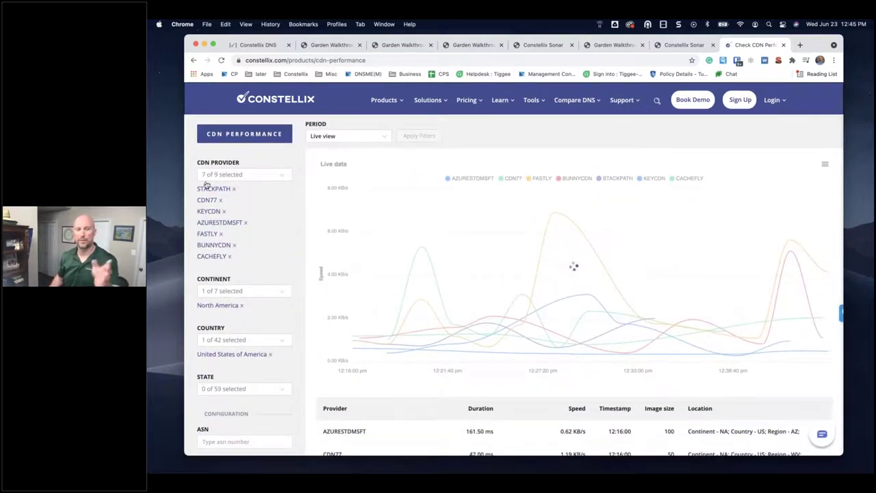
{"action": "scroll", "coordinate": [725, 408], "scroll_direction": "down", "scroll_amount": 5}
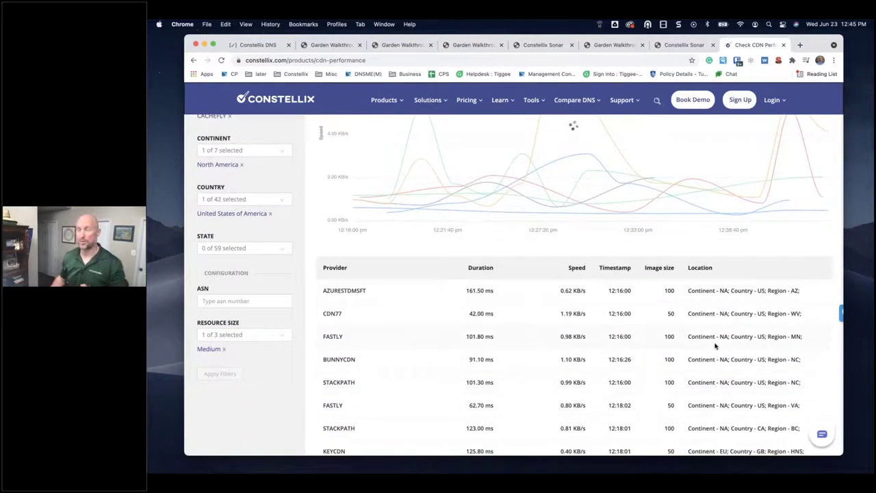
{"action": "scroll", "coordinate": [717, 346], "scroll_direction": "up", "scroll_amount": 3}
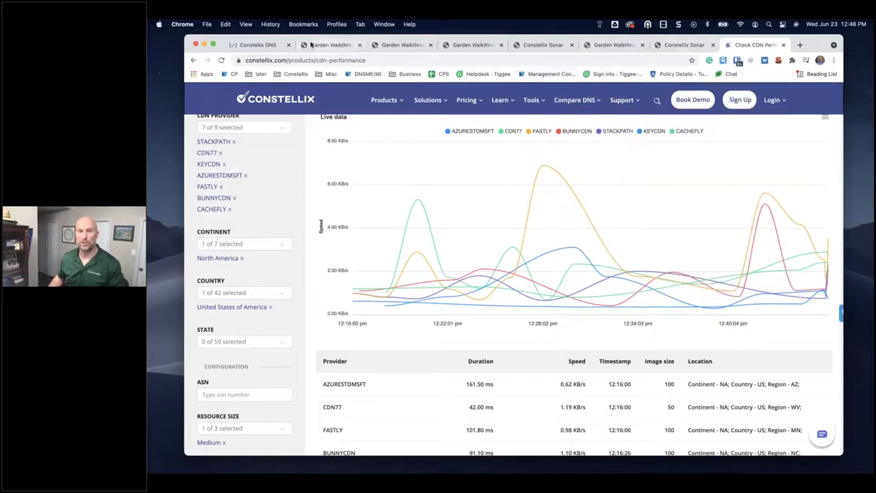
- Open the Advanced > IP Filter list in Constellix DNS
{"action": "left_click", "coordinate": [267, 45]}
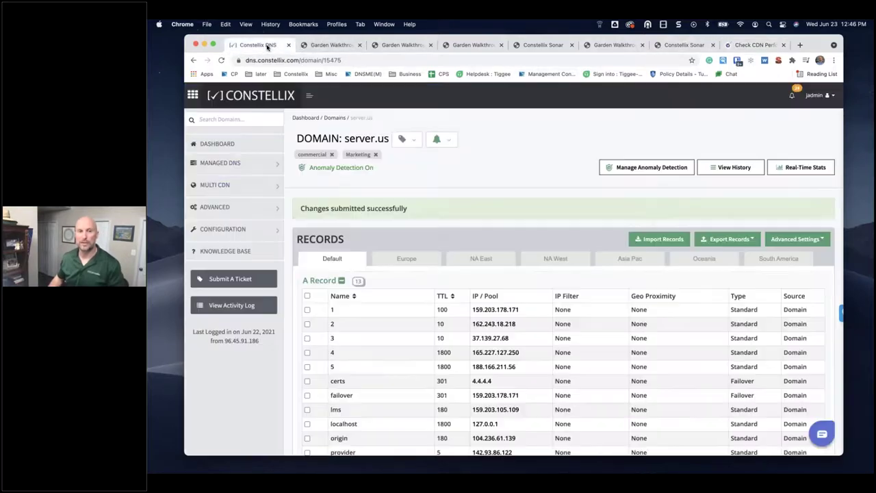
{"action": "left_click", "coordinate": [214, 206]}
{"action": "left_click", "coordinate": [215, 226]}
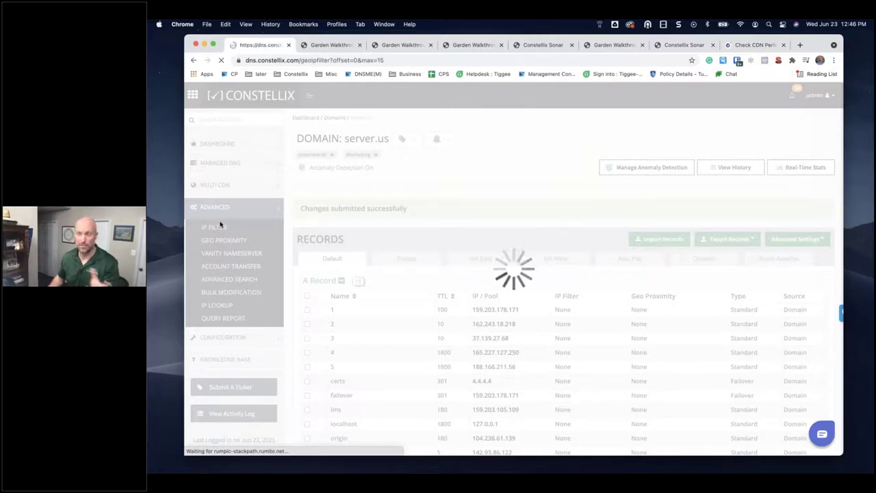
- Show 50 filters per page and move to the second page
{"action": "scroll", "coordinate": [616, 342], "scroll_direction": "down", "scroll_amount": 4}
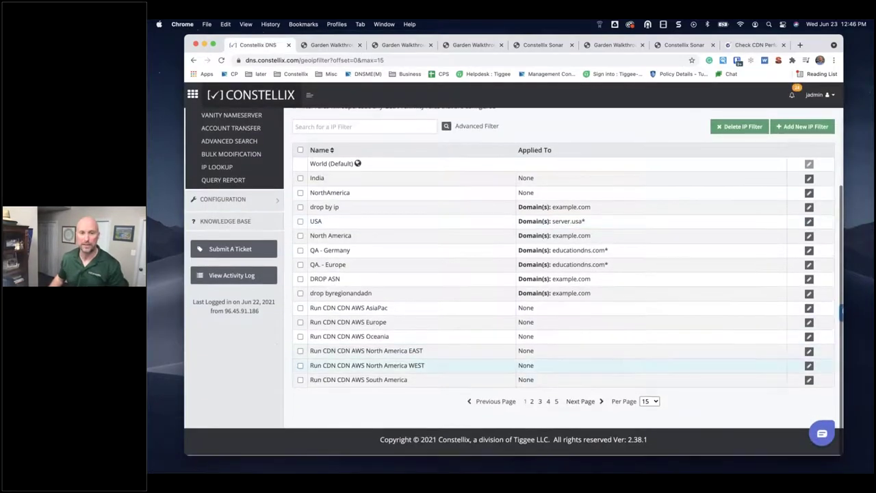
{"action": "left_click", "coordinate": [649, 401]}
{"action": "left_click", "coordinate": [653, 421]}
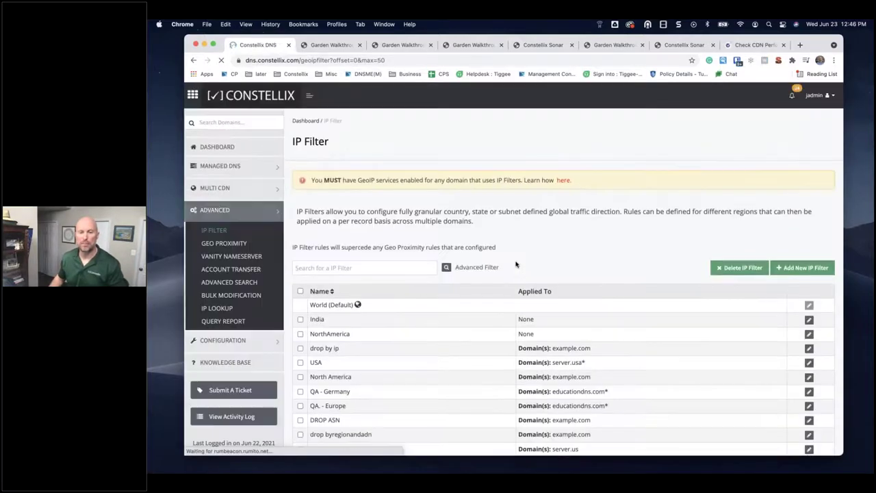
{"action": "scroll", "coordinate": [510, 276], "scroll_direction": "down", "scroll_amount": 5}
{"action": "scroll", "coordinate": [510, 276], "scroll_direction": "down", "scroll_amount": 12}
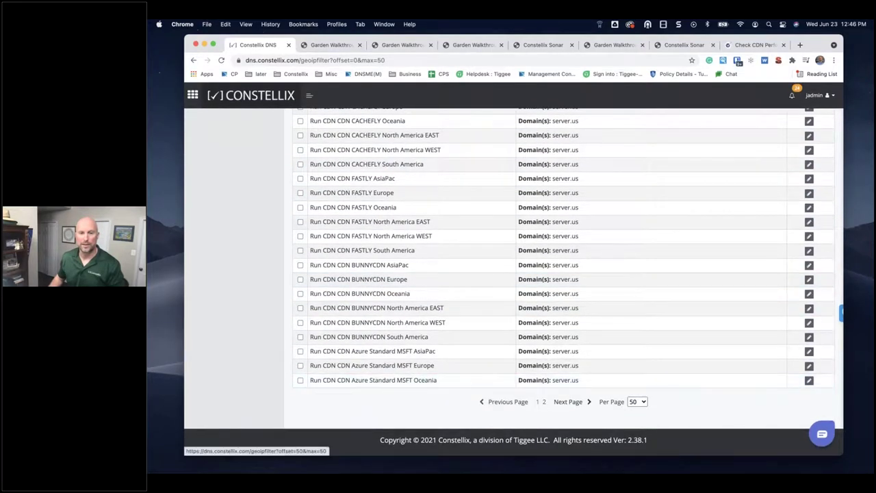
{"action": "left_click", "coordinate": [567, 401]}
{"action": "scroll", "coordinate": [397, 224], "scroll_direction": "down", "scroll_amount": 5}
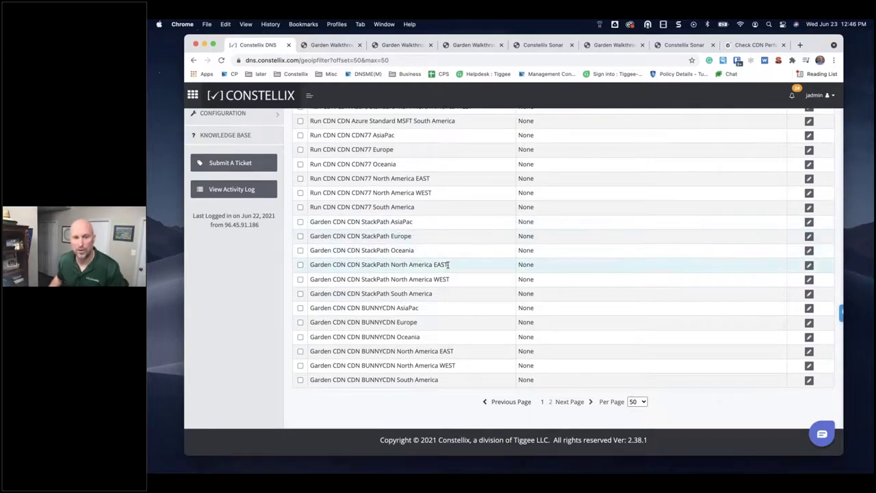
- Open the Garden CDN StackPath North America EAST filter and scroll its System Rules
{"action": "left_click", "coordinate": [350, 264]}
{"action": "scroll", "coordinate": [351, 264], "scroll_direction": "down", "scroll_amount": 3}
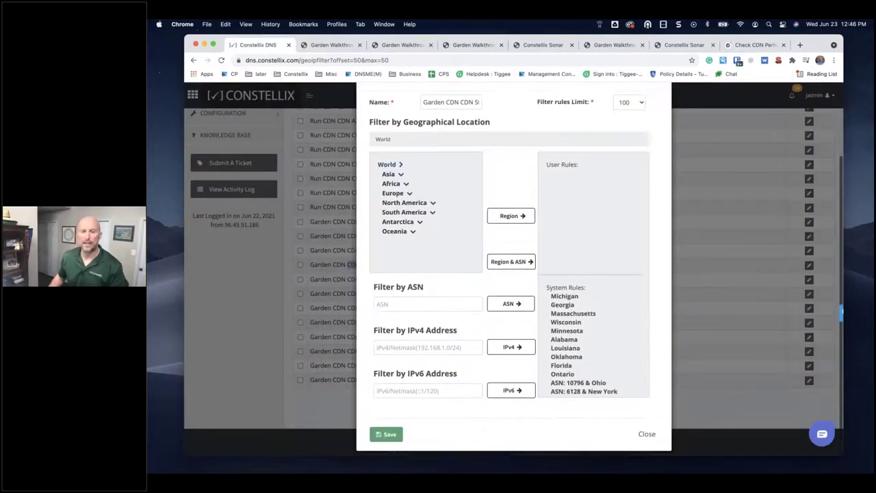
{"action": "scroll", "coordinate": [582, 322], "scroll_direction": "down", "scroll_amount": 3}
{"action": "scroll", "coordinate": [565, 290], "scroll_direction": "up", "scroll_amount": 8}
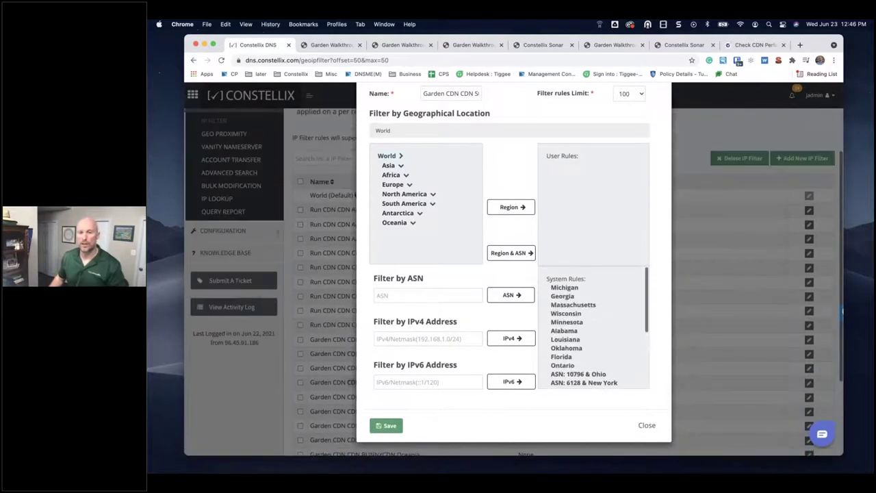
{"action": "scroll", "coordinate": [562, 290], "scroll_direction": "down", "scroll_amount": 1}
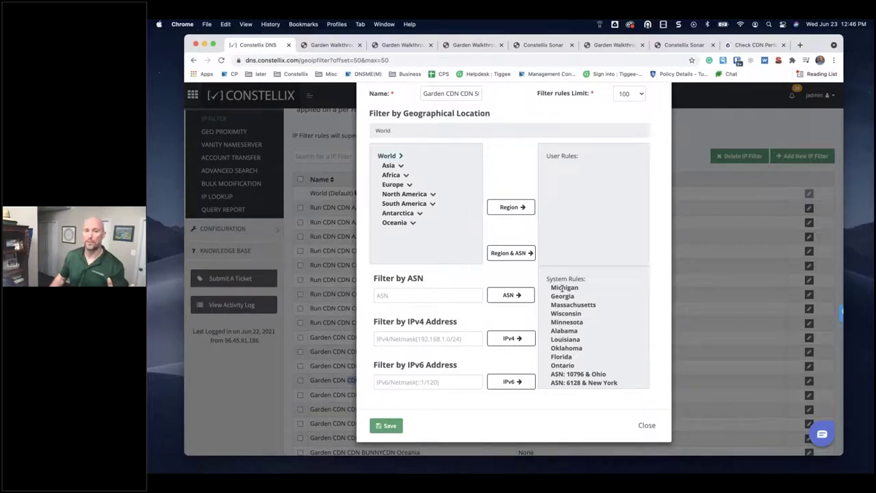
{"action": "scroll", "coordinate": [562, 288], "scroll_direction": "up", "scroll_amount": 1}
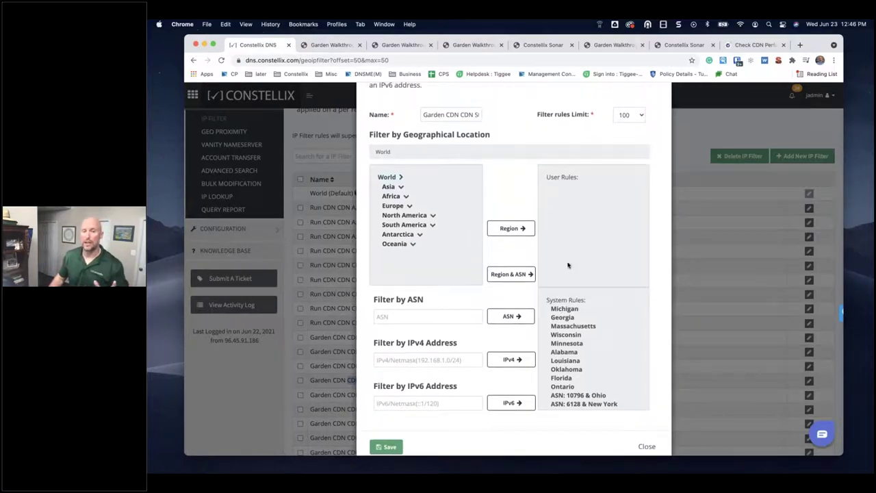
- Select the filter's North America EAST name and highlight the ASN: 6128 & New York rule
{"action": "left_click_drag", "start_coordinate": [442, 114], "coordinate": [479, 114]}
{"action": "type", "text": "North America EAST"}
{"action": "key", "text": "ctrl+a"}
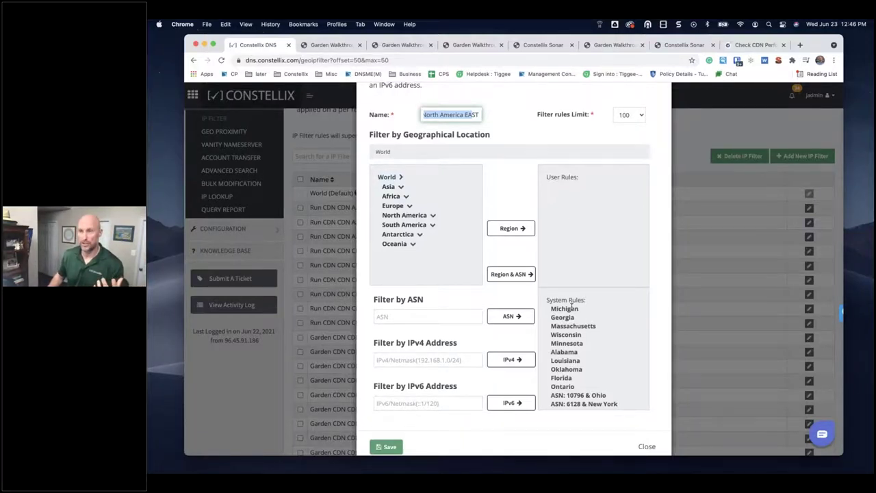
{"action": "scroll", "coordinate": [588, 383], "scroll_direction": "down", "scroll_amount": 2}
{"action": "key", "text": "ctrl+v"}
{"action": "left_click_drag", "start_coordinate": [605, 375], "coordinate": [552, 374]}
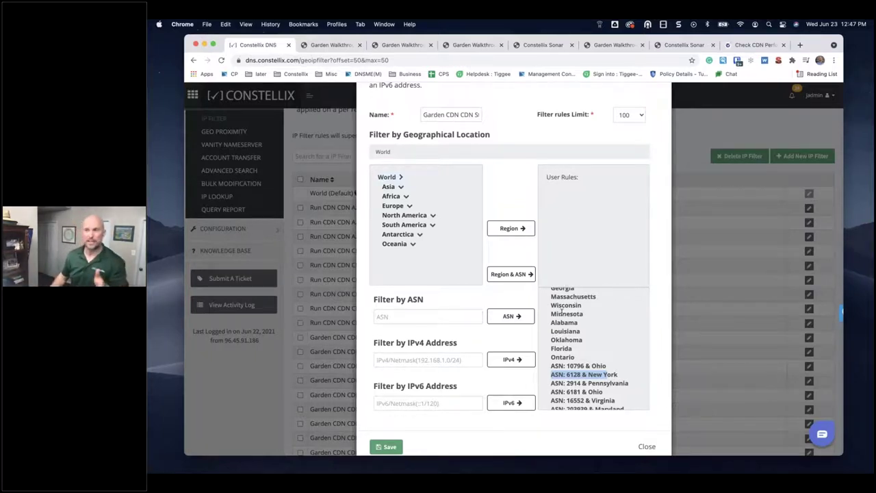
- Scroll through the filter's rules from ASN: 10796 & Ohio to ASN: 16593 & Indiana
{"action": "scroll", "coordinate": [565, 316], "scroll_direction": "down", "scroll_amount": 2}
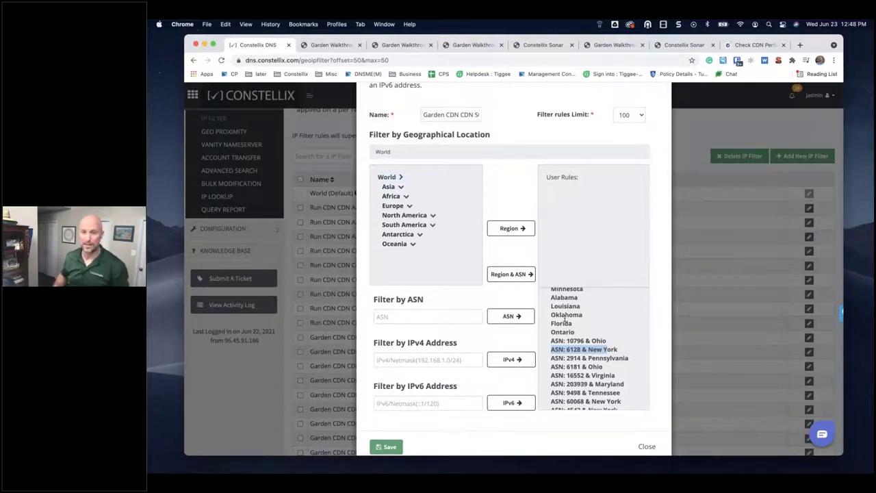
{"action": "scroll", "coordinate": [565, 318], "scroll_direction": "down", "scroll_amount": 5}
{"action": "scroll", "coordinate": [578, 356], "scroll_direction": "up", "scroll_amount": 6}
{"action": "scroll", "coordinate": [581, 371], "scroll_direction": "up", "scroll_amount": 5}
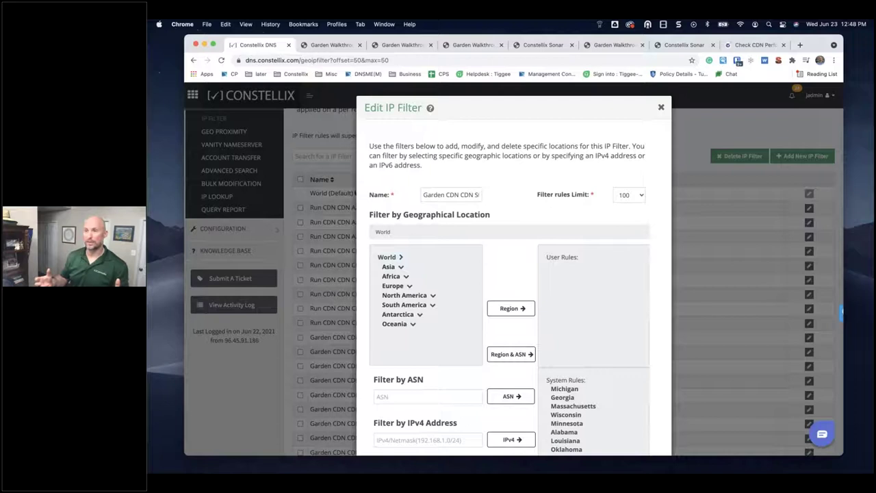
{"action": "scroll", "coordinate": [592, 417], "scroll_direction": "down", "scroll_amount": 10}
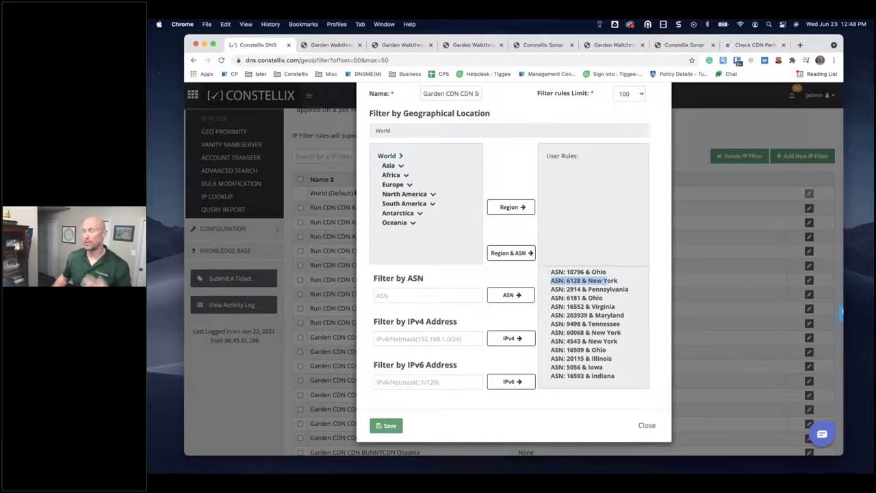
- Close the IP filter editor without saving
{"action": "left_click", "coordinate": [647, 425]}
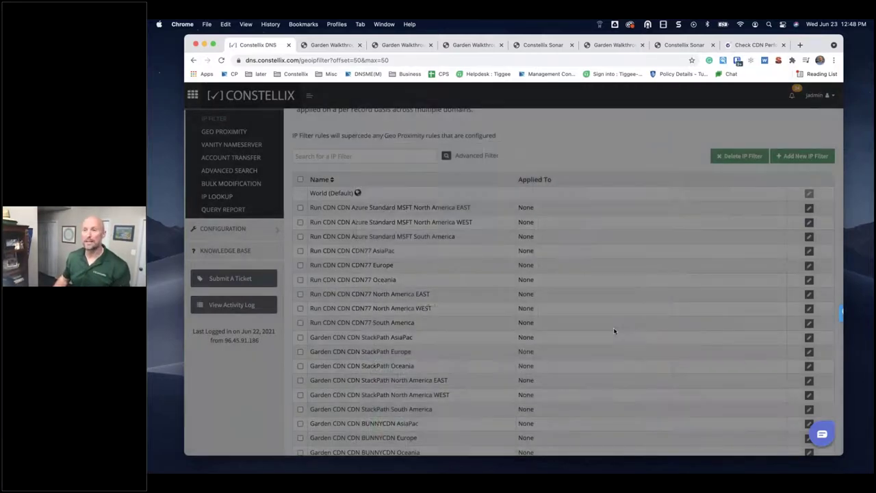
{"action": "scroll", "coordinate": [609, 315], "scroll_direction": "up", "scroll_amount": 3}
{"action": "scroll", "coordinate": [605, 305], "scroll_direction": "up", "scroll_amount": 2}
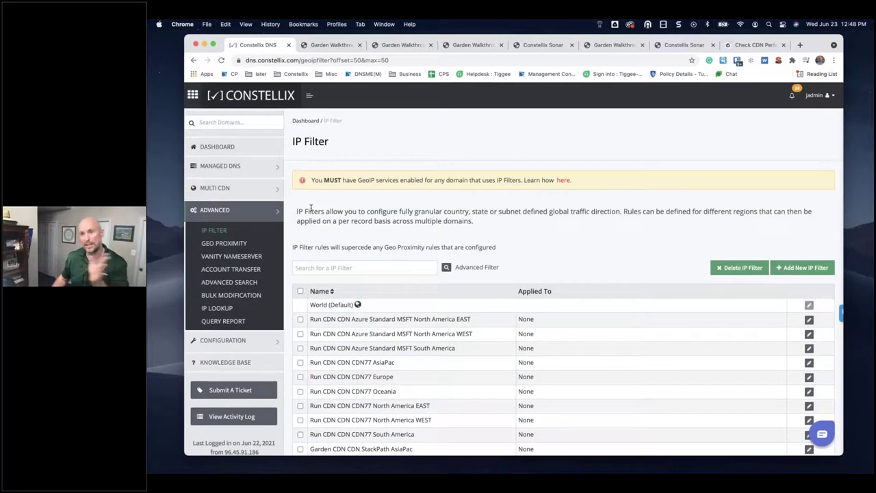
- Filter the Managed DNS domain list to server.us
{"action": "left_click", "coordinate": [220, 166]}
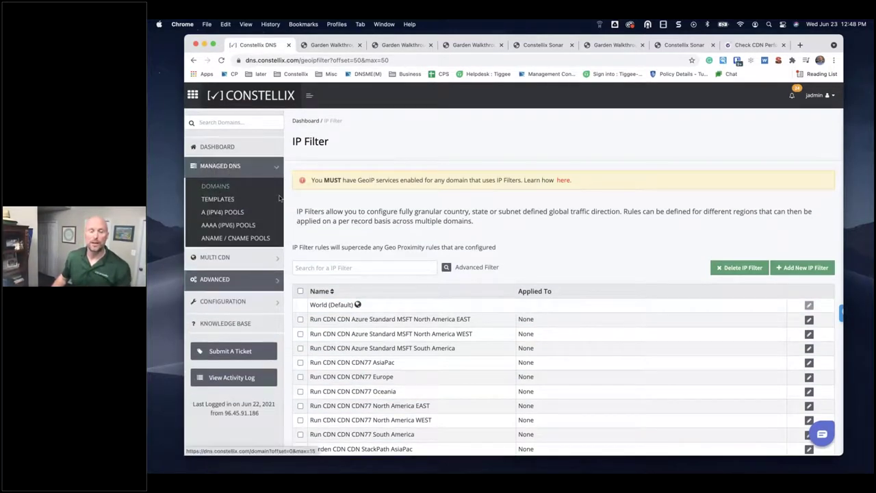
{"action": "left_click", "coordinate": [214, 186]}
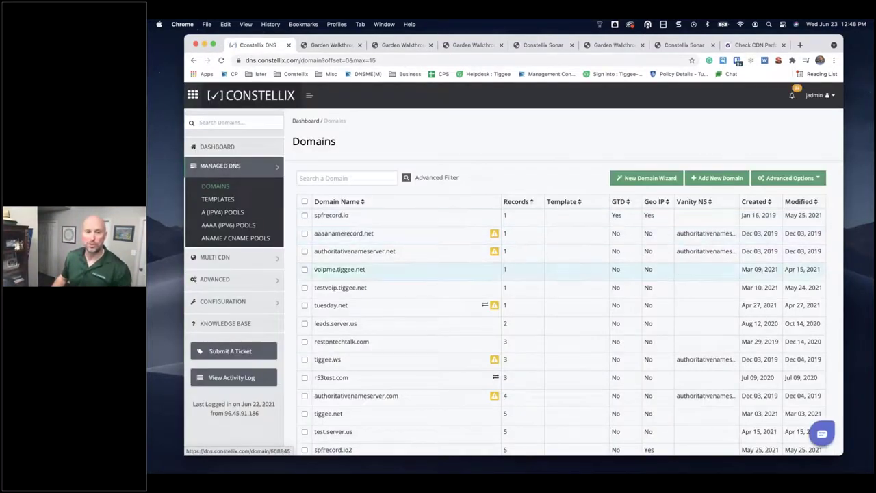
{"action": "scroll", "coordinate": [340, 321], "scroll_direction": "down", "scroll_amount": 3}
{"action": "scroll", "coordinate": [340, 329], "scroll_direction": "up", "scroll_amount": 3}
{"action": "left_click", "coordinate": [344, 178]}
{"action": "type", "text": "servers"}
{"action": "key", "text": "BackSpace"}
{"action": "type", "text": ".us"}
{"action": "key", "text": "Return"}
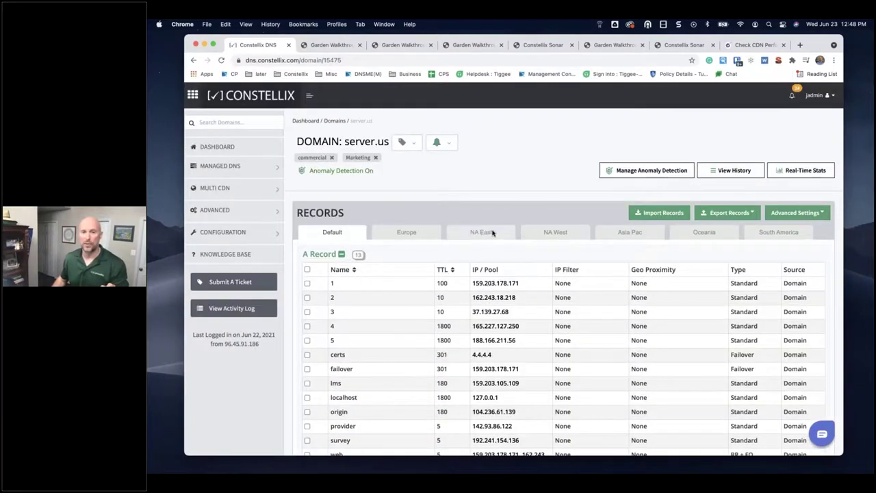
- Switch the server.us records to the NA East region and scroll down to its CNAME records
{"action": "left_click", "coordinate": [489, 233]}
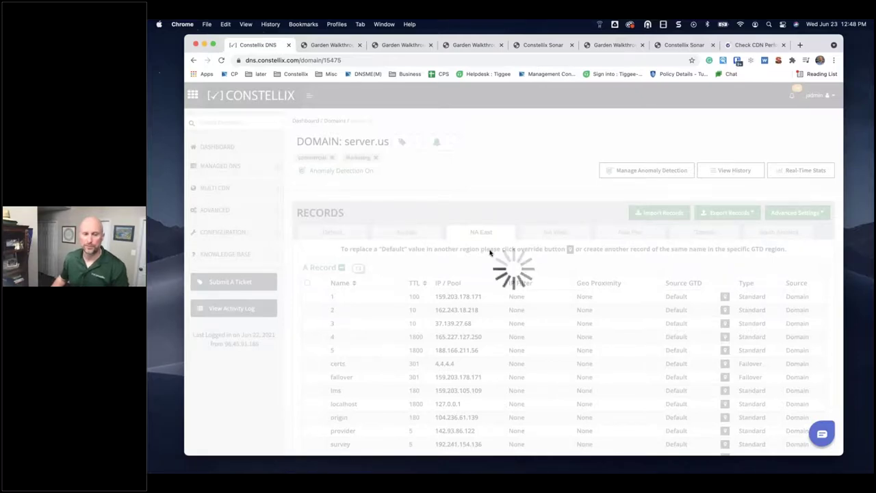
{"action": "scroll", "coordinate": [490, 252], "scroll_direction": "down", "scroll_amount": 3}
{"action": "scroll", "coordinate": [530, 340], "scroll_direction": "down", "scroll_amount": 5}
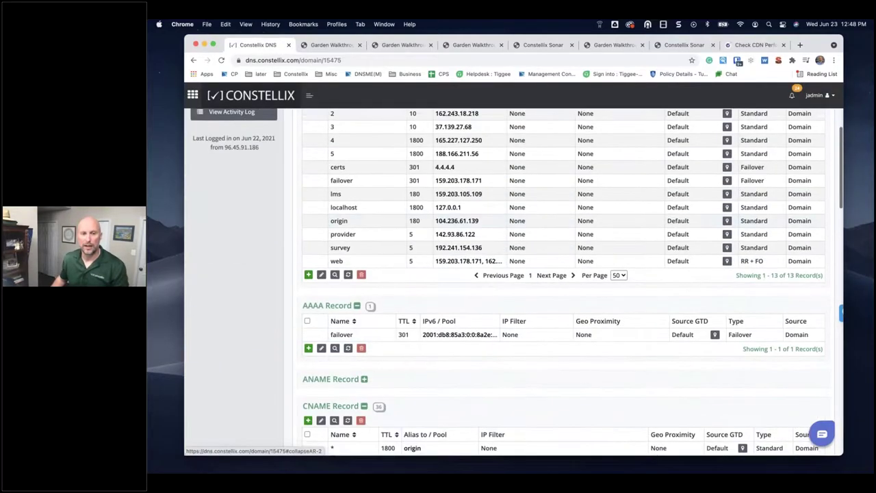
{"action": "scroll", "coordinate": [564, 315], "scroll_direction": "down", "scroll_amount": 7}
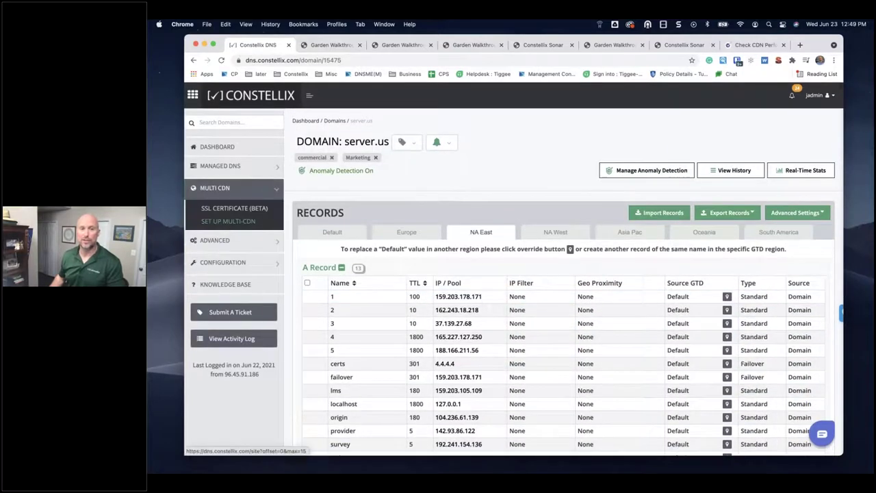
- Set Garden CDN's performance handicap to Speed (ms) with 1000 for BUNNYCDN in NA East, and save
{"action": "left_click", "coordinate": [230, 221]}
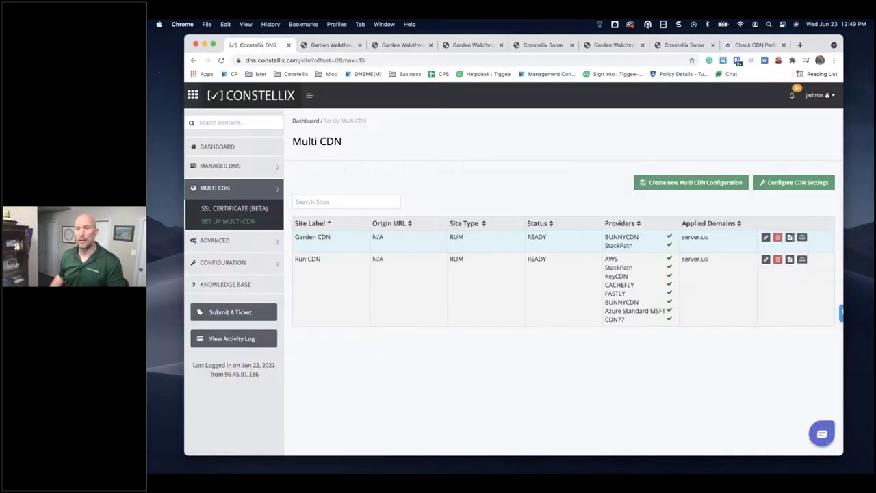
{"action": "left_click", "coordinate": [802, 237]}
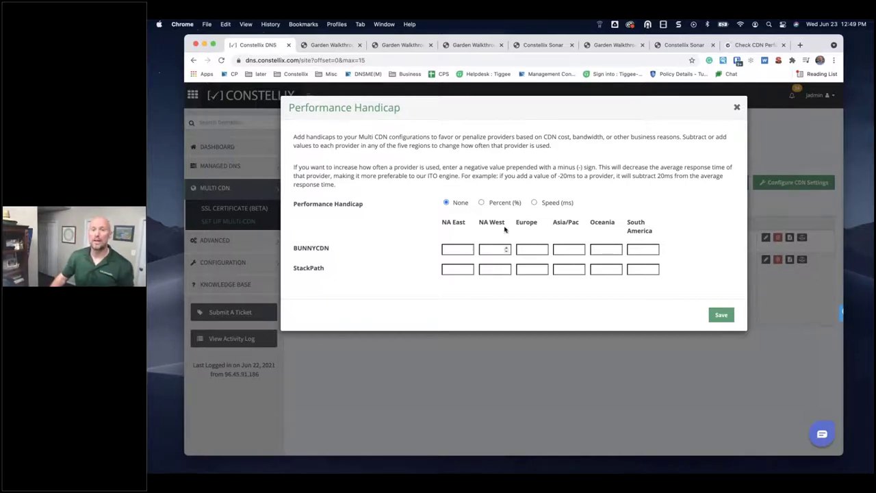
{"action": "left_click", "coordinate": [535, 203]}
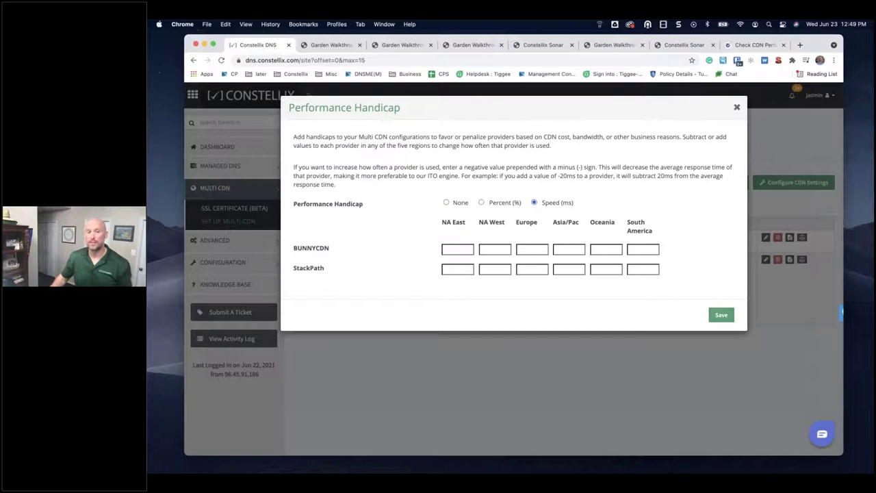
{"action": "left_click", "coordinate": [448, 250]}
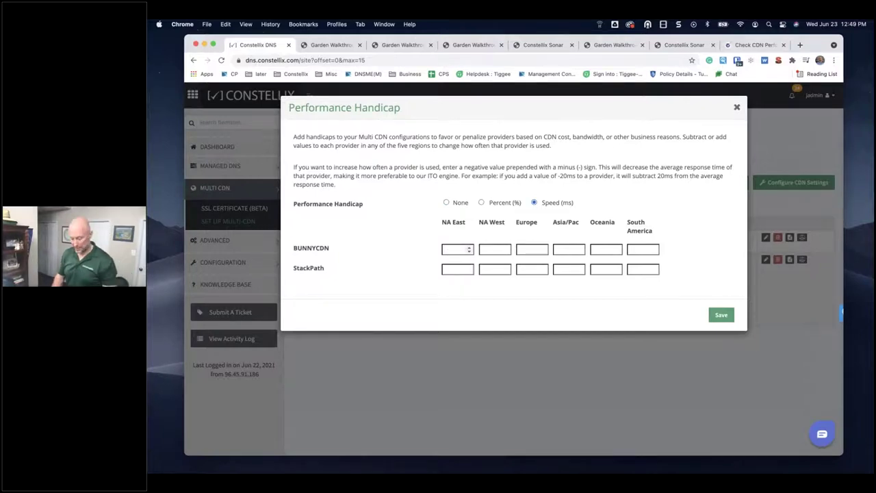
{"action": "type", "text": "1000"}
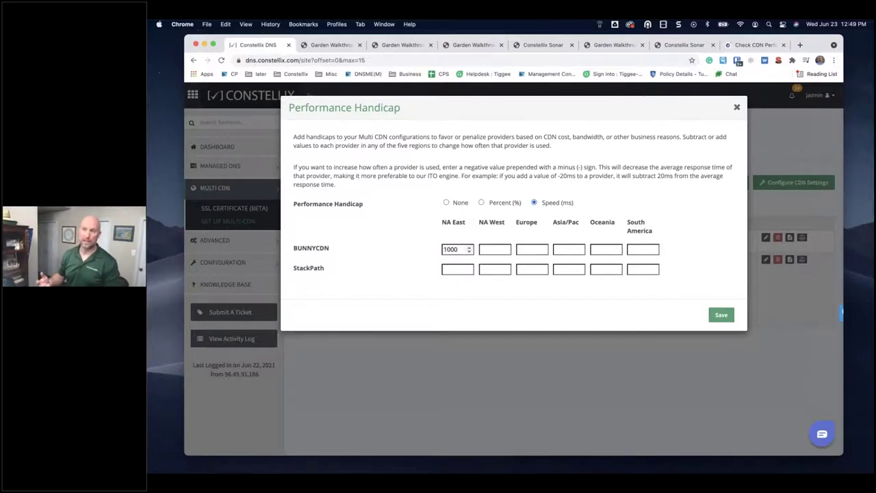
{"action": "left_click", "coordinate": [717, 314]}
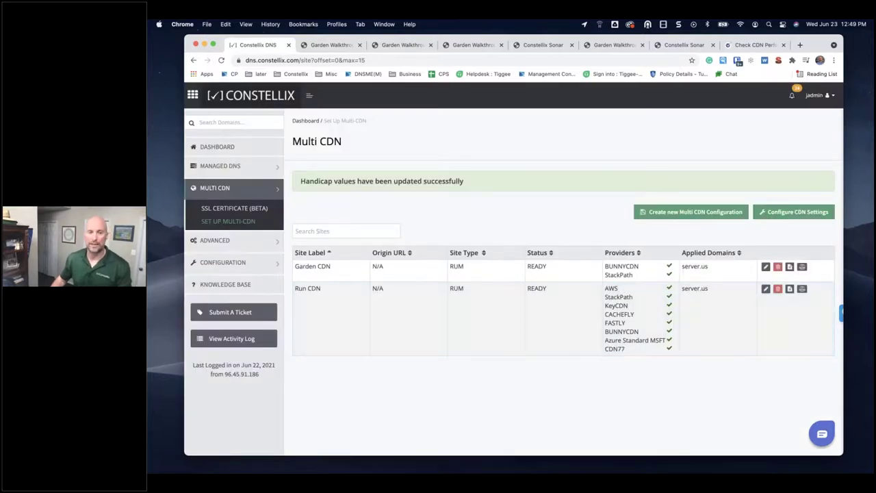
- Head to the Managed DNS record pools lists, which prompts a fresh sign-in
{"action": "left_click", "coordinate": [223, 167]}
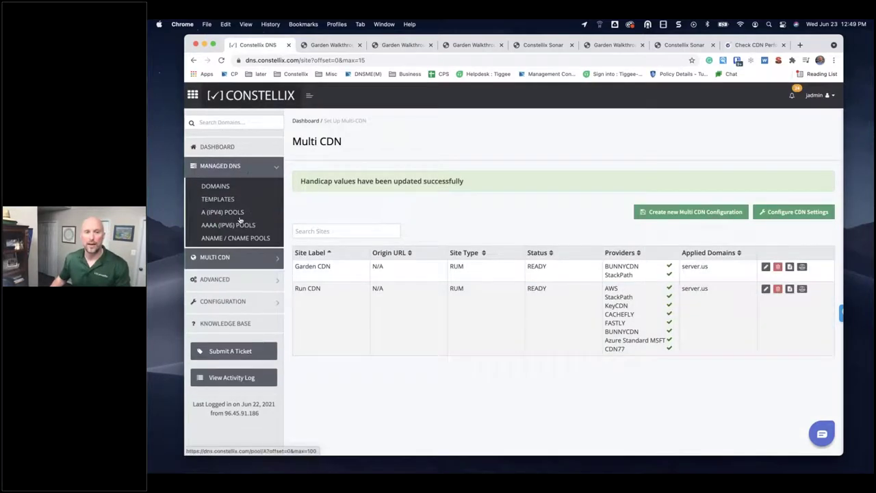
{"action": "left_click", "coordinate": [233, 214]}
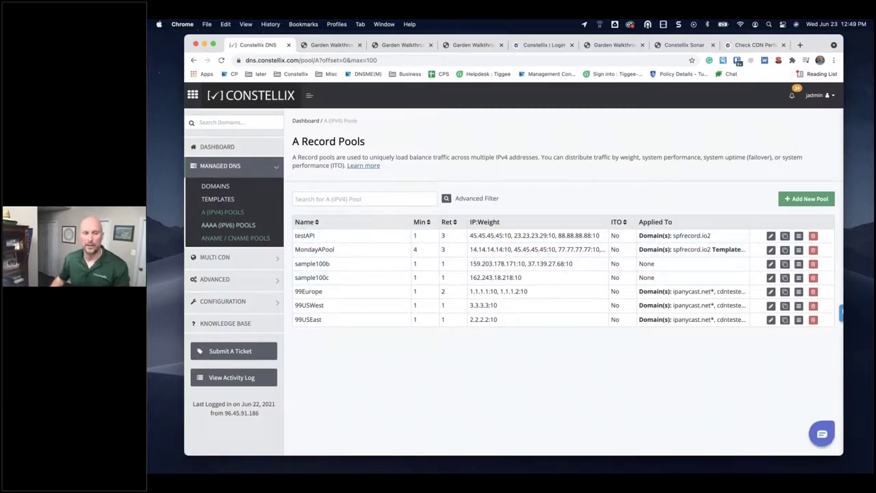
{"action": "left_click", "coordinate": [326, 245]}
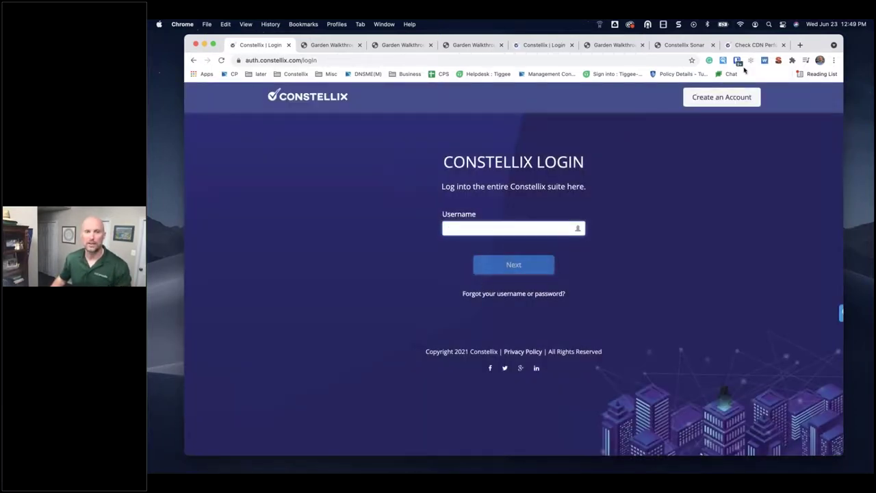
- Sign back in to Constellix with the saved login and a two-factor code from the password manager
{"action": "left_click", "coordinate": [738, 61]}
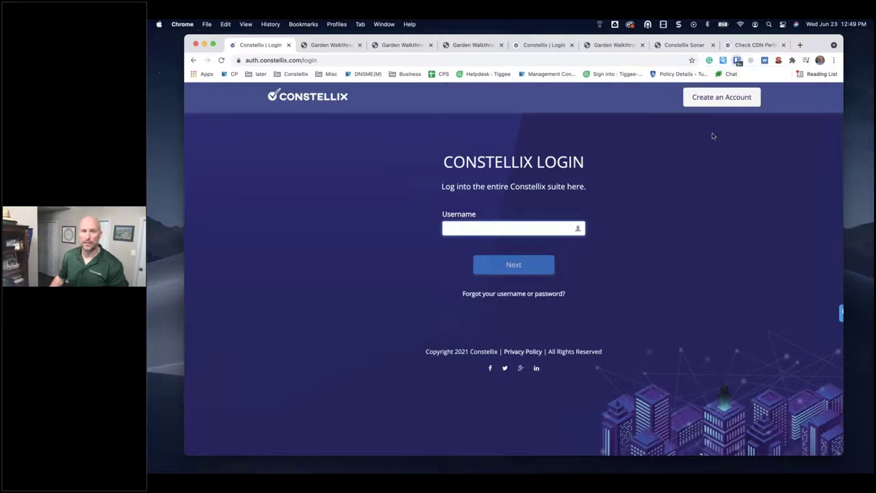
{"action": "left_click", "coordinate": [616, 110]}
{"action": "key", "text": "Return"}
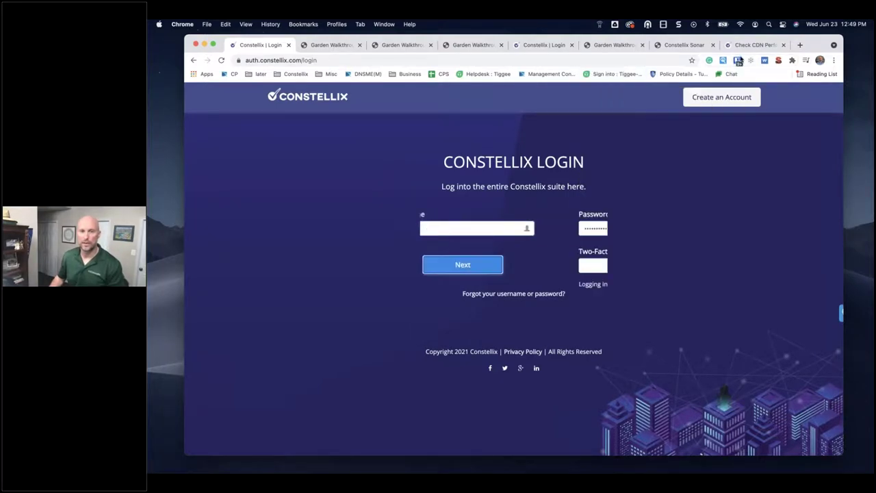
{"action": "key", "text": "super+shift+y"}
{"action": "left_click", "coordinate": [730, 111]}
{"action": "key", "text": "super+v"}
{"action": "left_click", "coordinate": [552, 315]}
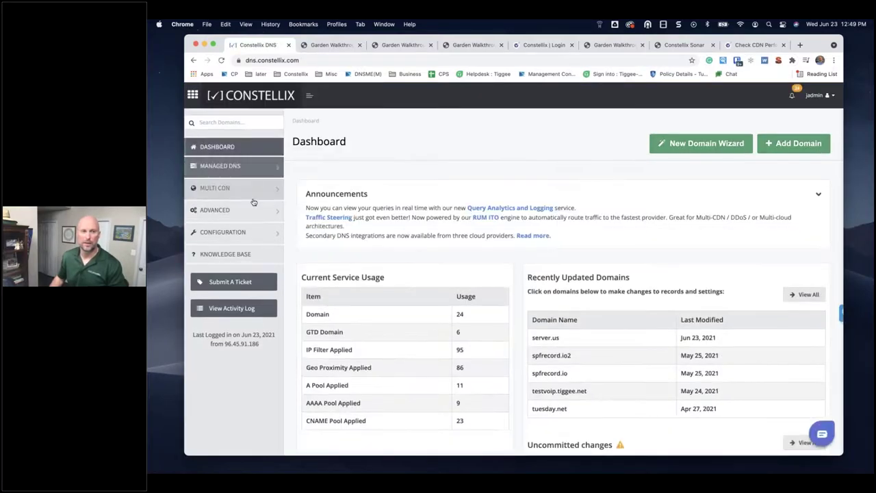
- Open the CDN:512:Garden CDN:NAEAST CNAME pool and highlight garden.b-cdn.net's 1100.10 ms handicapped speed
{"action": "left_click", "coordinate": [220, 165]}
{"action": "left_click", "coordinate": [232, 238]}
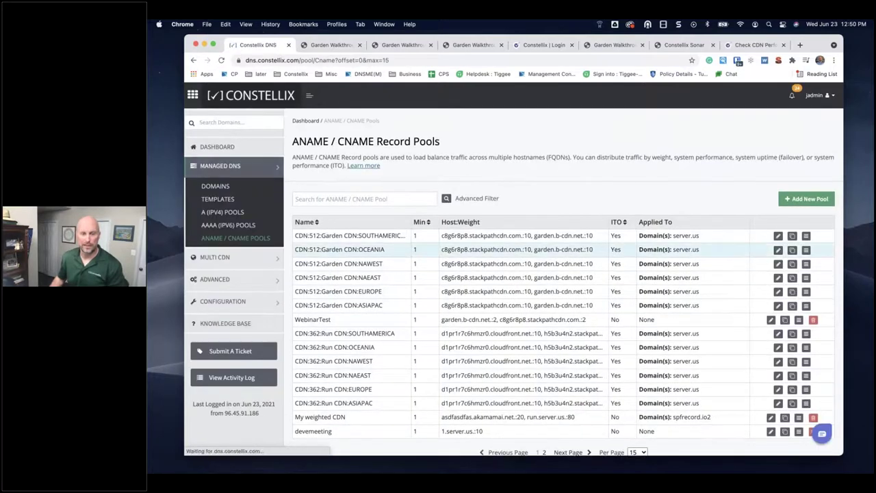
{"action": "scroll", "coordinate": [513, 281], "scroll_direction": "down", "scroll_amount": 1}
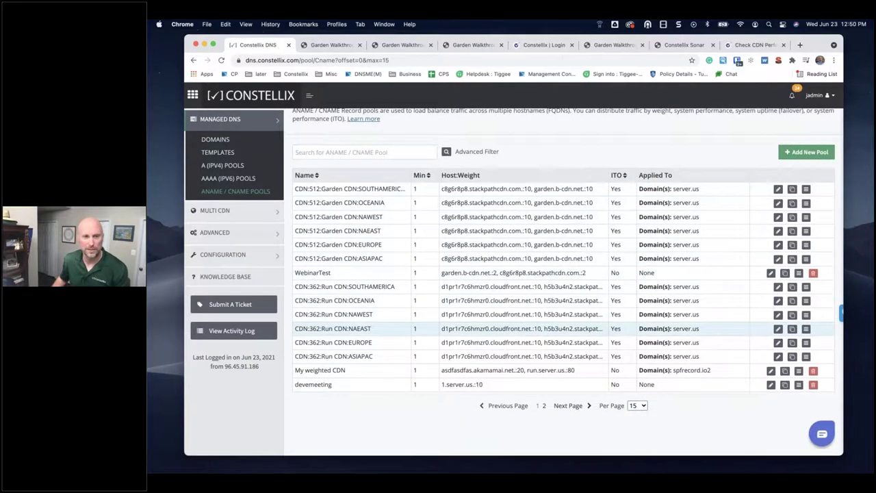
{"action": "left_click", "coordinate": [468, 231]}
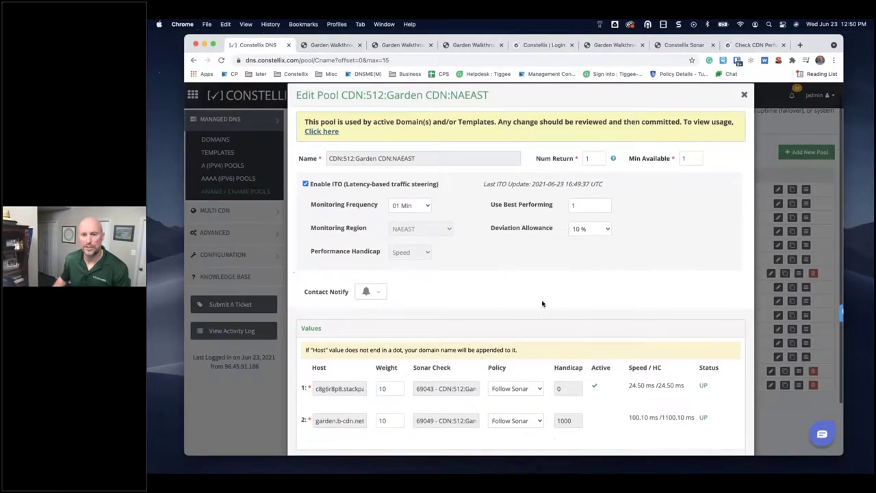
{"action": "scroll", "coordinate": [612, 356], "scroll_direction": "down", "scroll_amount": 2}
{"action": "left_click_drag", "start_coordinate": [662, 358], "coordinate": [678, 358]}
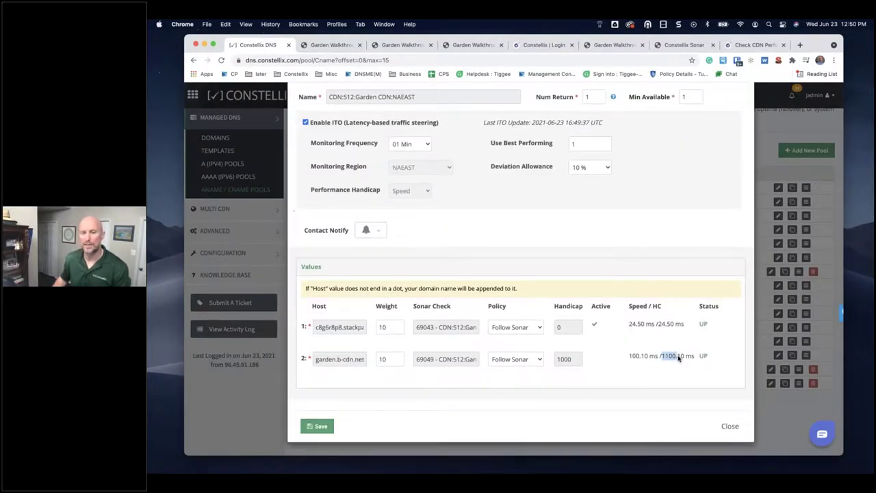